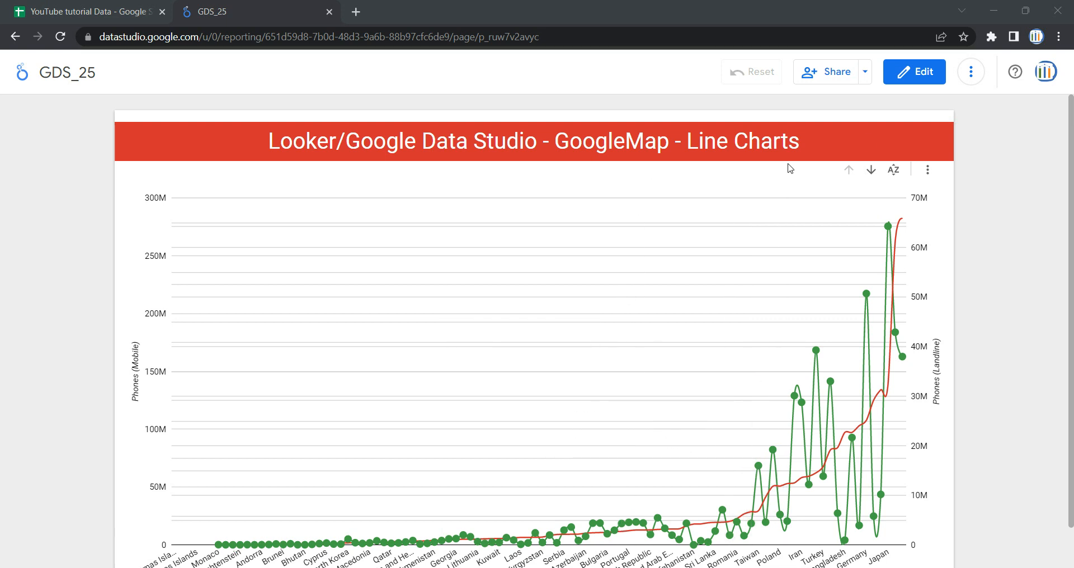
# Step: Switch the report to edit mode and add a new page
pyautogui.click(914, 79)
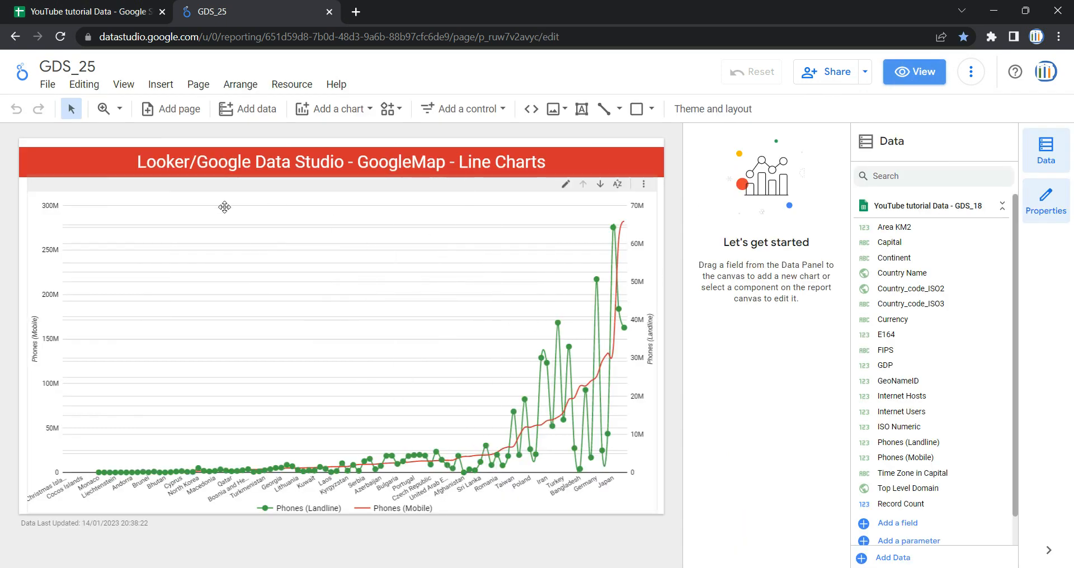
pyautogui.click(202, 85)
pyautogui.click(229, 112)
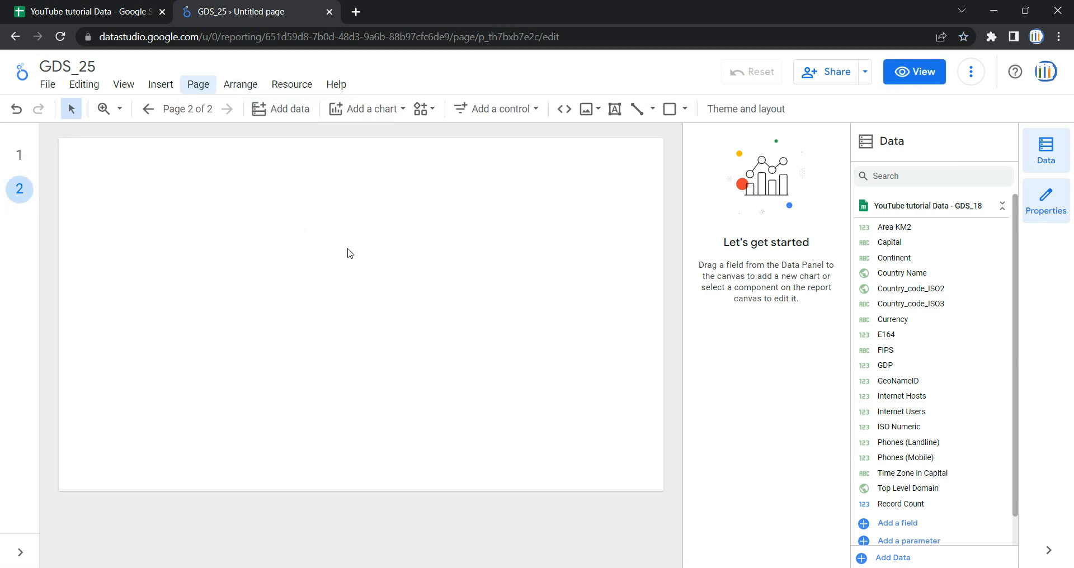
# Step: Copy the title banner from page 1 and paste it onto the new page 2
pyautogui.click(19, 155)
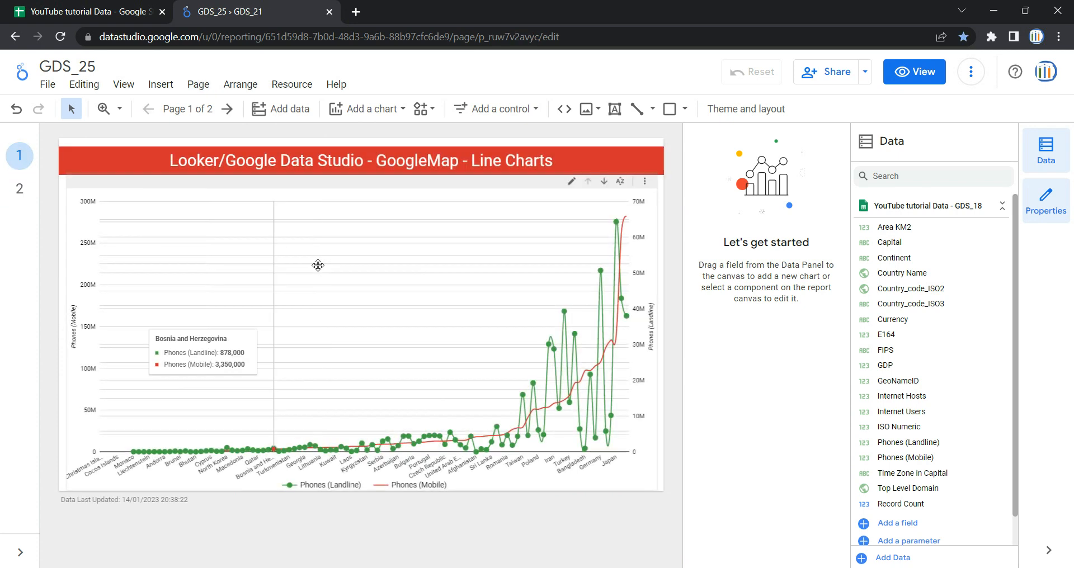
pyautogui.click(340, 152)
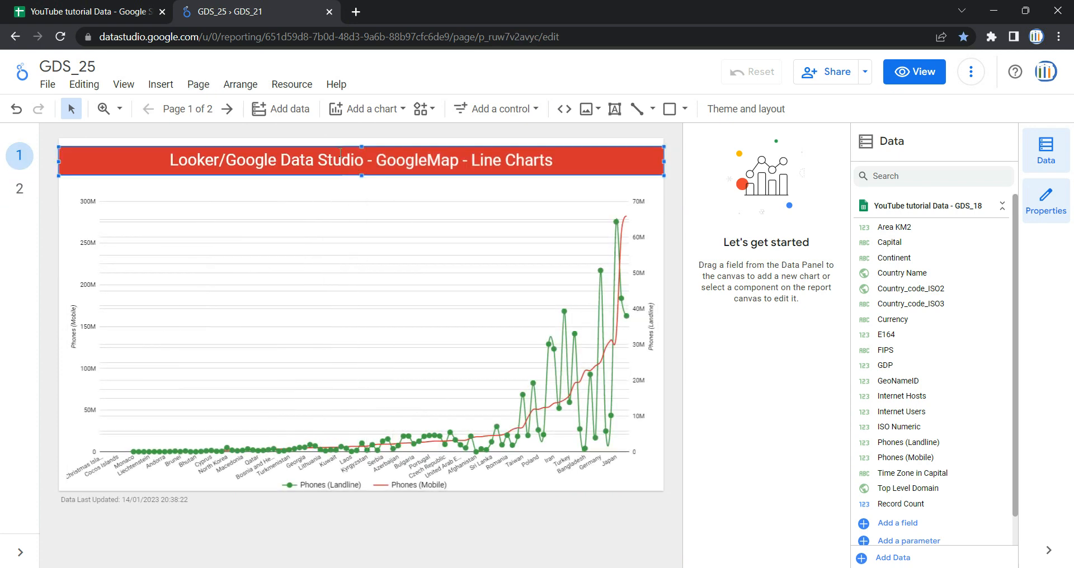
pyautogui.click(22, 192)
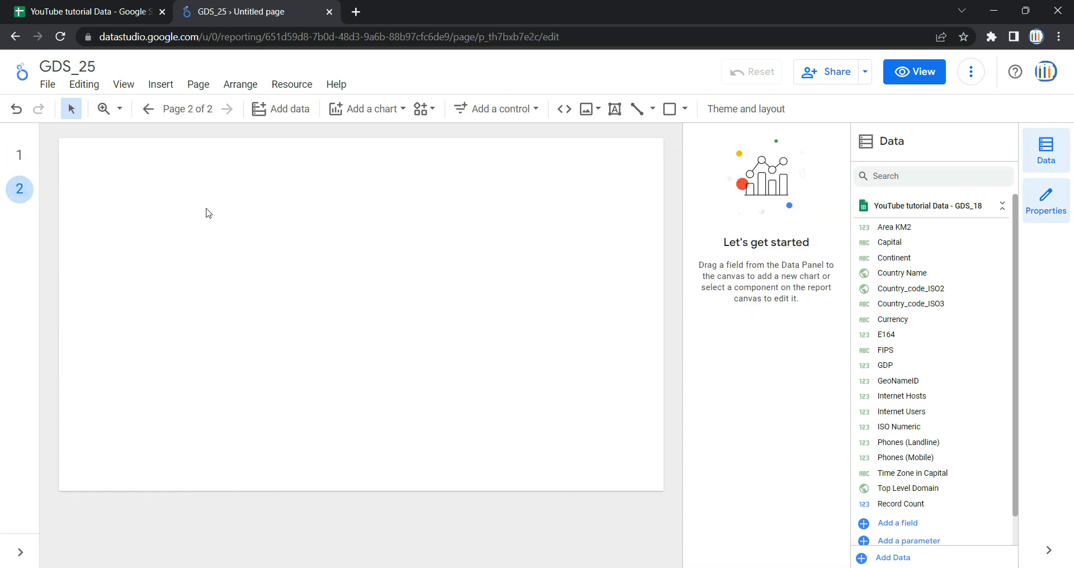
pyautogui.hotkey('ctrl', 'v')
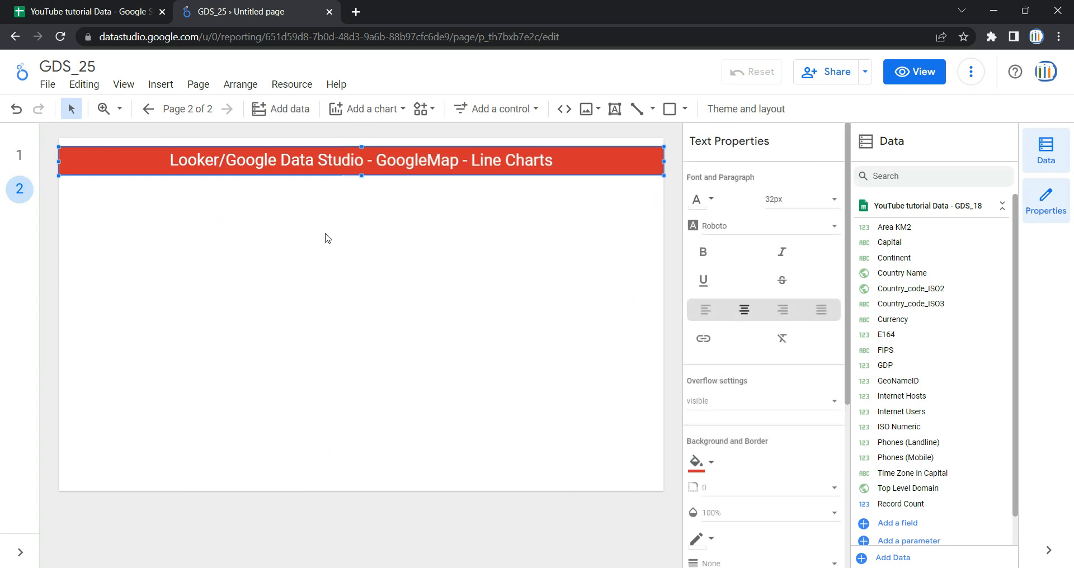
pyautogui.click(412, 237)
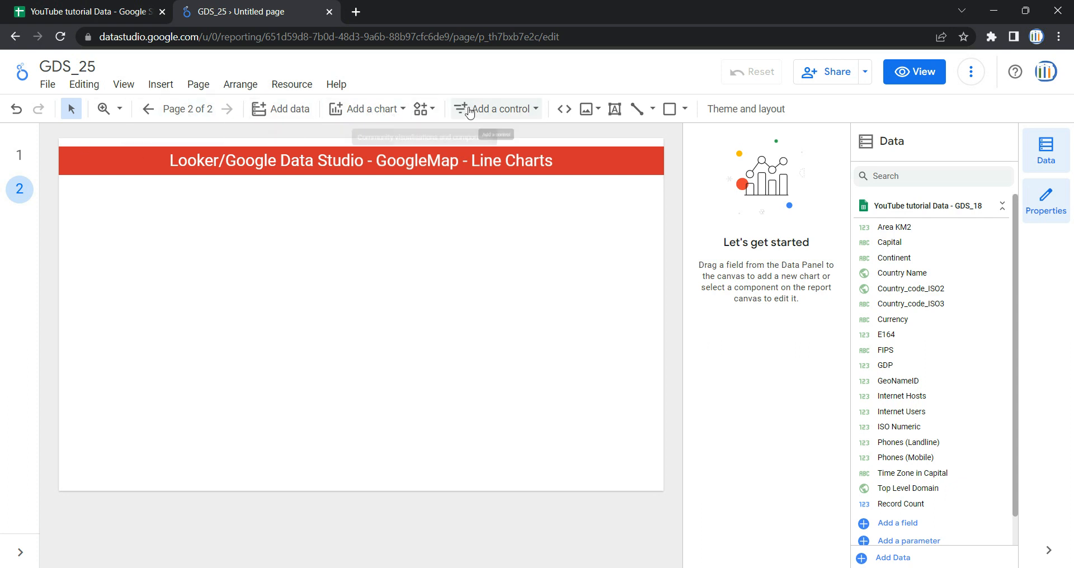
# Step: Insert a line chart below the title on page 2 and resize it to span most of the page width
pyautogui.click(403, 111)
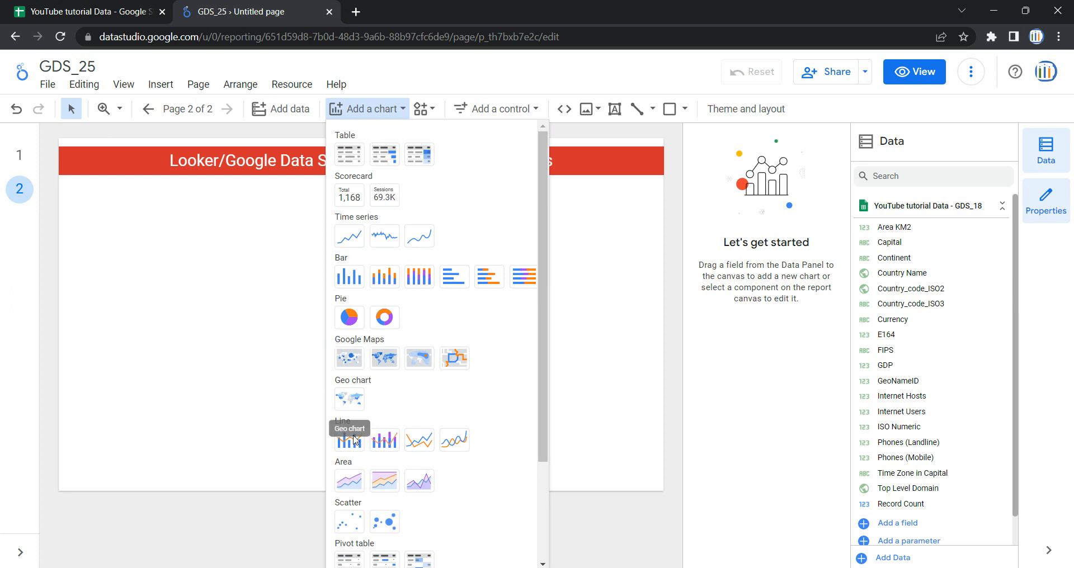
pyautogui.click(424, 440)
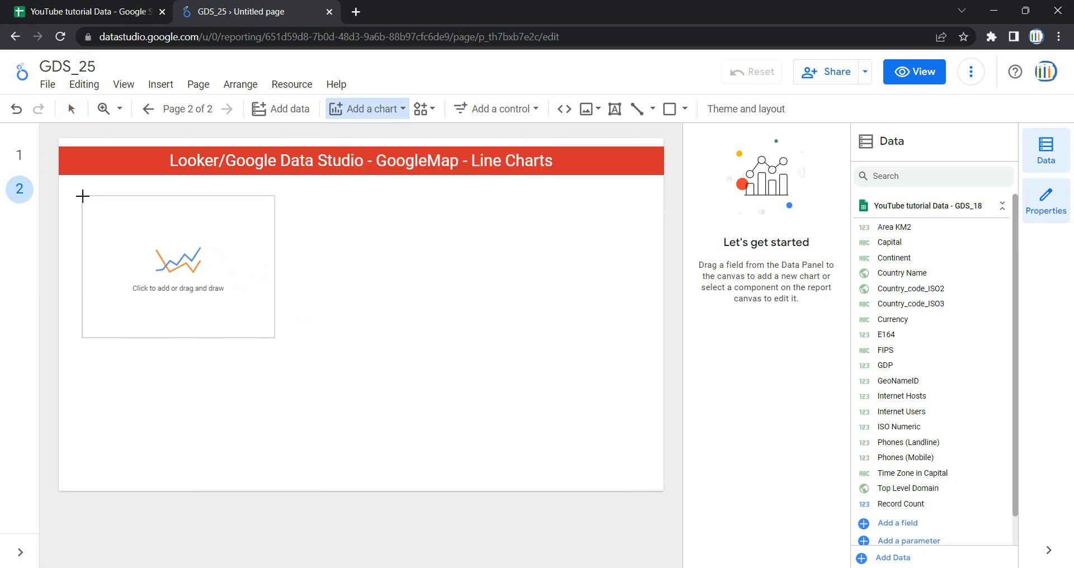
pyautogui.click(83, 197)
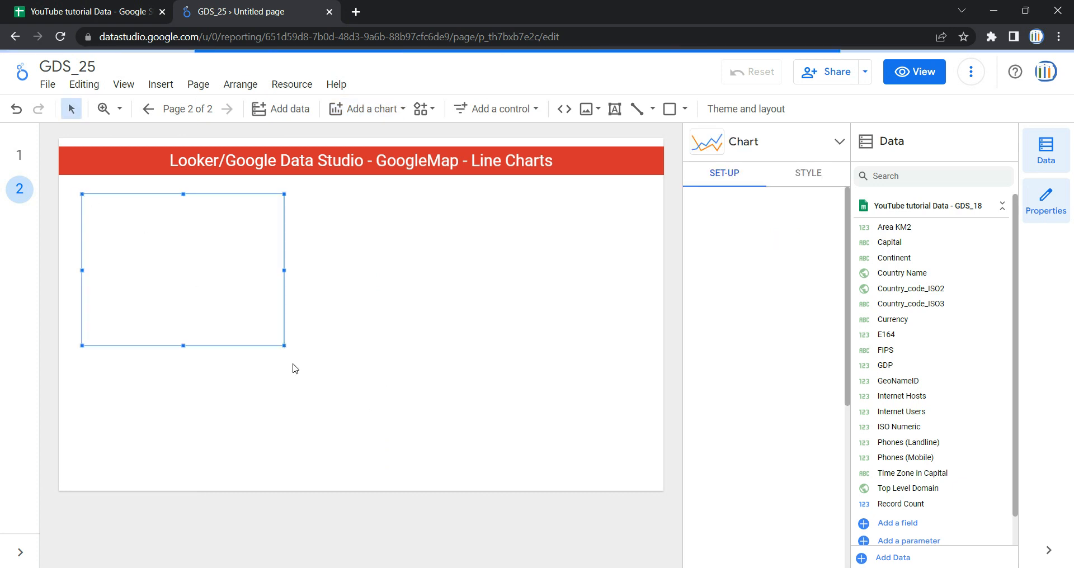
pyautogui.moveTo(271, 338); pyautogui.dragTo(626, 457)
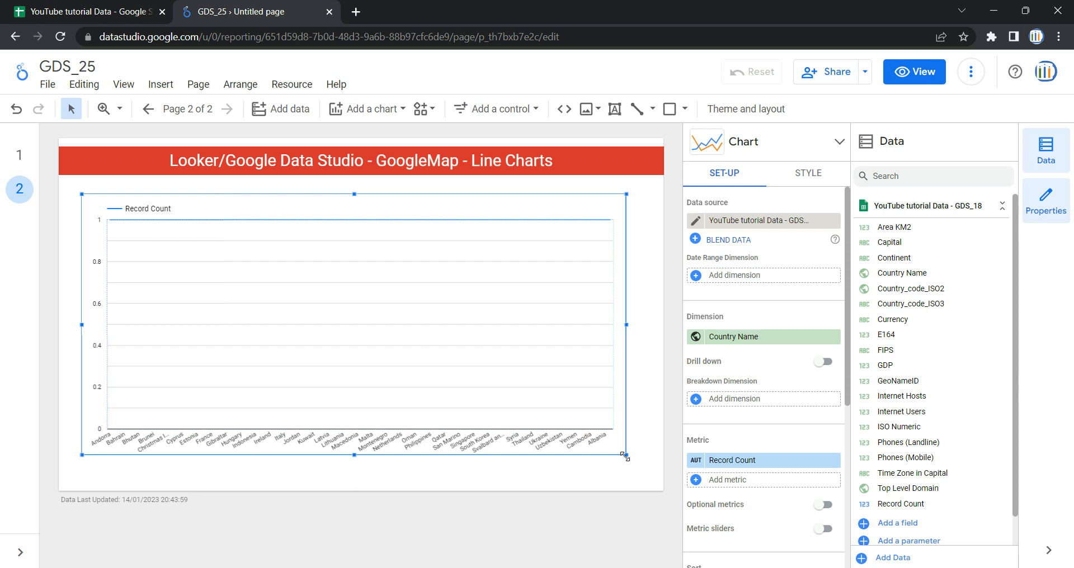
# Step: Inspect the list of available data sources for the chart
pyautogui.scroll(-4, 781, 400)
pyautogui.scroll(4, 782, 407)
pyautogui.click(744, 223)
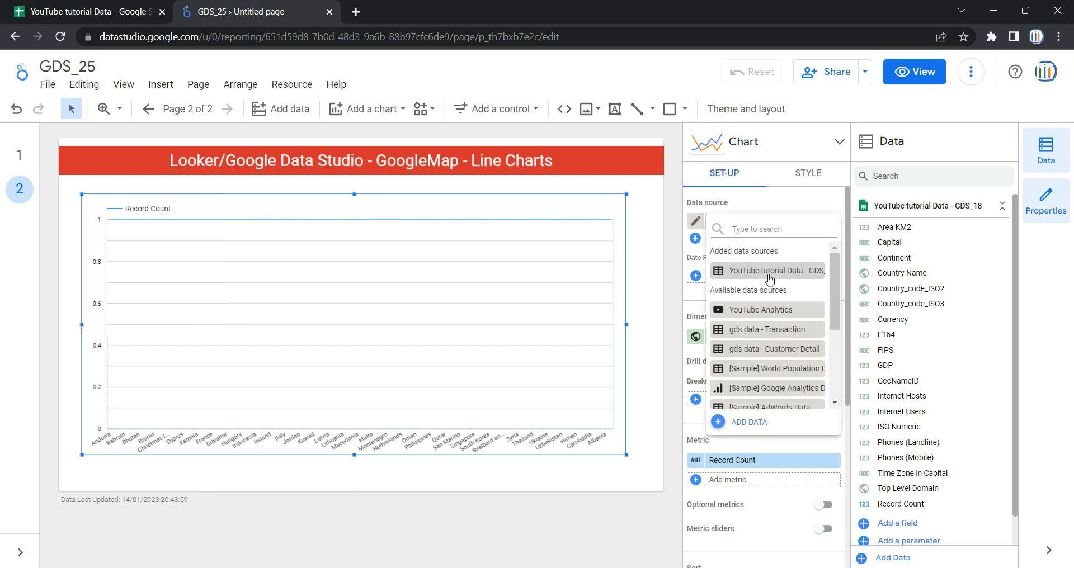
pyautogui.scroll(-5, 773, 342)
pyautogui.scroll(5, 770, 331)
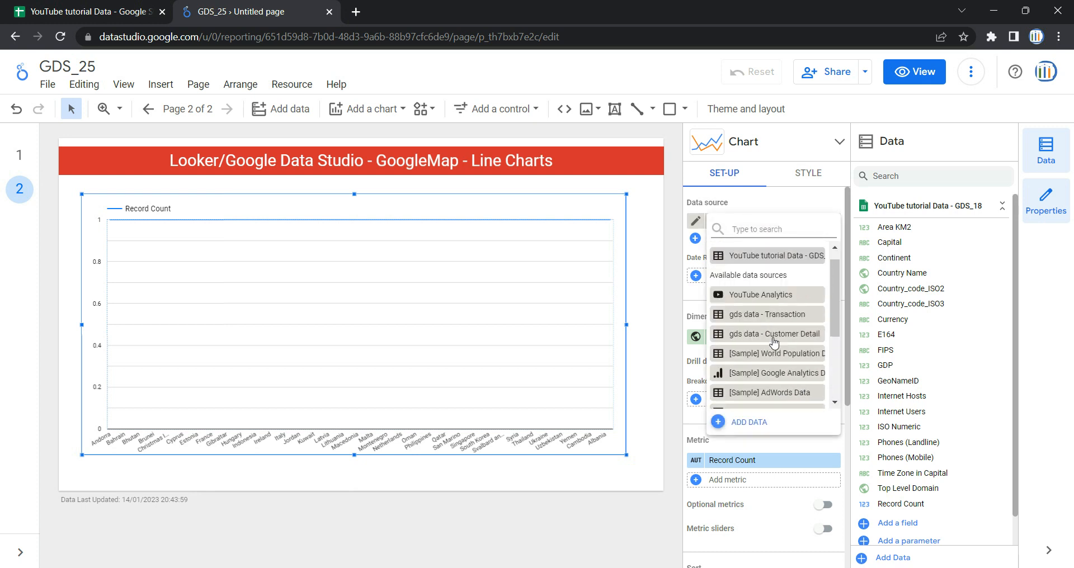
pyautogui.click(714, 198)
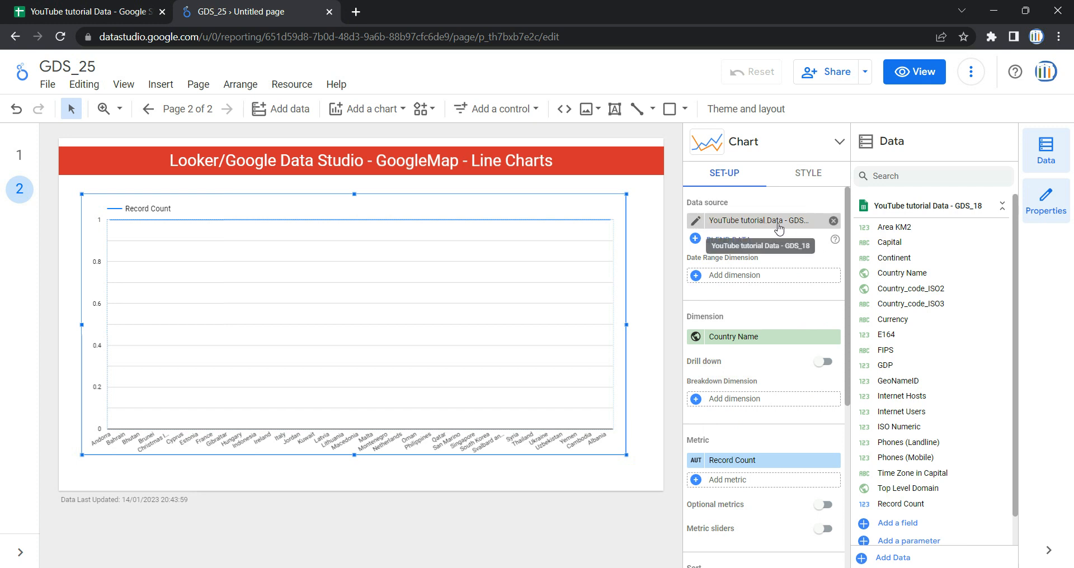
# Step: Switch to the YouTube tutorial Data spreadsheet to review the source columns, then return to the report
pyautogui.click(88, 6)
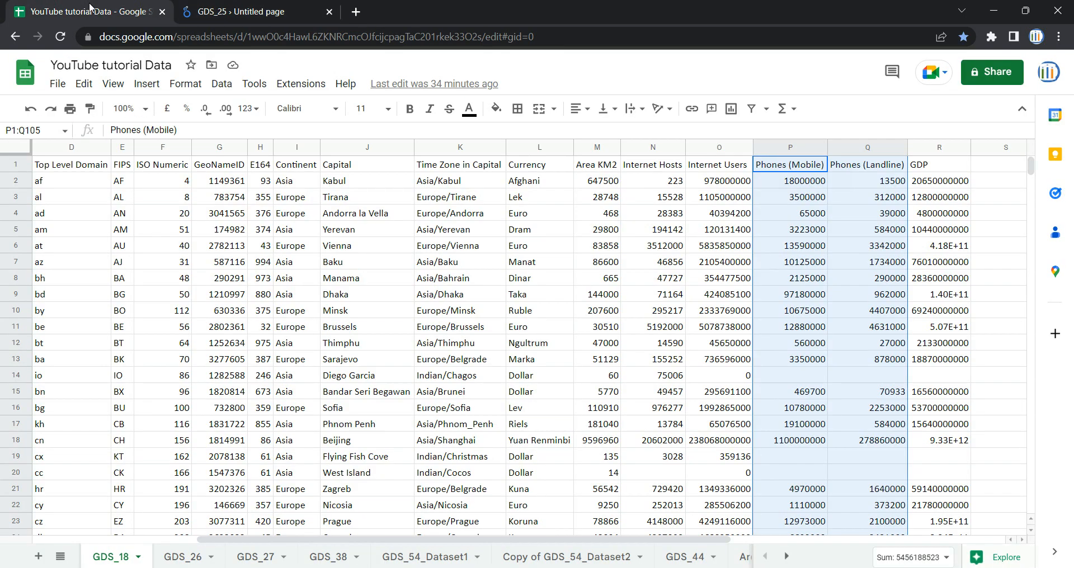
pyautogui.click(93, 198)
pyautogui.hotkey('ctrl', 'Up')
pyautogui.hotkey('ctrl', 'Left')
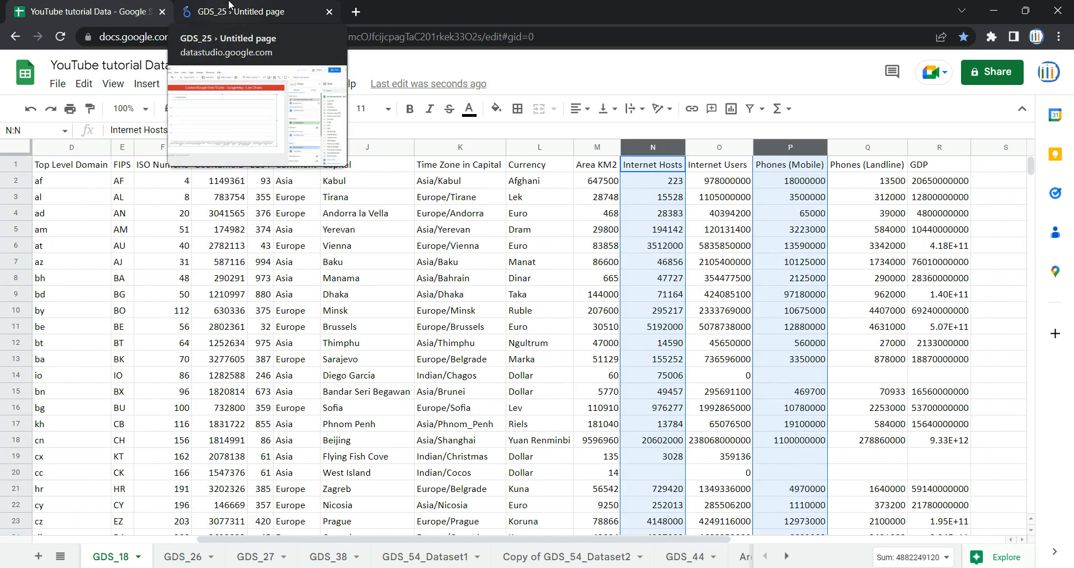
pyautogui.click(229, 6)
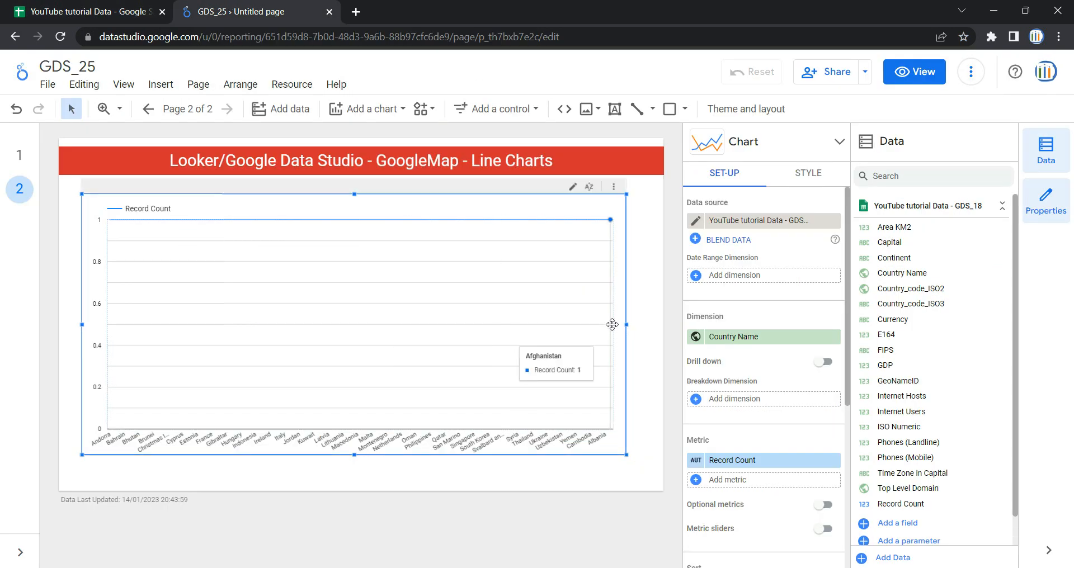
pyautogui.click(780, 224)
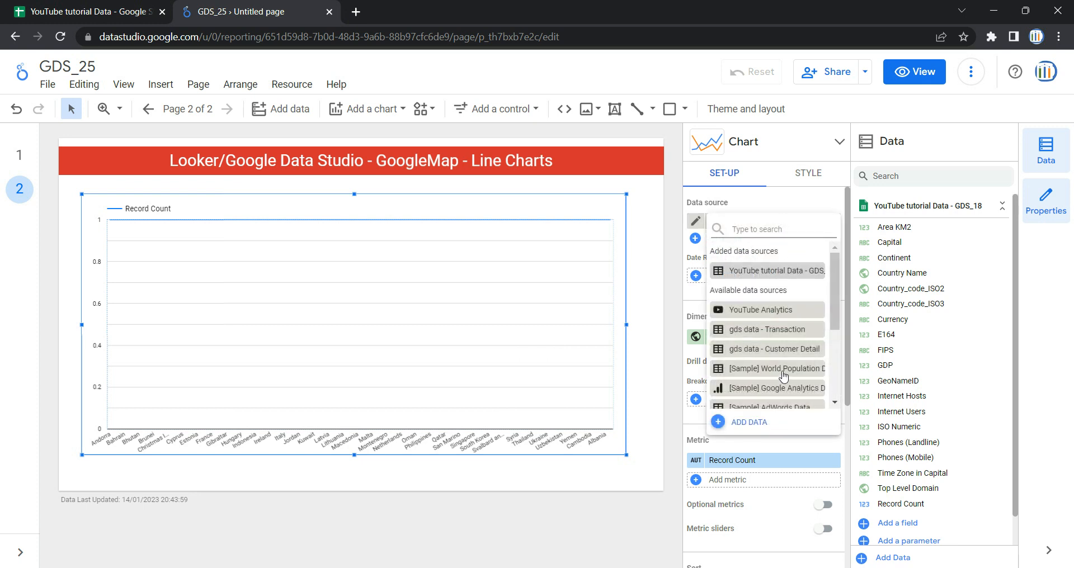
pyautogui.click(747, 424)
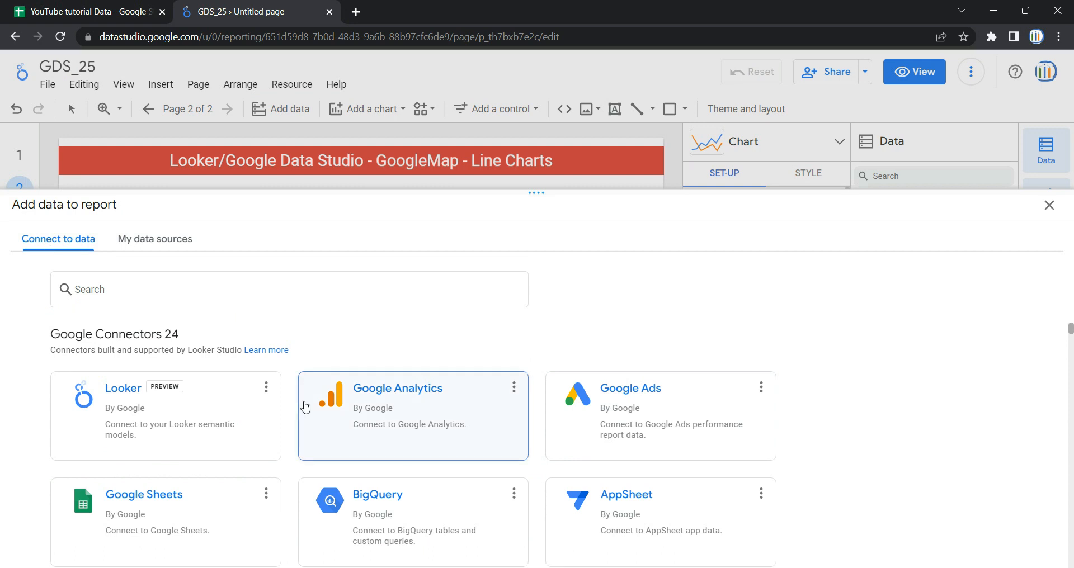
pyautogui.scroll(-12, 265, 429)
pyautogui.scroll(12, 264, 429)
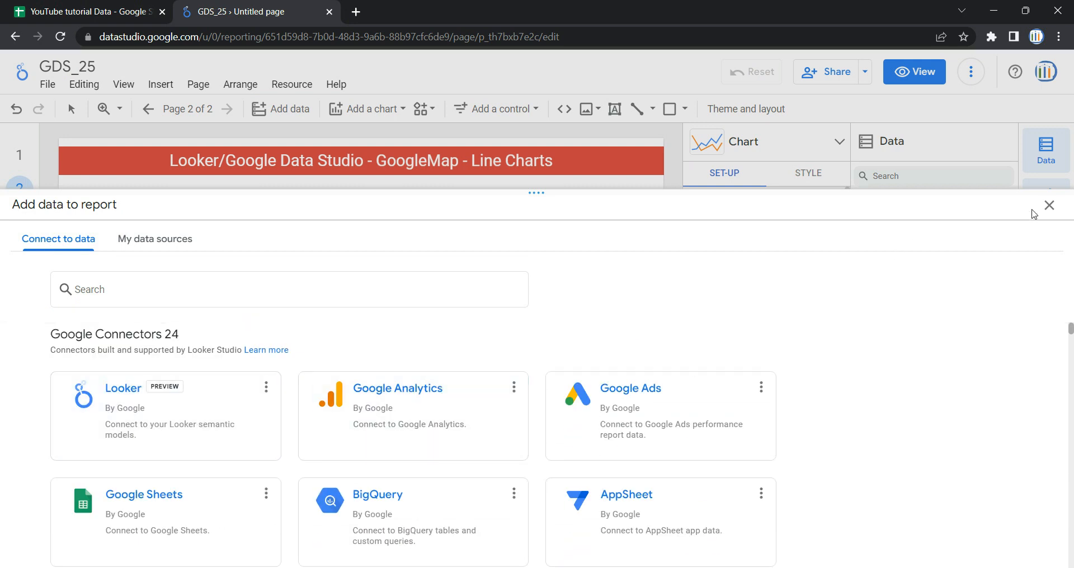
pyautogui.click(1050, 206)
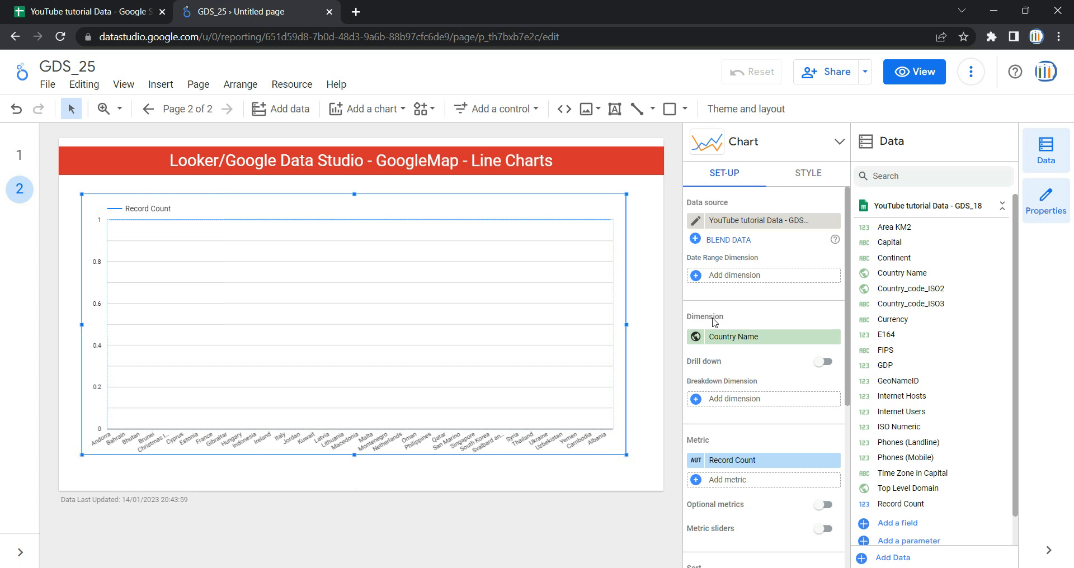
# Step: Set the line chart's dimension to Continent
pyautogui.click(744, 345)
pyautogui.click(759, 427)
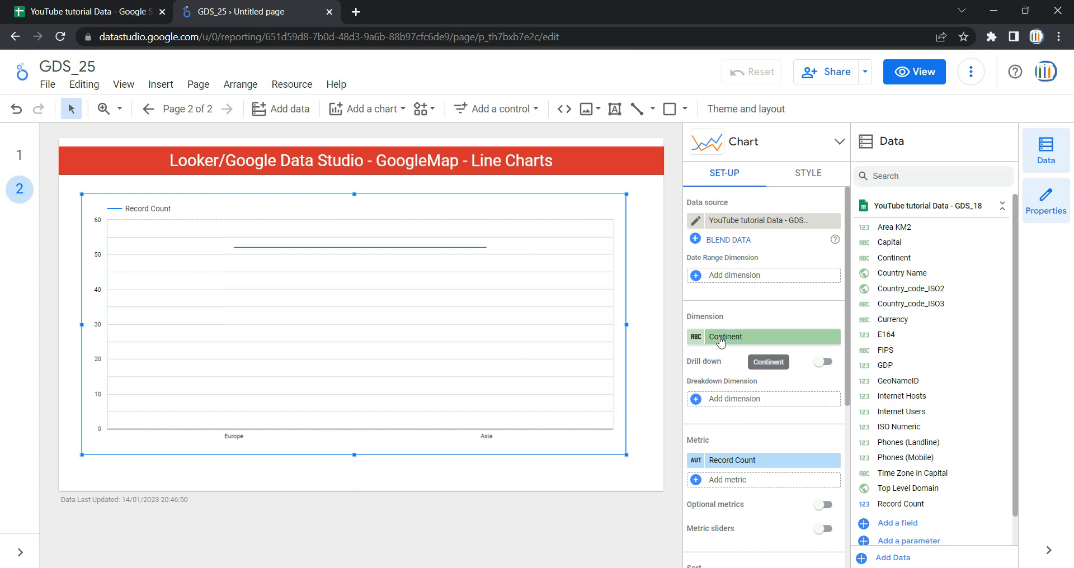
pyautogui.click(748, 339)
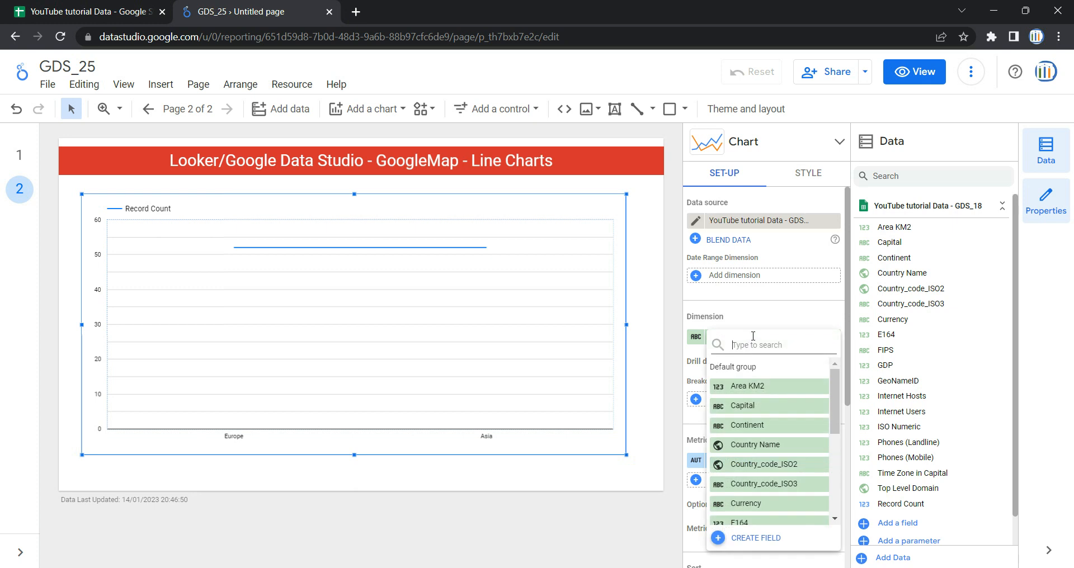
pyautogui.click(778, 451)
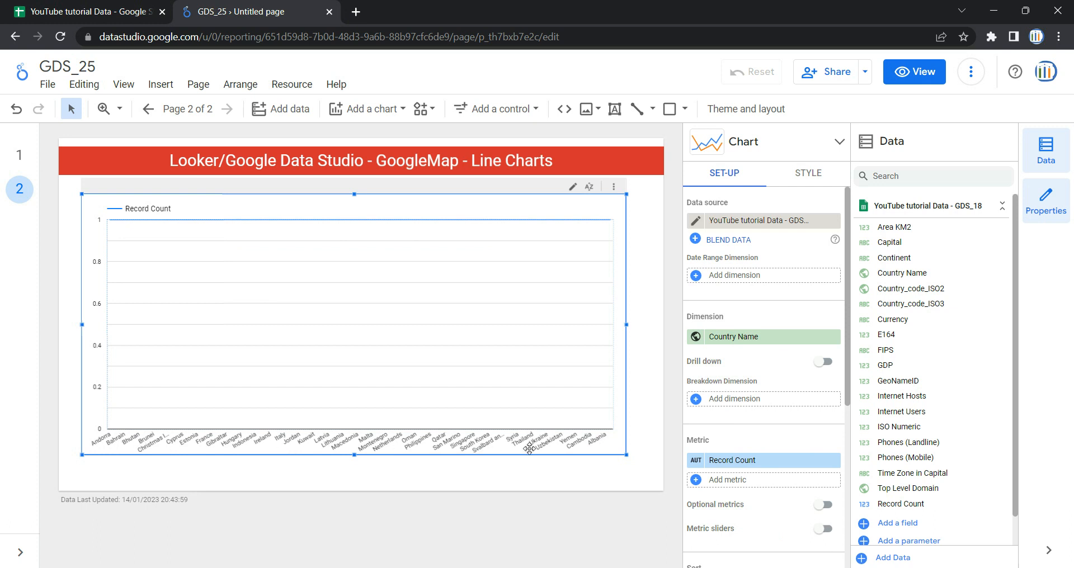
pyautogui.click(762, 338)
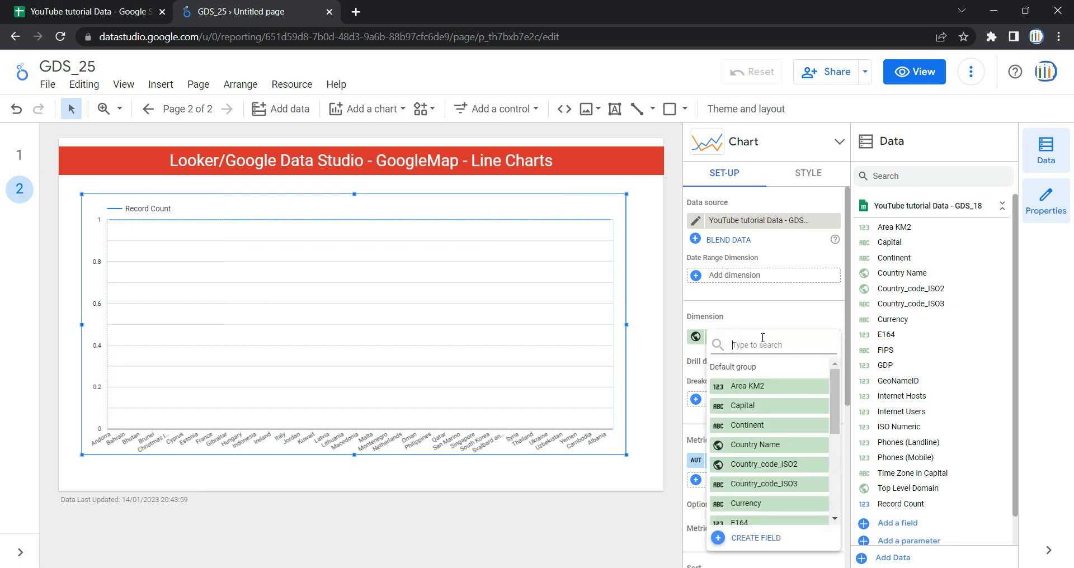
pyautogui.click(770, 426)
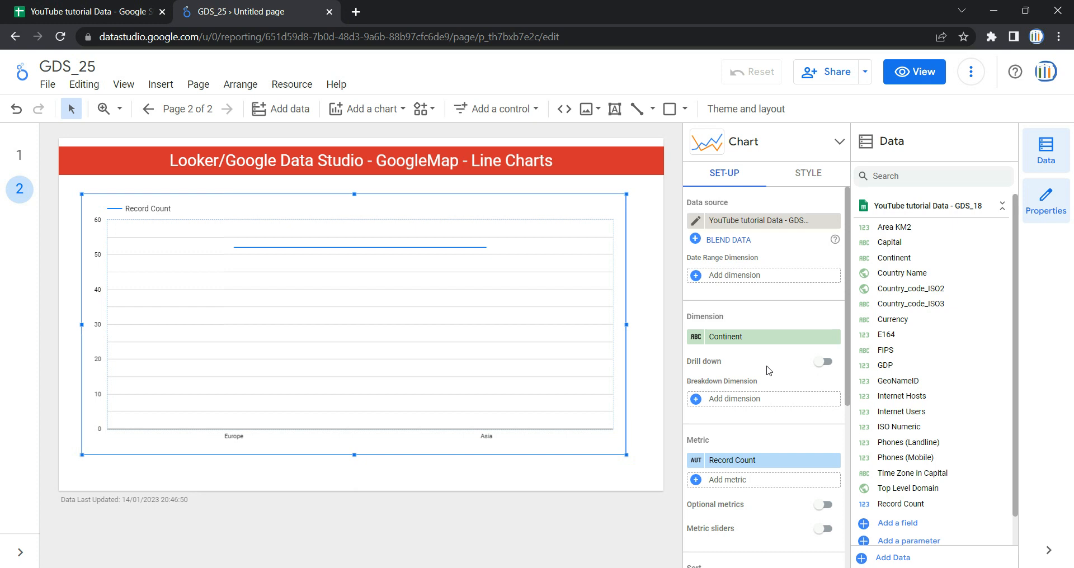
# Step: Turn on drill down and add Country Name as a second dimension under Continent
pyautogui.click(824, 362)
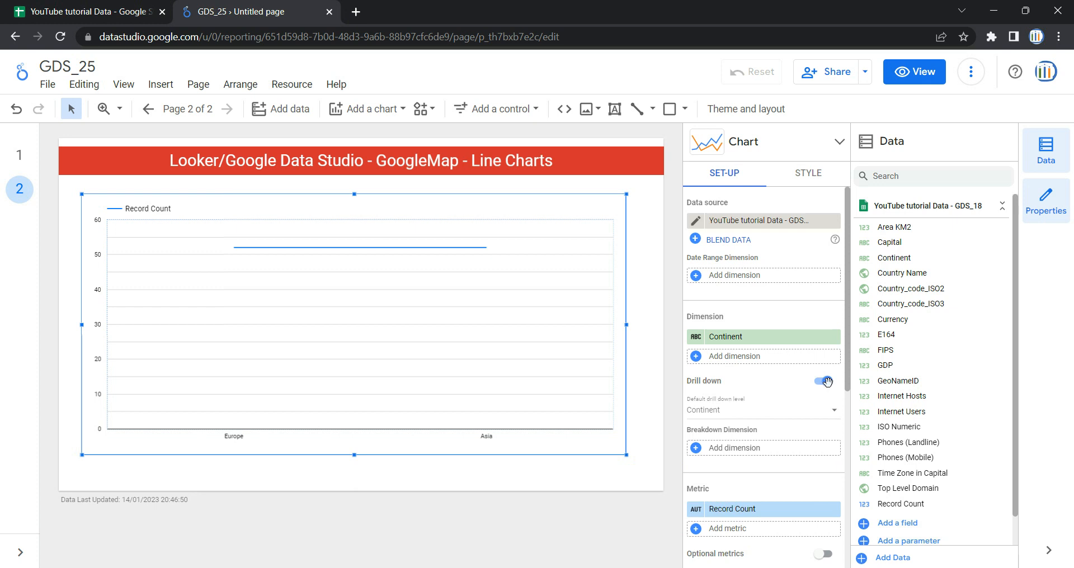
pyautogui.click(748, 359)
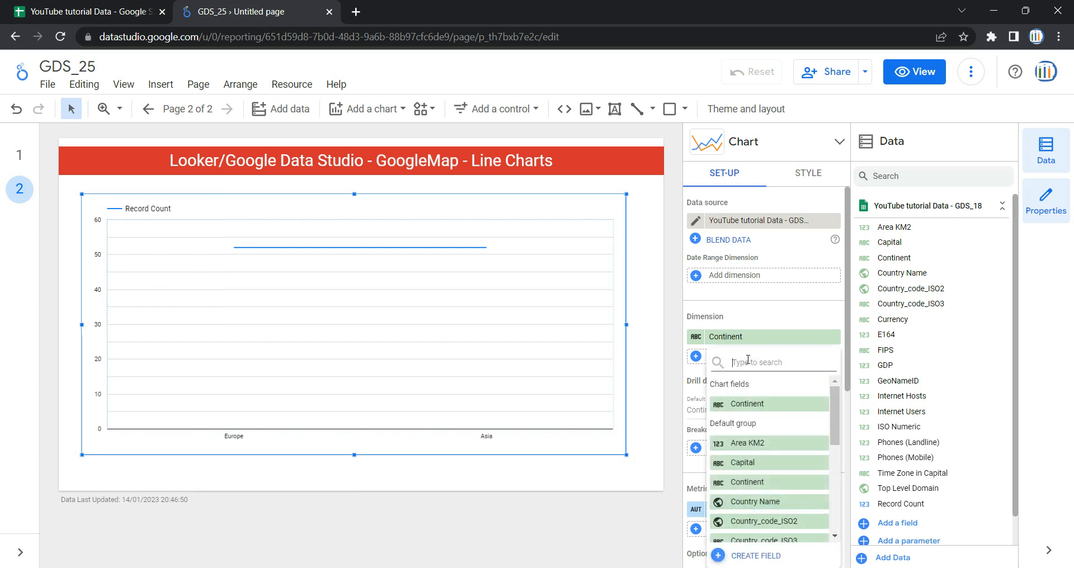
pyautogui.click(772, 503)
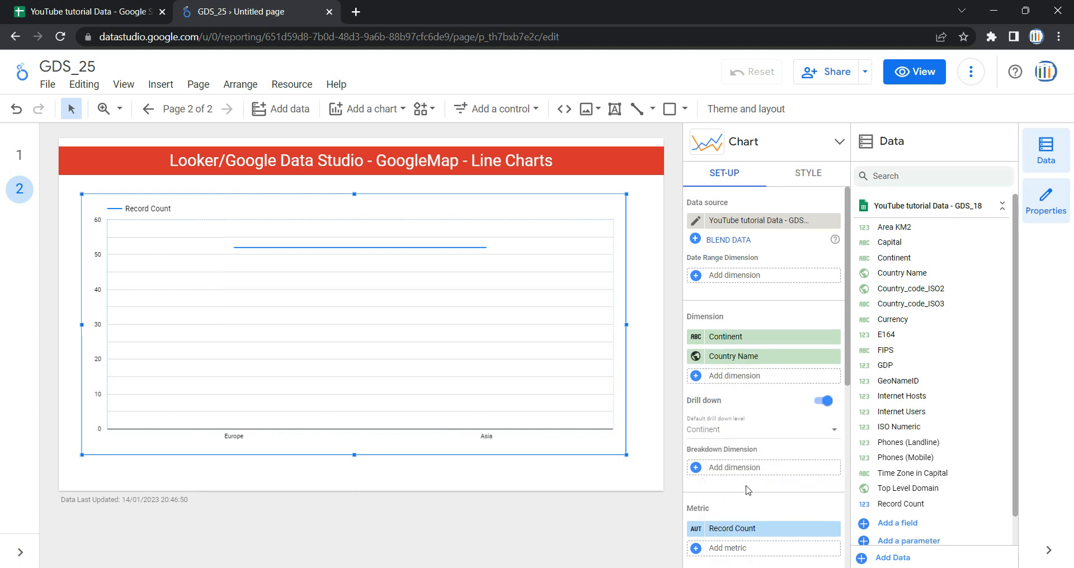
# Step: Switch to view mode and test drilling down from Continent to Country Name and back up
pyautogui.click(914, 72)
pyautogui.moveTo(415, 298)
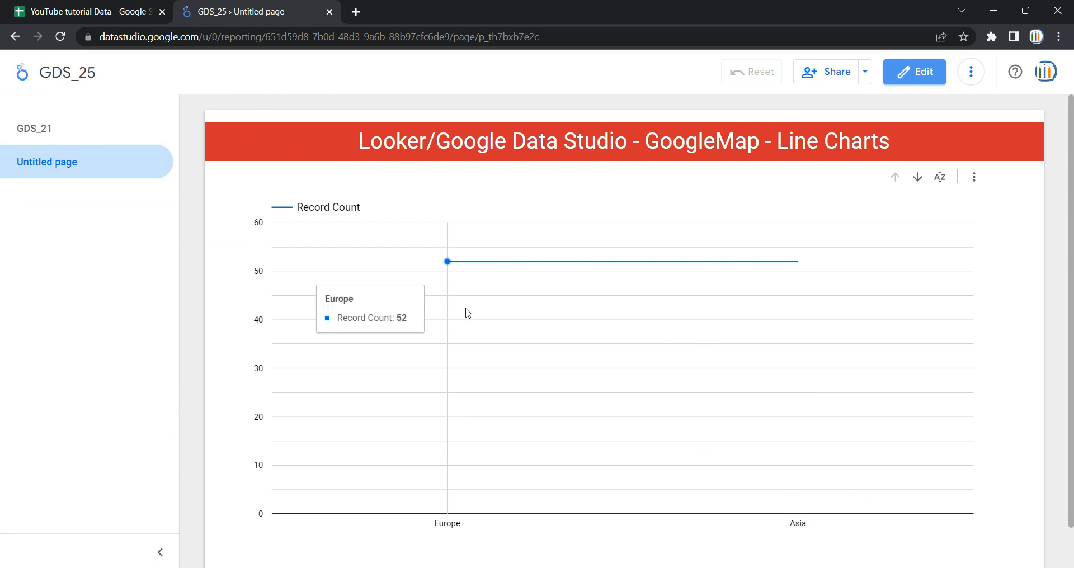
pyautogui.moveTo(831, 254)
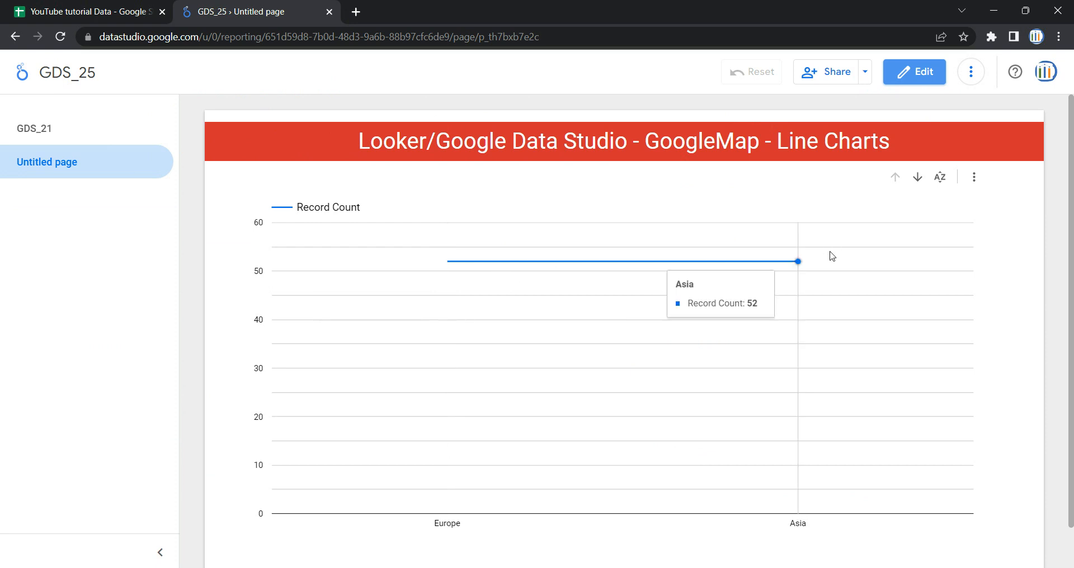
pyautogui.click(917, 177)
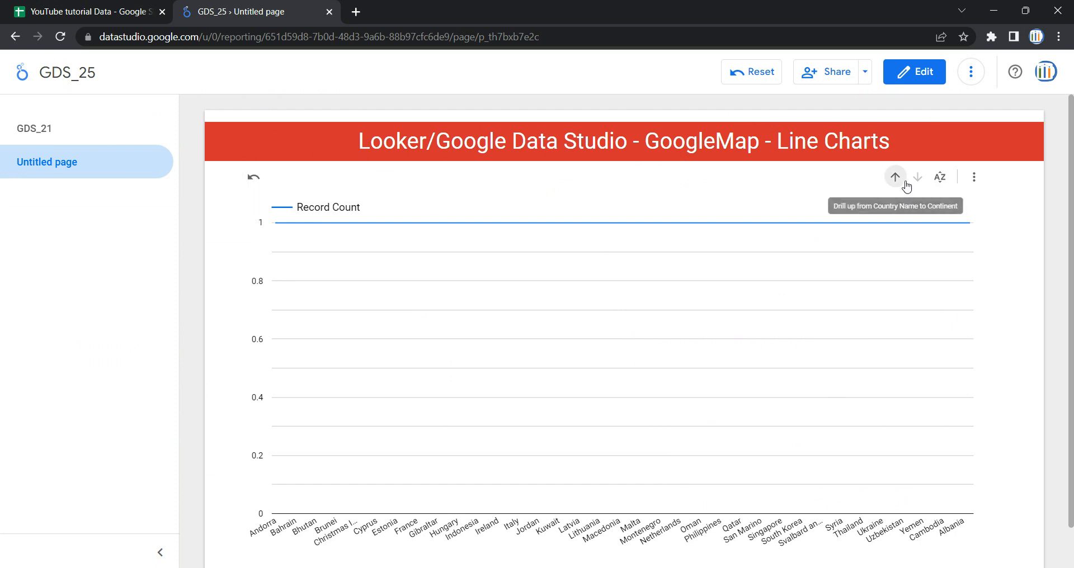
pyautogui.click(898, 179)
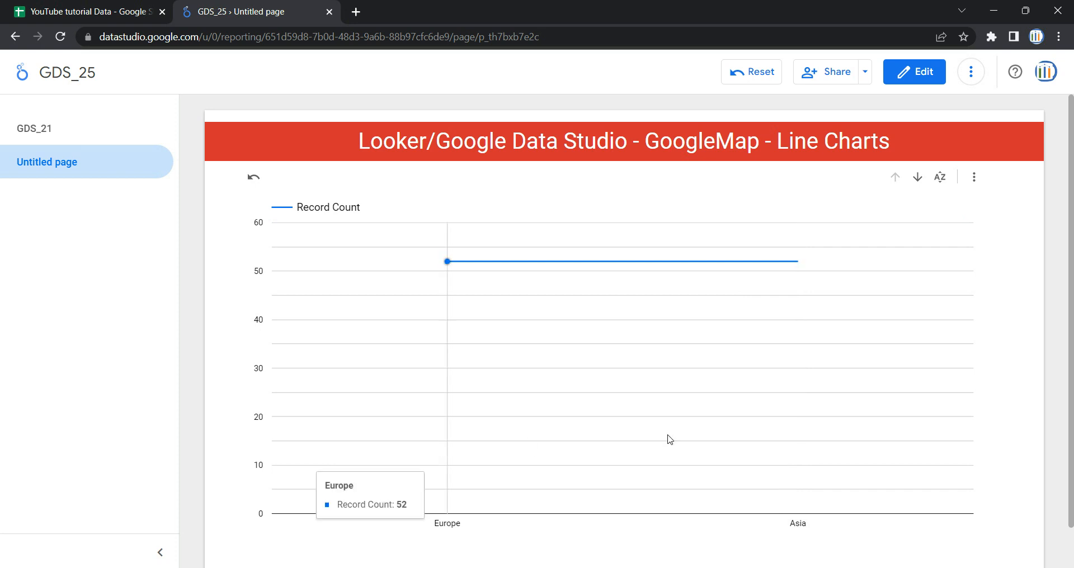
# Step: In edit mode, add Country Name as the line chart's breakdown dimension and then remove it again
pyautogui.click(917, 75)
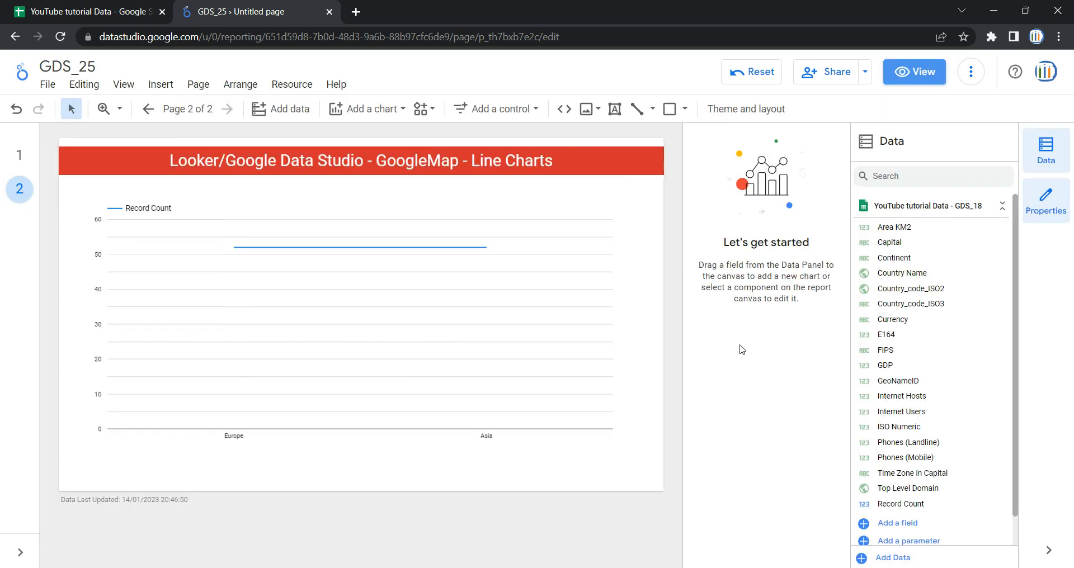
pyautogui.click(620, 219)
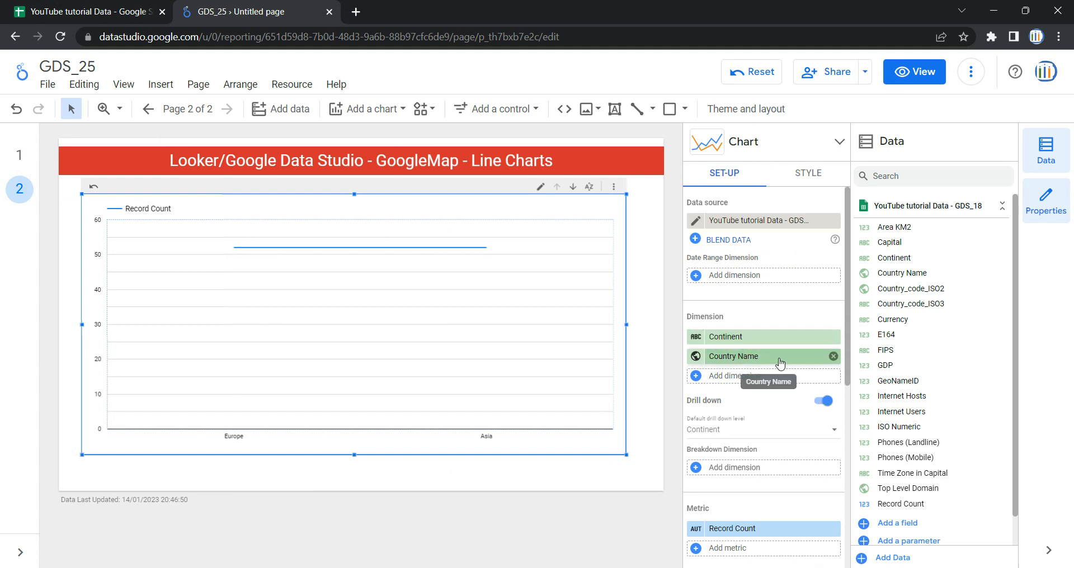
pyautogui.scroll(-3, 780, 363)
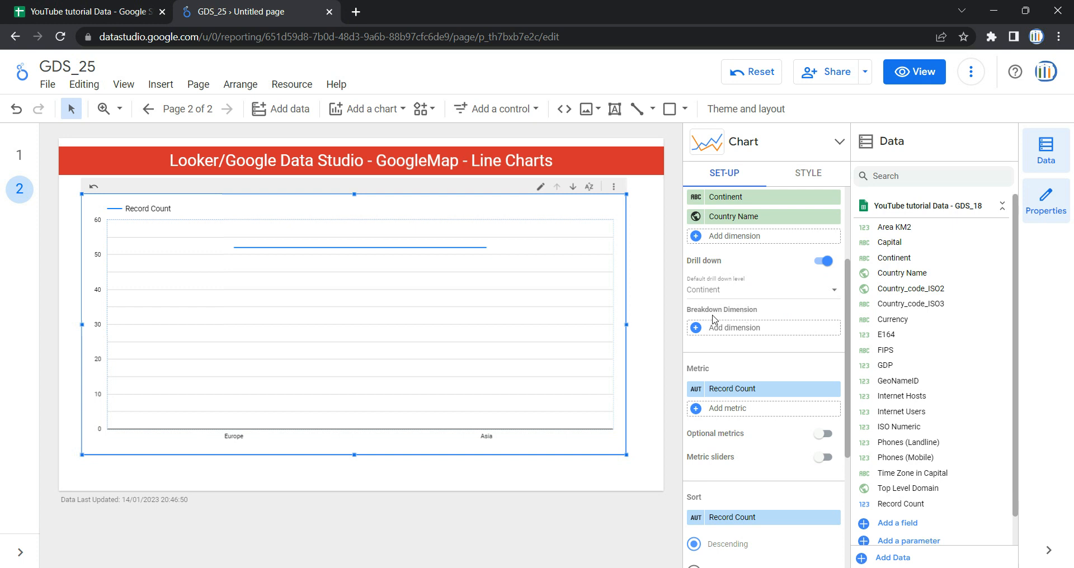
pyautogui.click(750, 329)
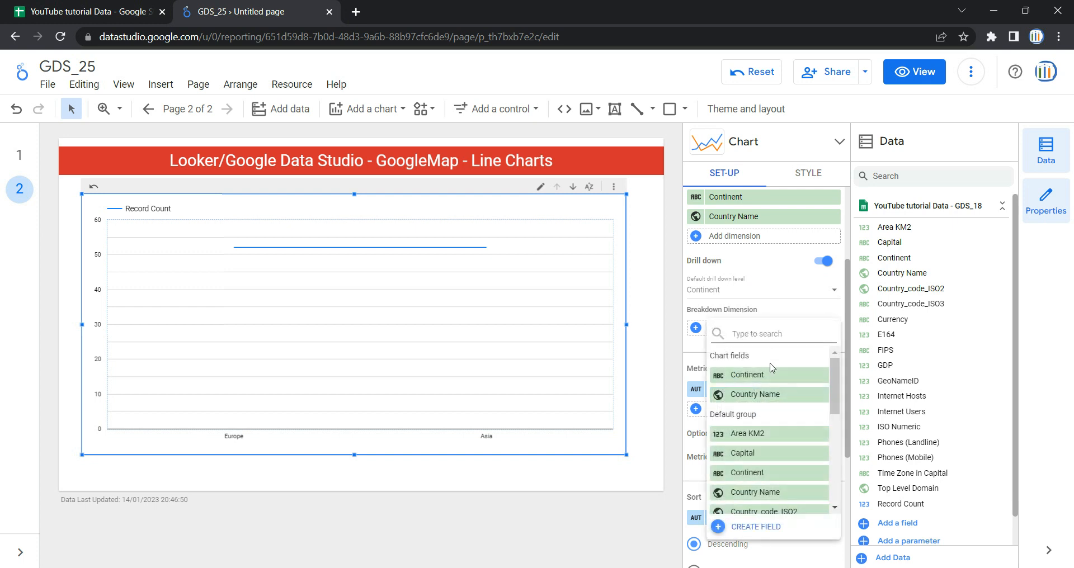
pyautogui.scroll(-2, 781, 421)
pyautogui.scroll(2, 774, 414)
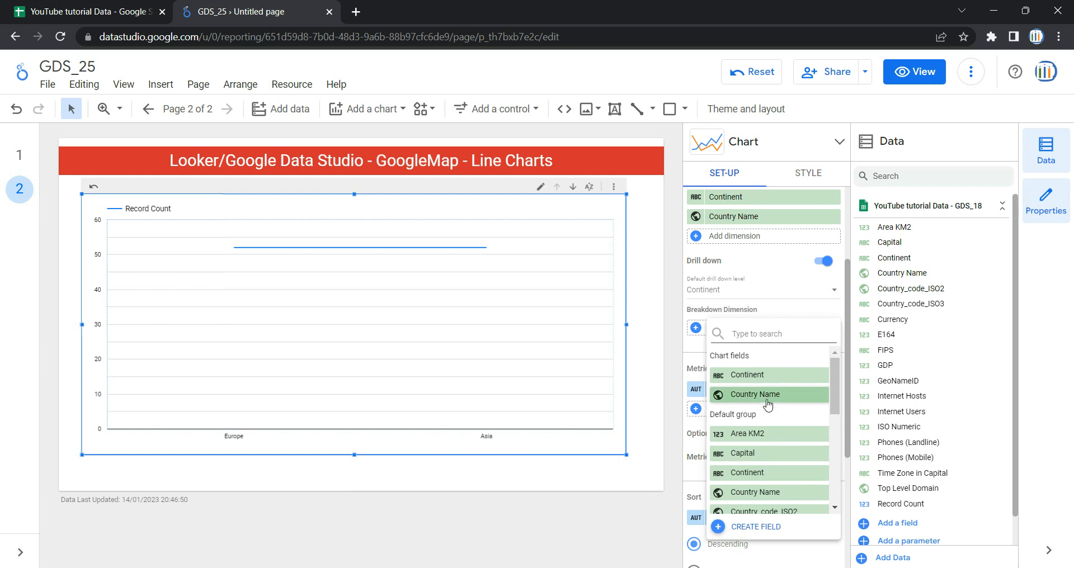
pyautogui.click(767, 395)
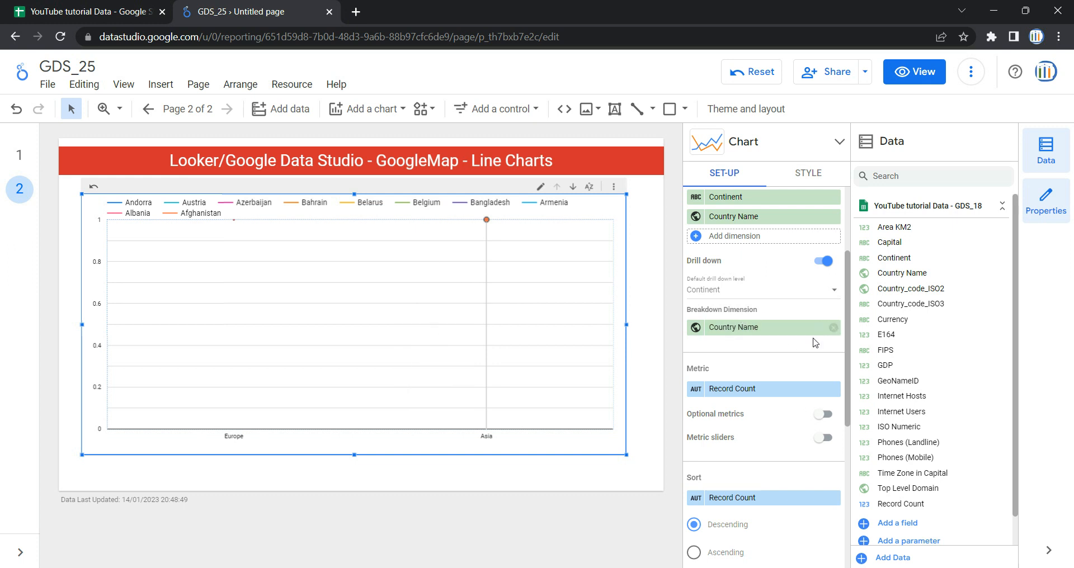
pyautogui.click(834, 328)
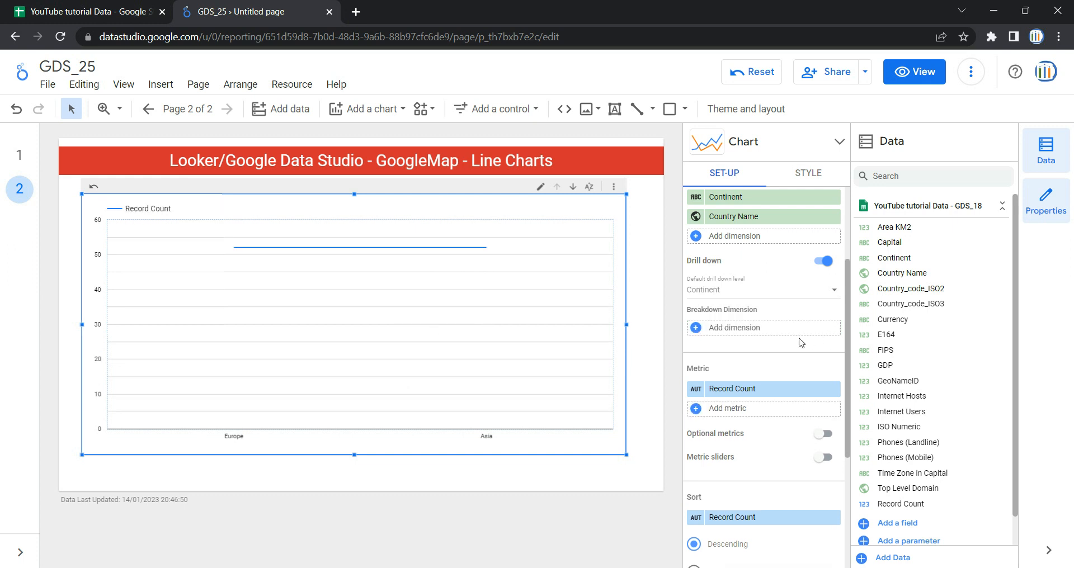
# Step: Replace the chart's Record Count metric with Phones (Mobile)
pyautogui.scroll(-1, 721, 371)
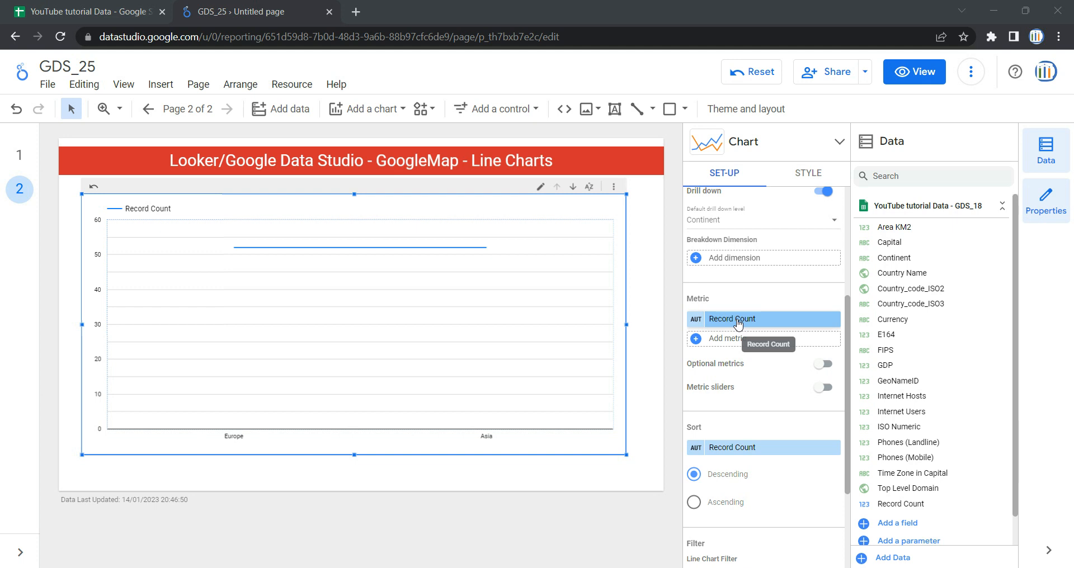
pyautogui.click(781, 319)
pyautogui.scroll(-3, 769, 457)
pyautogui.scroll(-4, 769, 457)
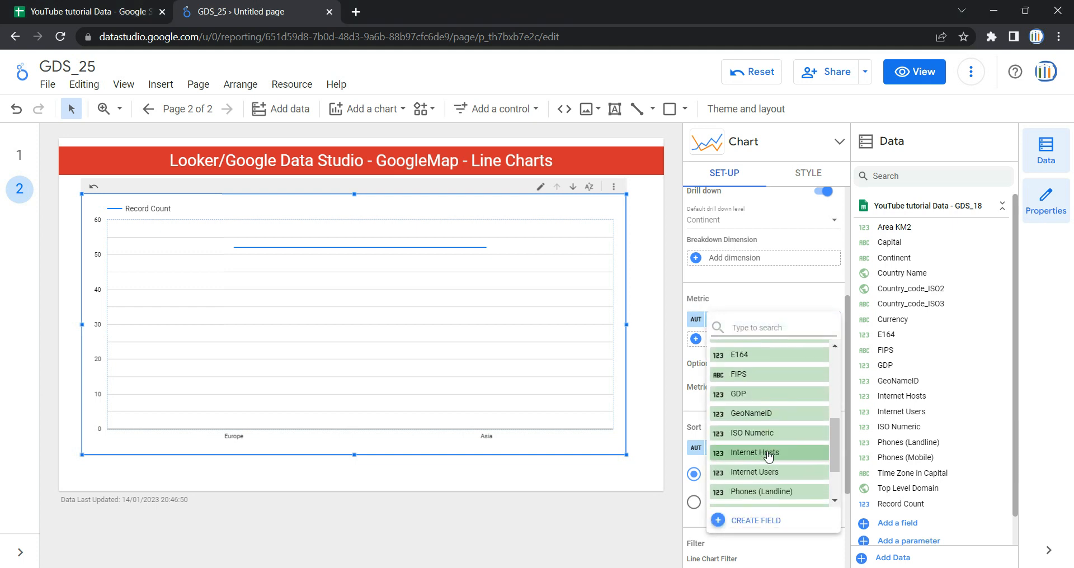
pyautogui.click(764, 446)
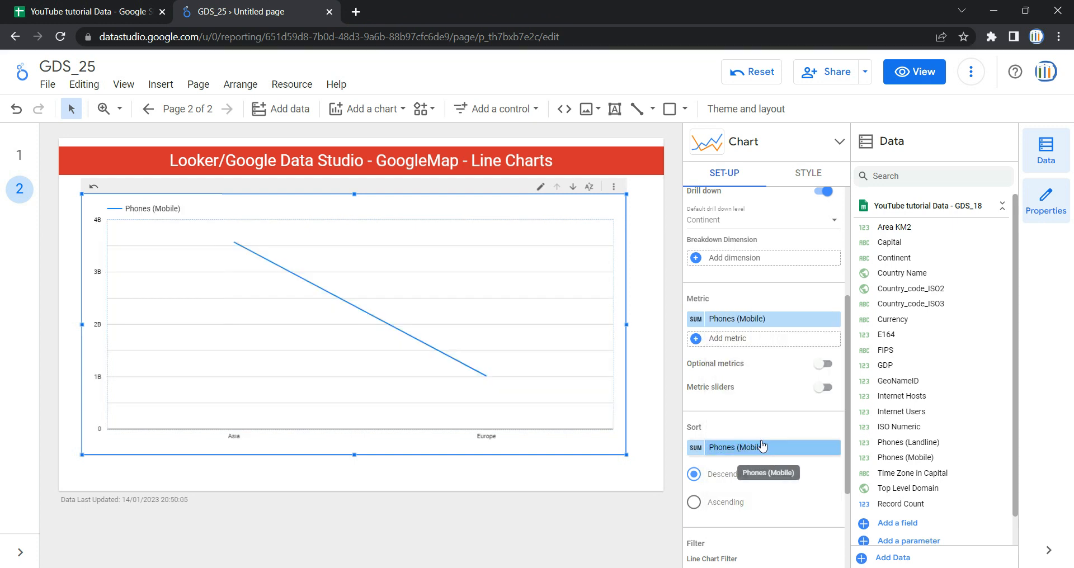
# Step: Add Internet Hosts as a second metric on the line chart
pyautogui.click(742, 340)
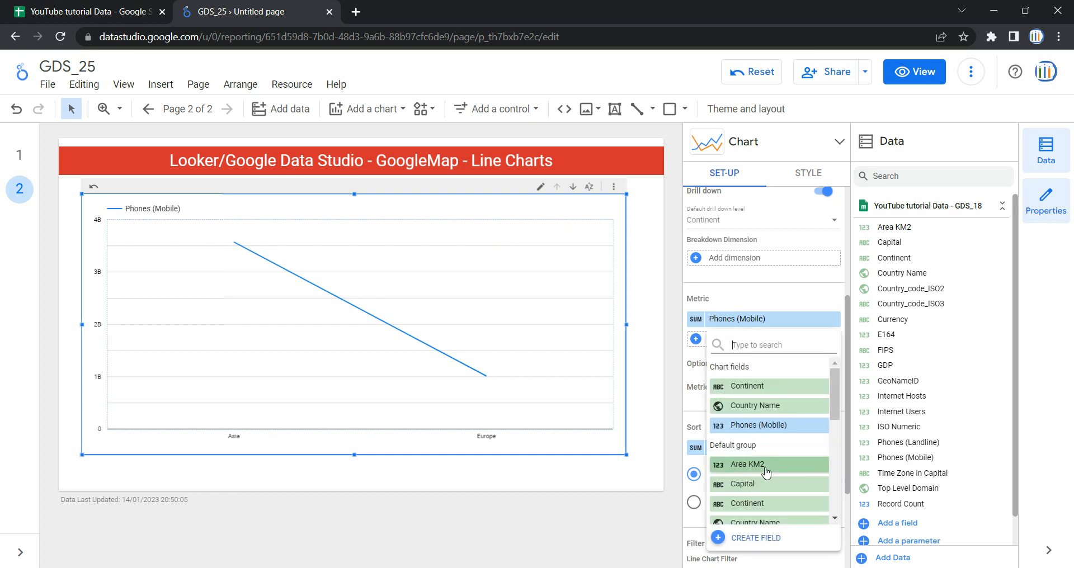
pyautogui.scroll(-5, 764, 473)
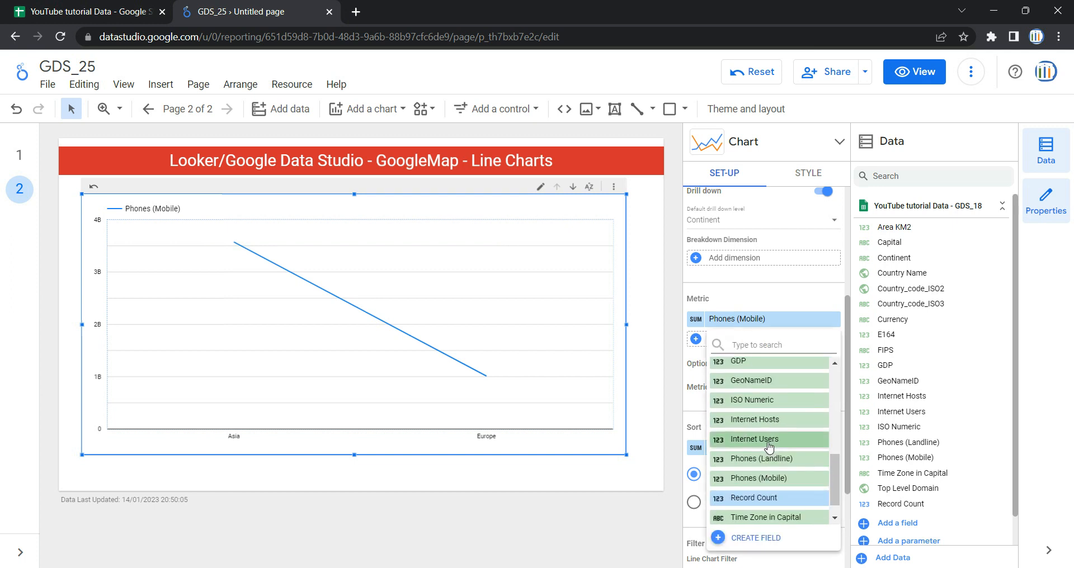
pyautogui.click(772, 421)
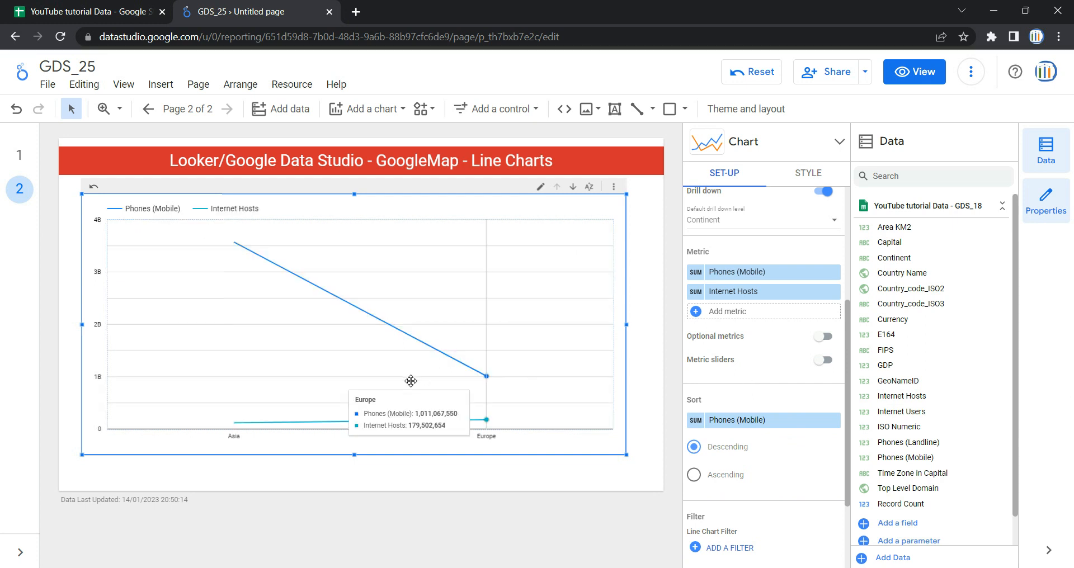
pyautogui.moveTo(296, 421)
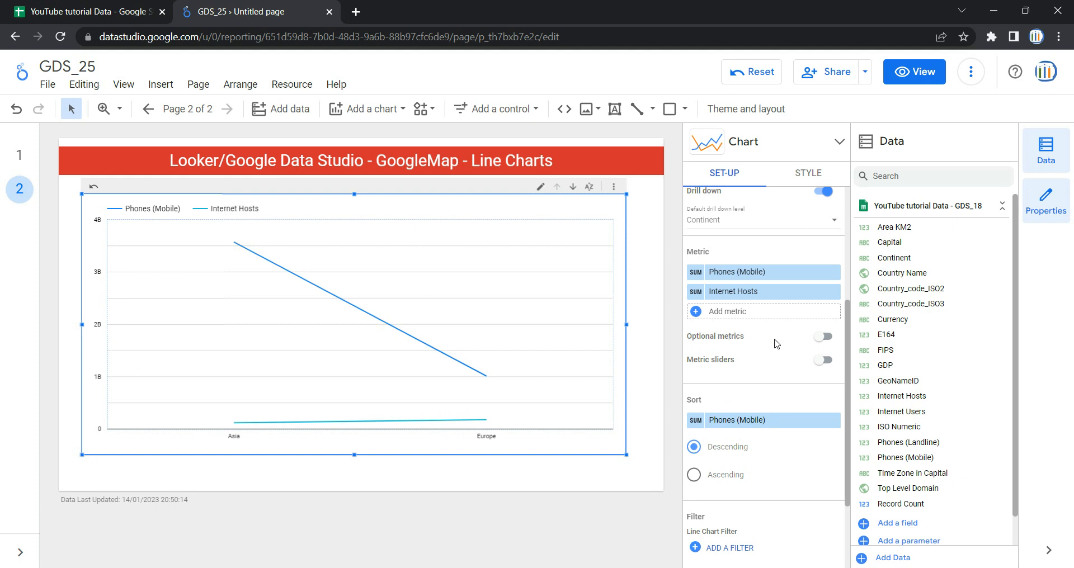
pyautogui.click(831, 337)
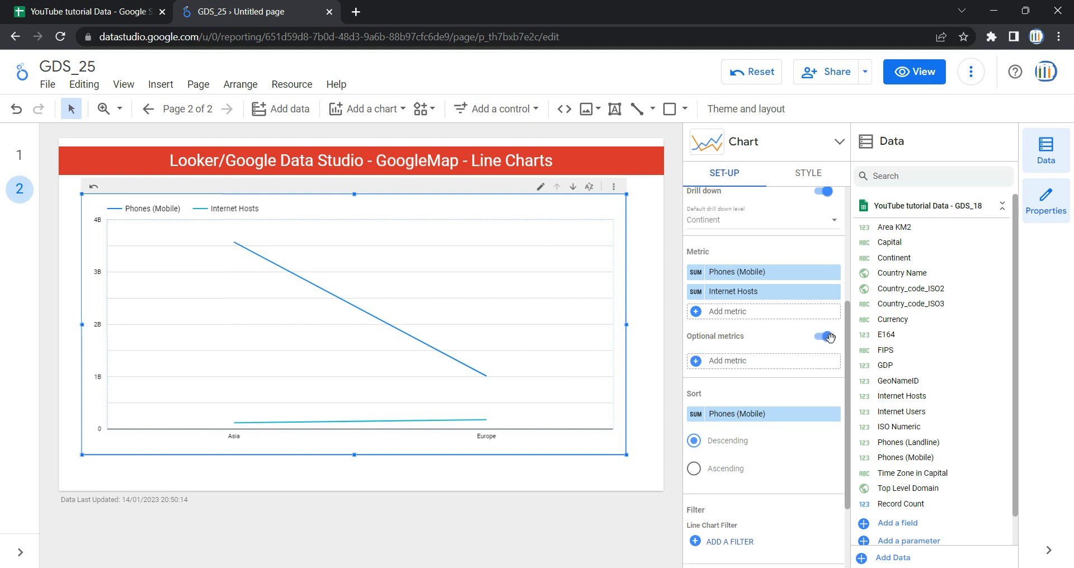
pyautogui.click(774, 362)
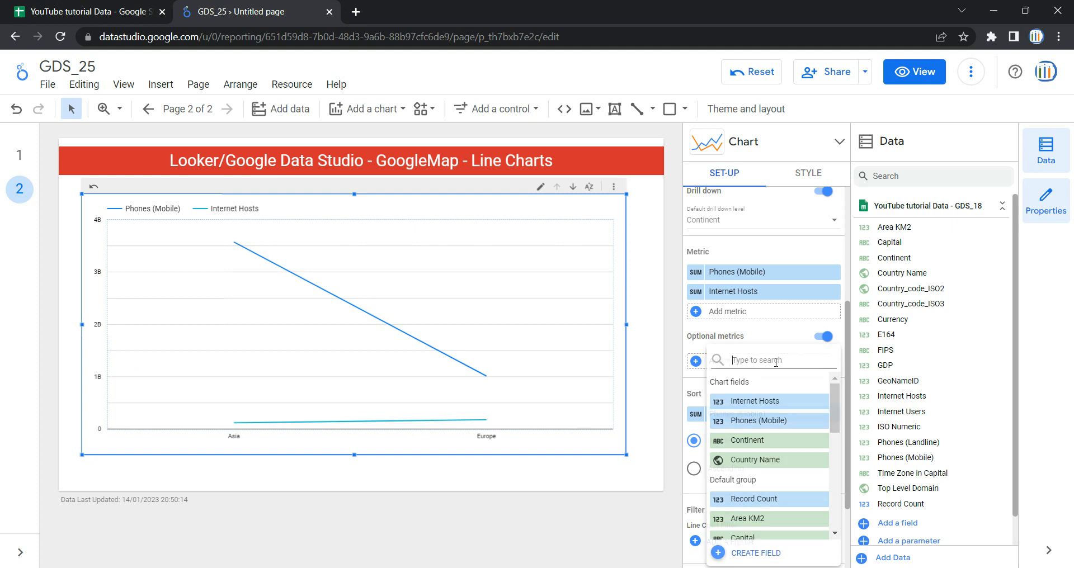
pyautogui.click(708, 342)
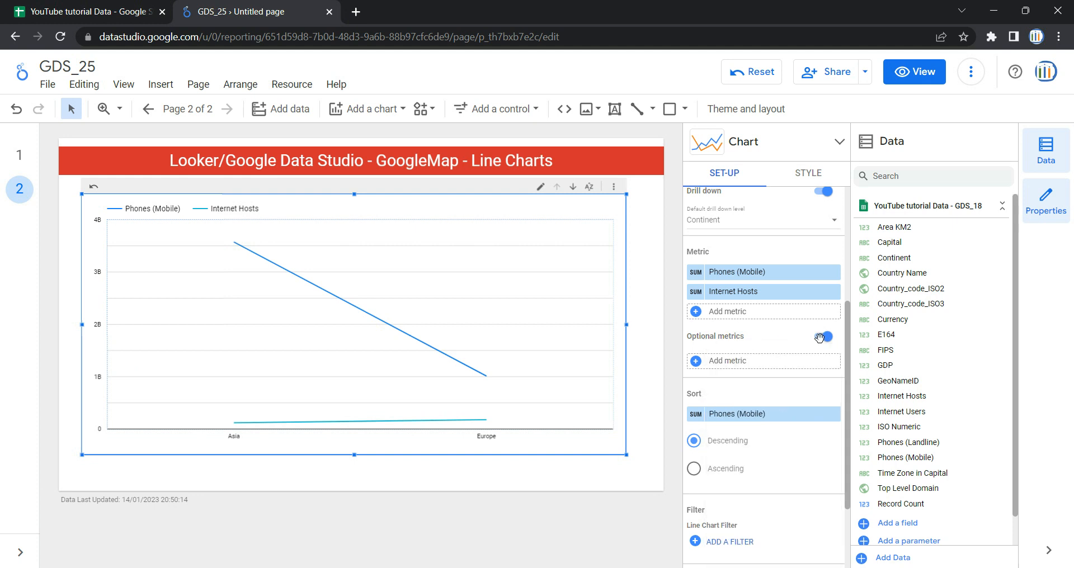
pyautogui.click(823, 337)
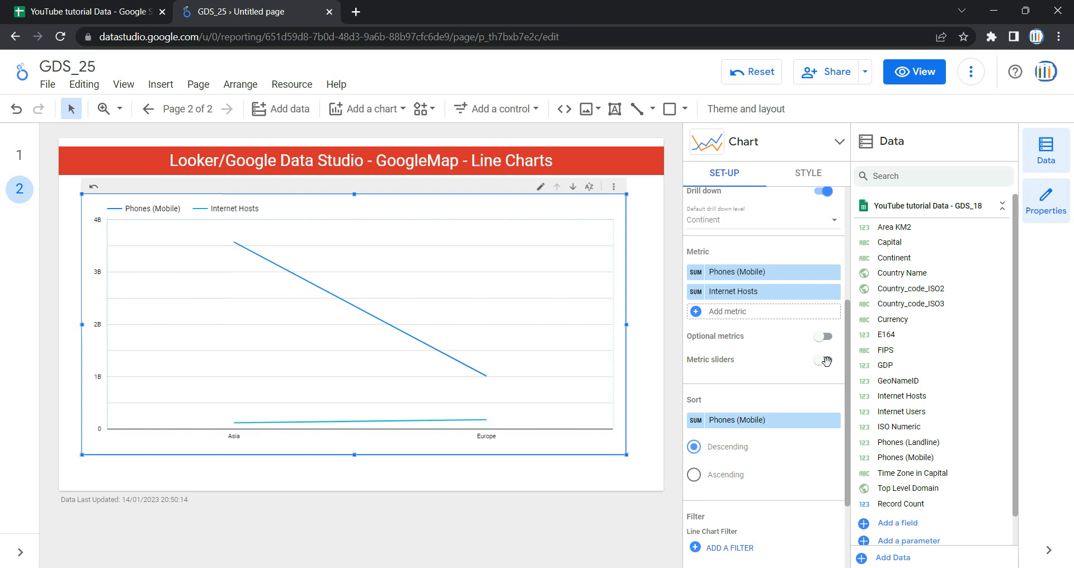
# Step: Turn on metric sliders for the chart and switch to view mode
pyautogui.click(826, 361)
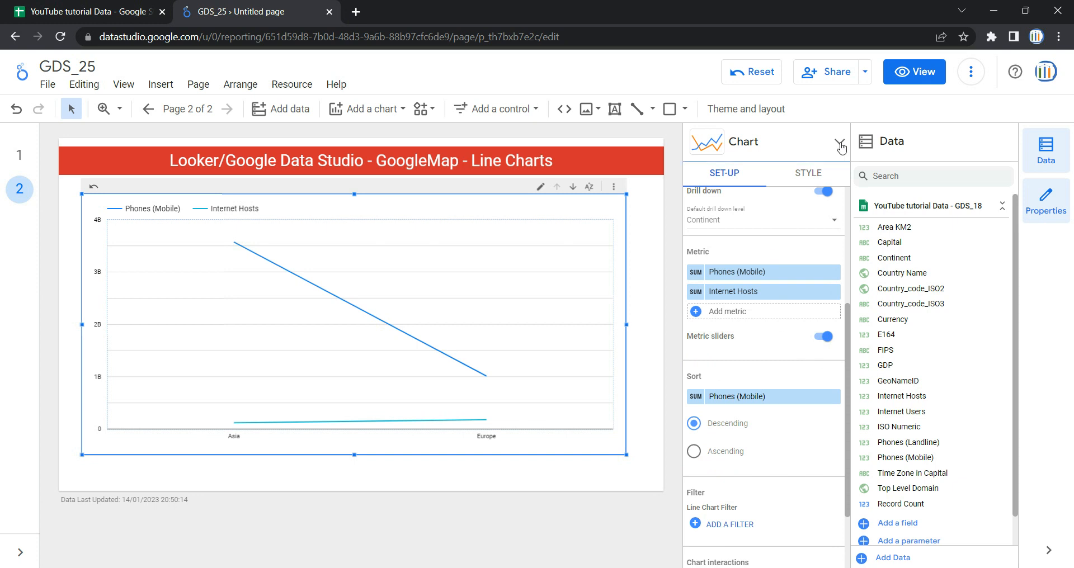
pyautogui.click(915, 71)
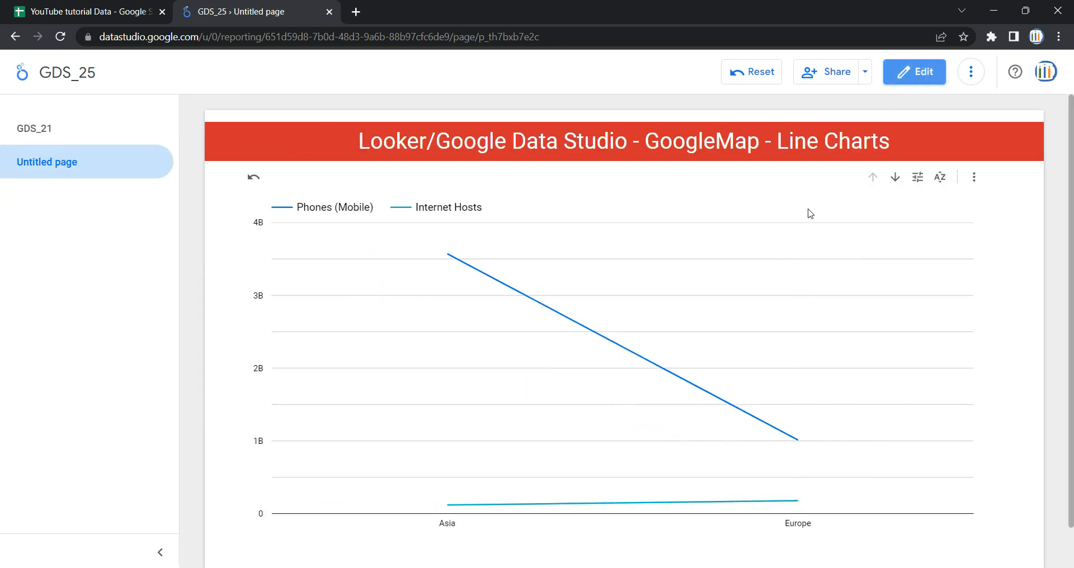
# Step: Test the metric sliders by narrowing Internet Hosts to 139,000,000 and Phones (Mobile) to 1,800,000,000, then clear both
pyautogui.click(917, 183)
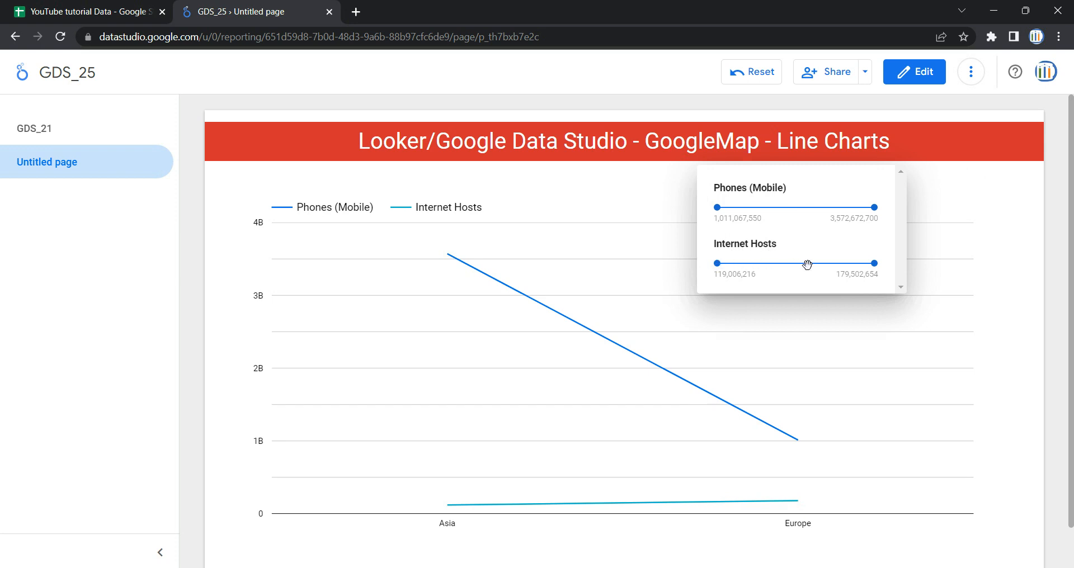
pyautogui.moveTo(875, 271); pyautogui.dragTo(777, 265)
pyautogui.moveTo(875, 263); pyautogui.dragTo(771, 260)
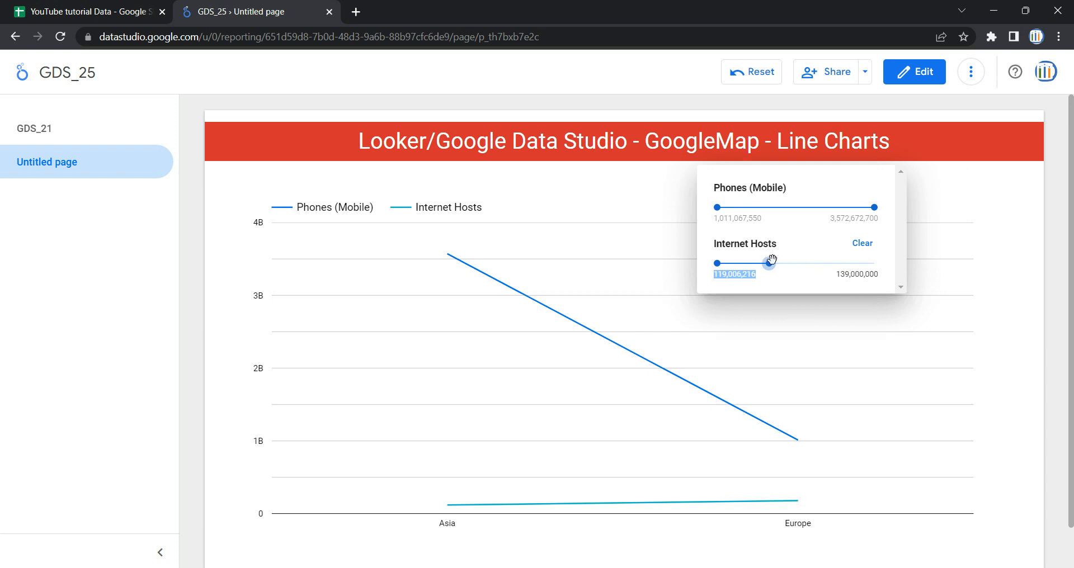
pyautogui.moveTo(874, 207); pyautogui.dragTo(766, 207)
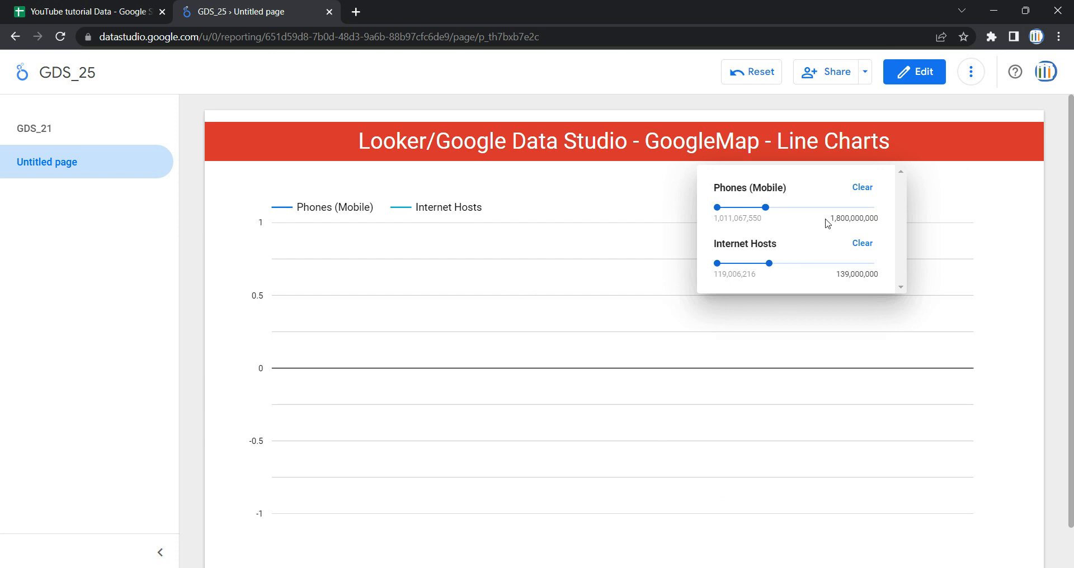
pyautogui.click(862, 188)
pyautogui.click(863, 244)
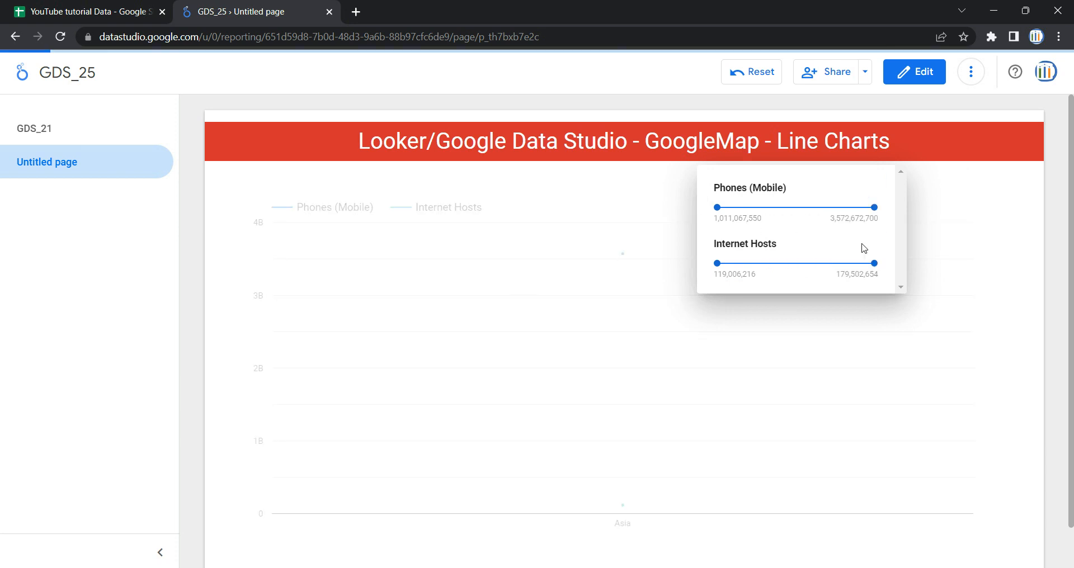
# Step: Return to edit mode and set the chart's Phones (Mobile) sort order to Ascending
pyautogui.click(909, 70)
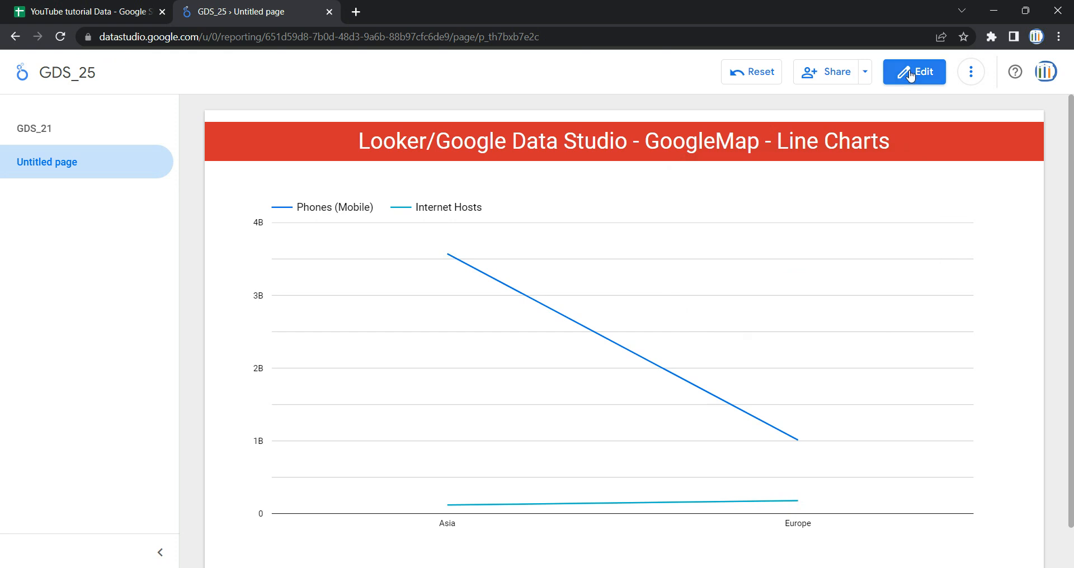
pyautogui.click(910, 72)
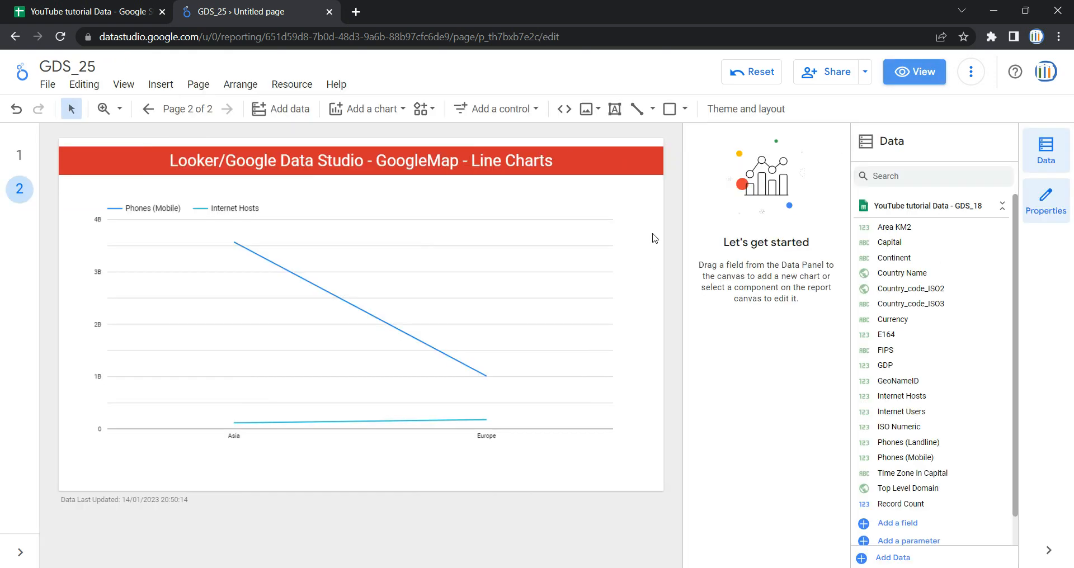
pyautogui.click(617, 223)
pyautogui.scroll(-5, 812, 285)
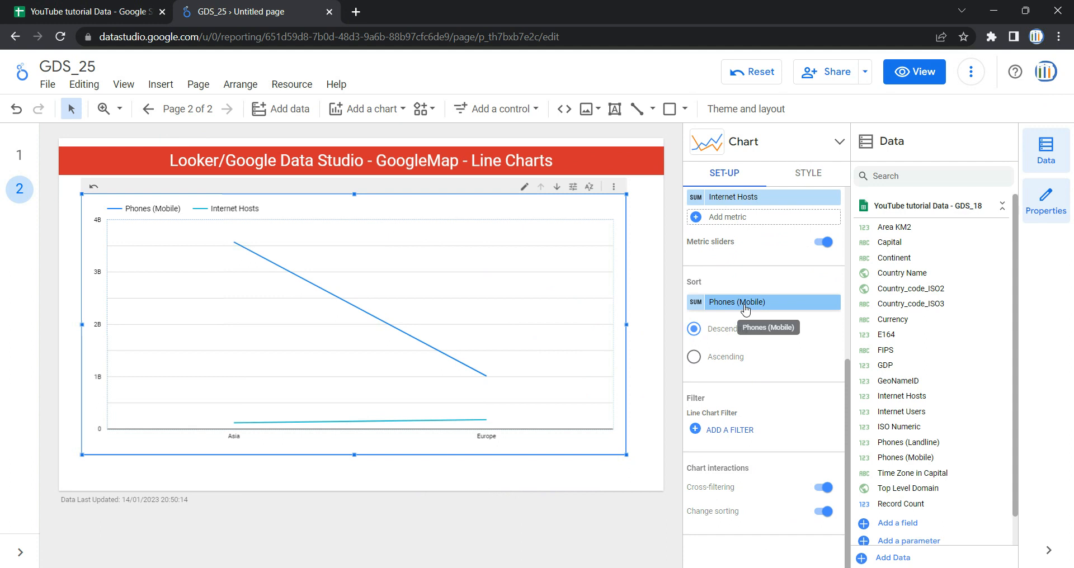
pyautogui.click(727, 361)
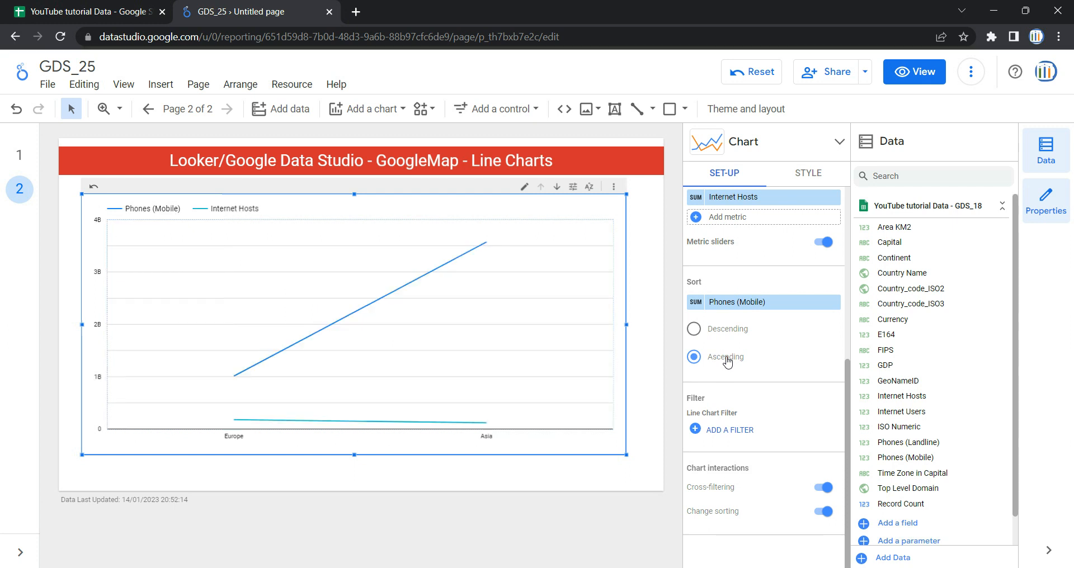
pyautogui.moveTo(302, 361)
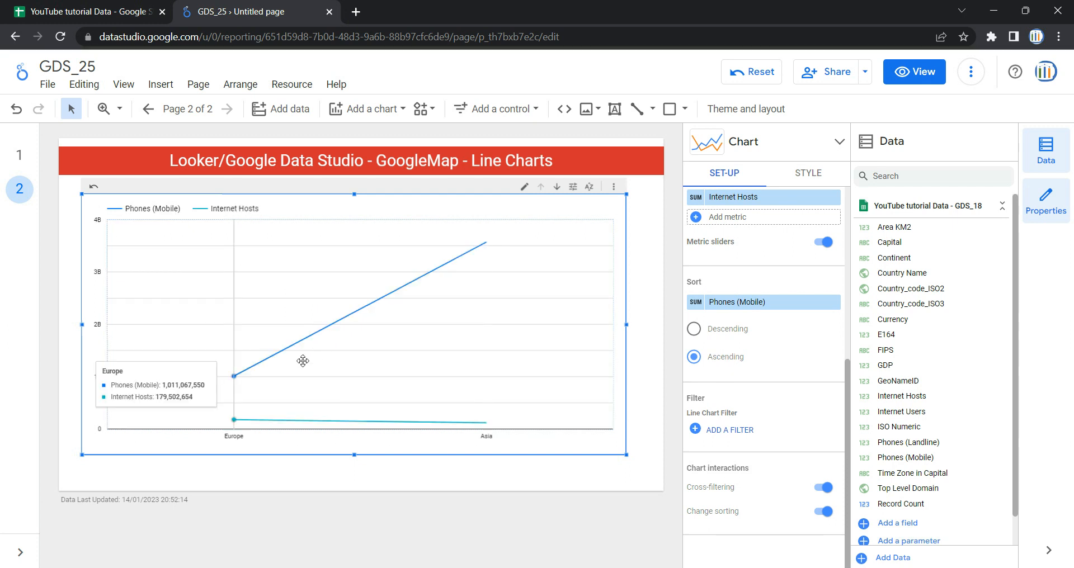
pyautogui.moveTo(475, 347)
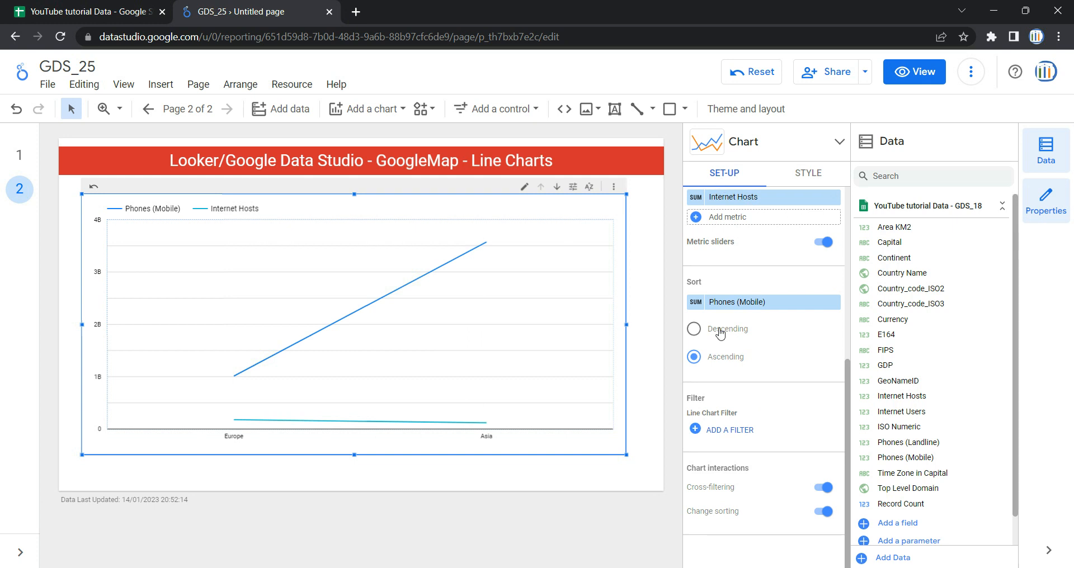
# Step: Start creating a new filter for the line chart and name it Filter_China_India
pyautogui.click(735, 433)
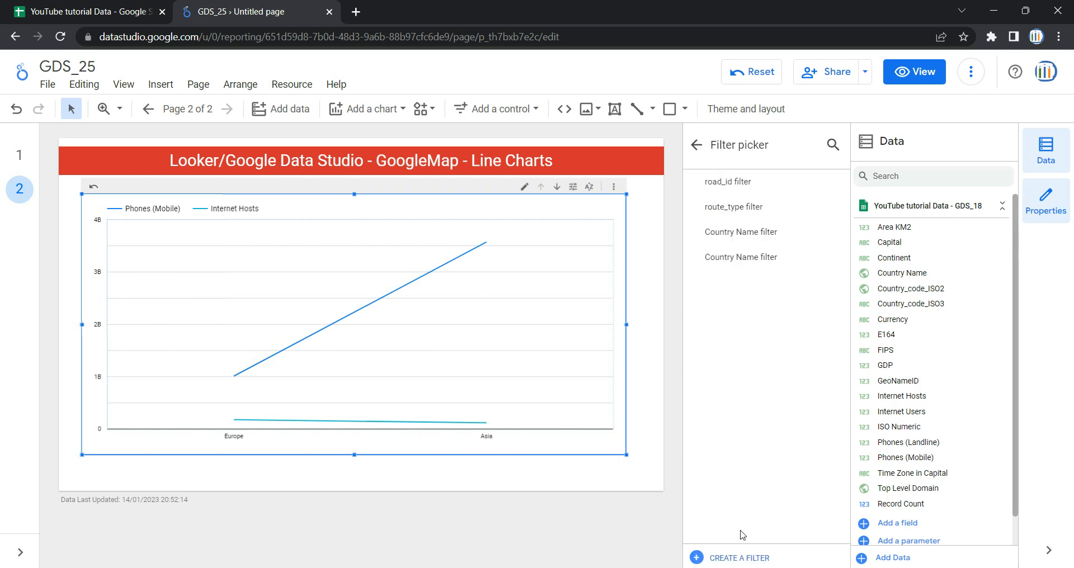
pyautogui.click(743, 559)
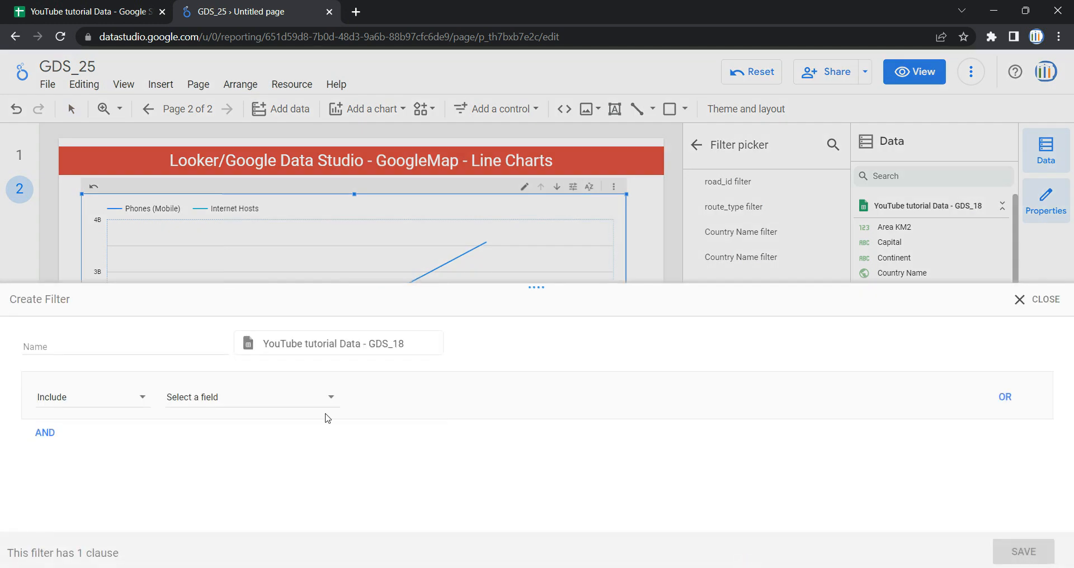
pyautogui.click(208, 341)
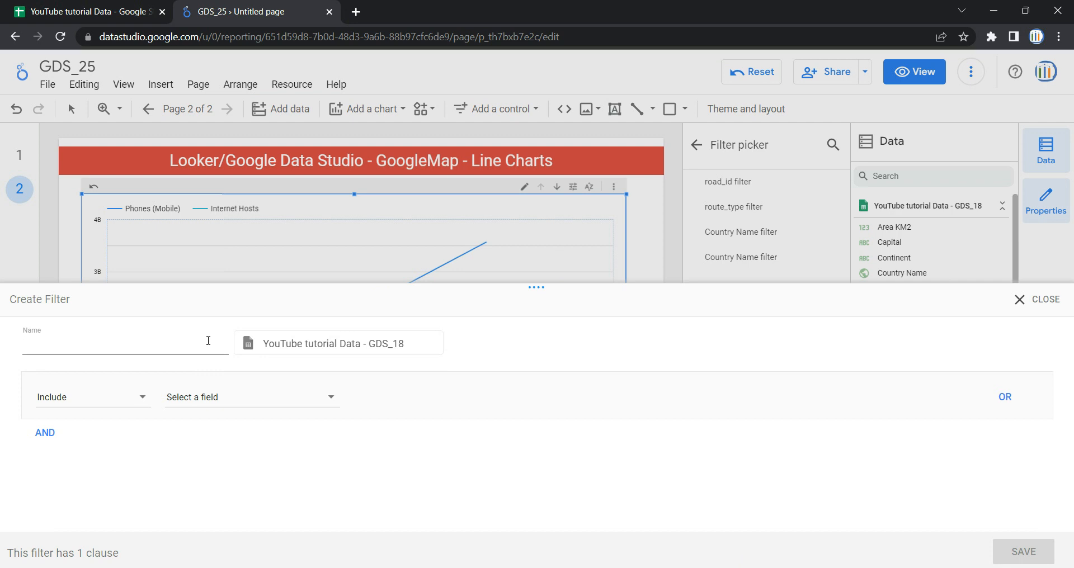
pyautogui.write('Fil')
pyautogui.write('hina_India')
# Step: Set the filter's first clause to Exclude where Country Name is Equal to (=) China
pyautogui.click(133, 394)
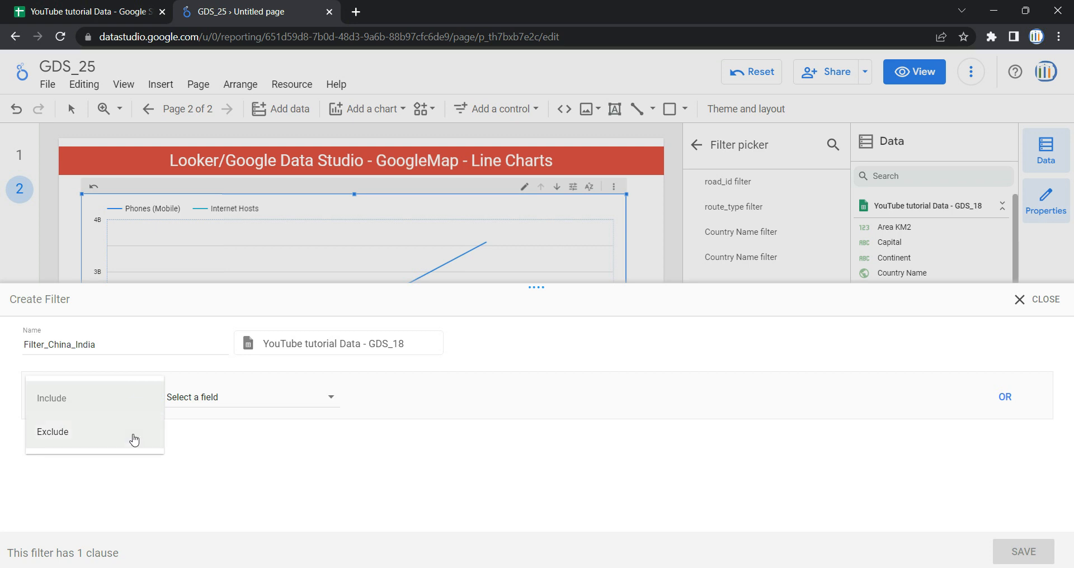
pyautogui.click(135, 438)
pyautogui.click(252, 397)
pyautogui.click(252, 382)
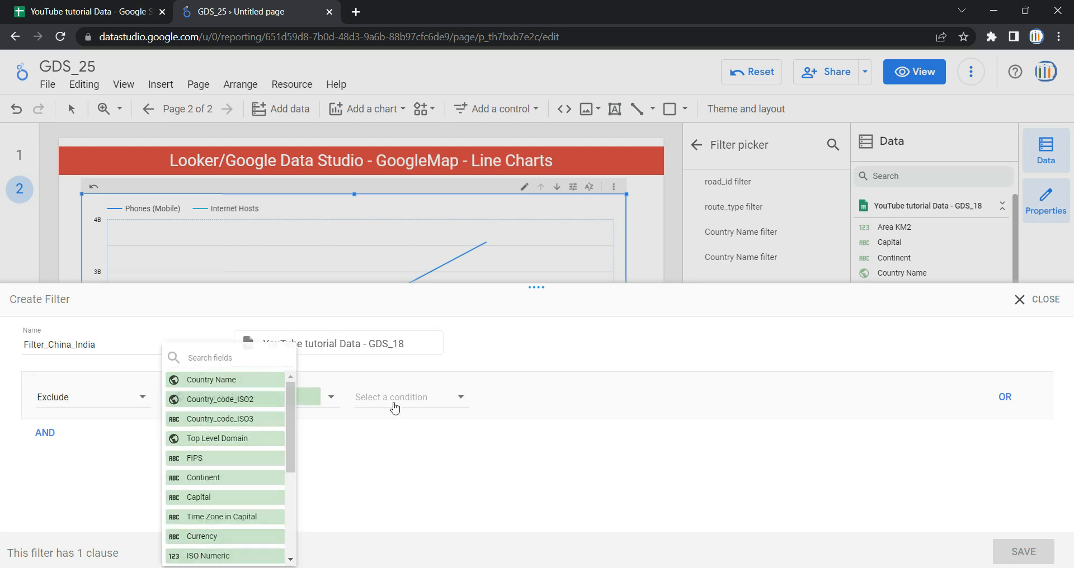
pyautogui.click(408, 399)
pyautogui.click(412, 355)
pyautogui.click(515, 398)
pyautogui.write('China')
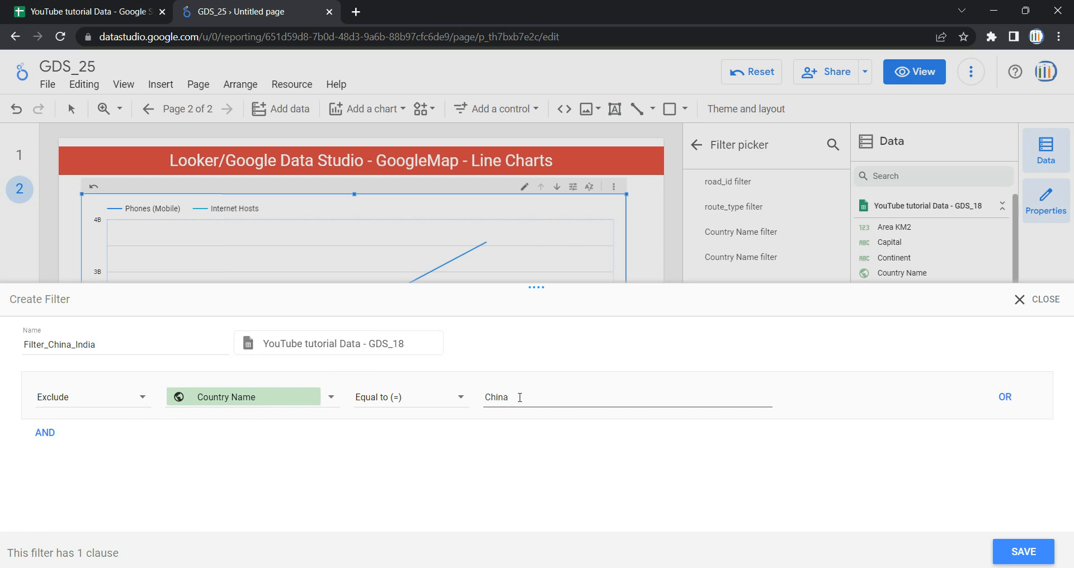
# Step: Add an AND clause excluding Country Name Equal to (=) India, and save the Filter_China_India filter
pyautogui.click(41, 433)
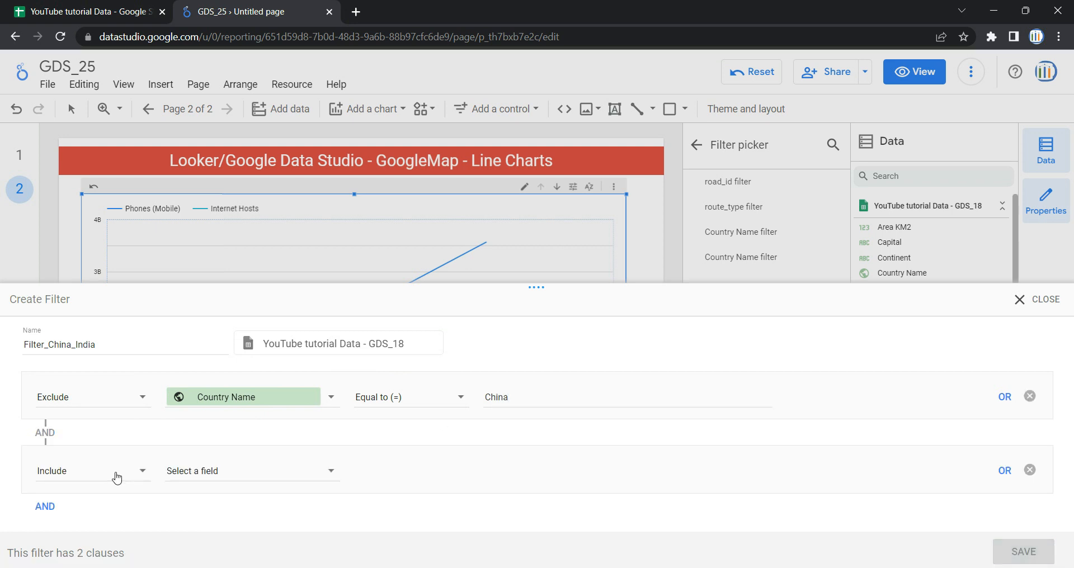
pyautogui.click(133, 476)
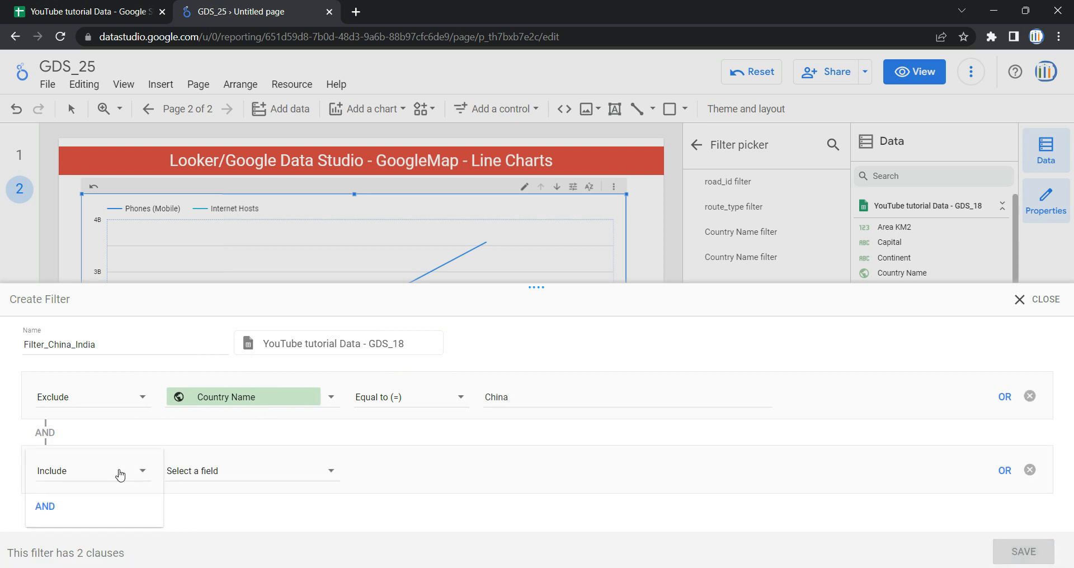
pyautogui.click(159, 506)
pyautogui.click(293, 475)
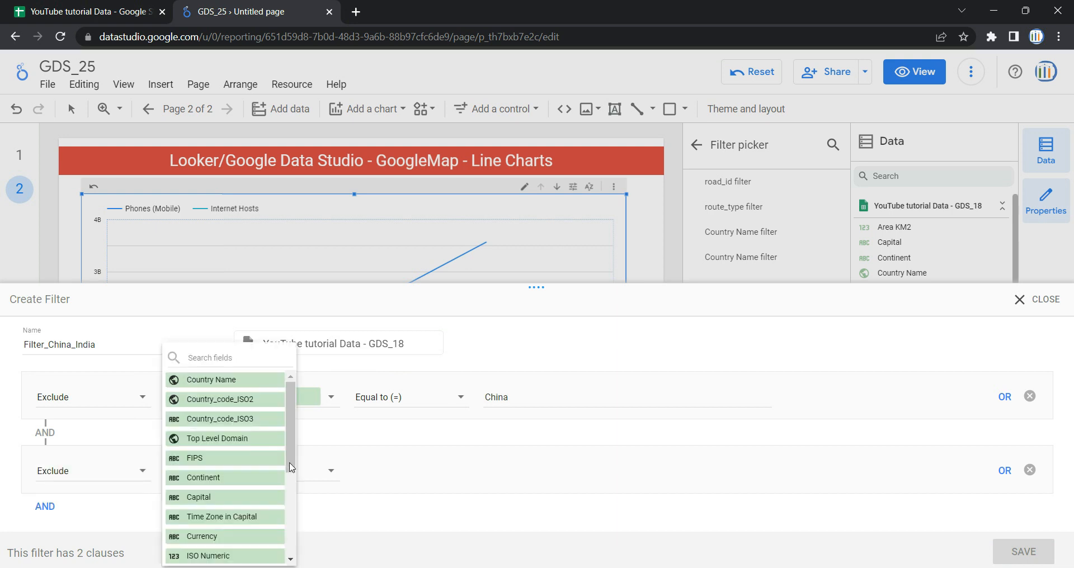
pyautogui.click(252, 384)
pyautogui.click(404, 473)
pyautogui.click(392, 348)
pyautogui.click(535, 471)
pyautogui.write('India')
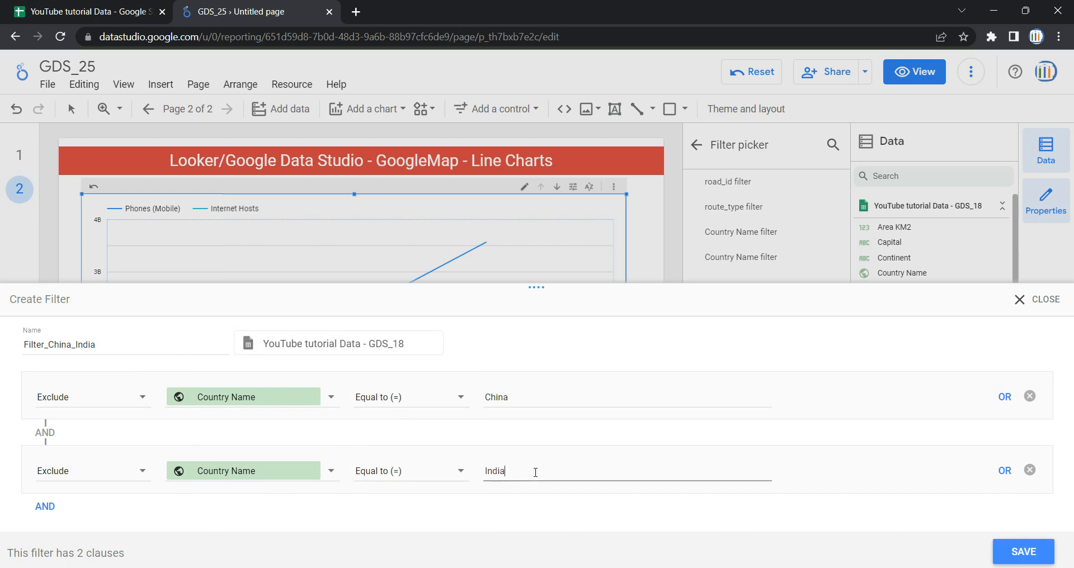
pyautogui.click(1024, 551)
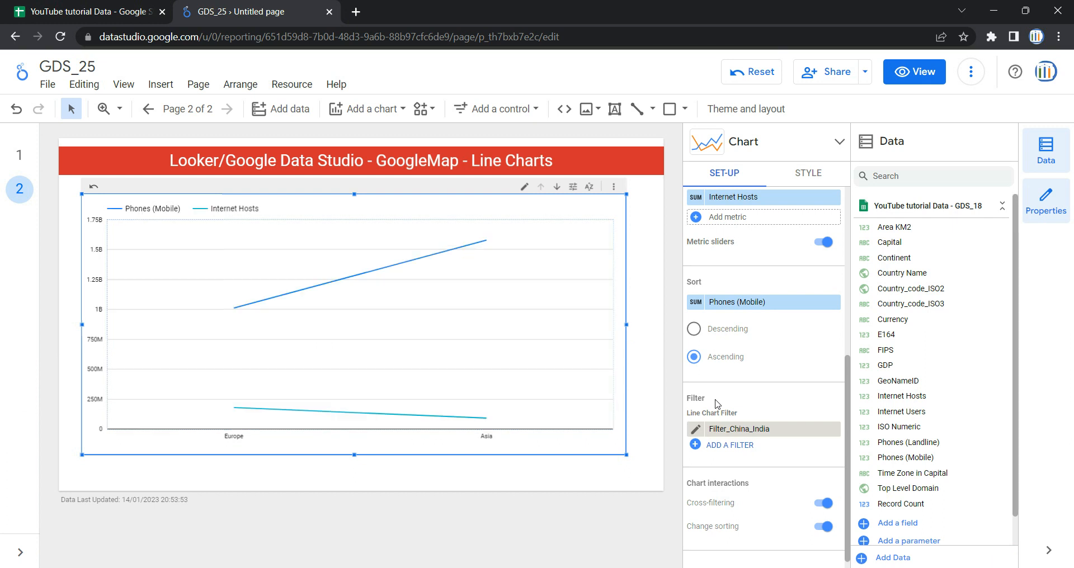
# Step: Open the chart's style settings and drill the line chart down from Continent to Country Name
pyautogui.moveTo(477, 297)
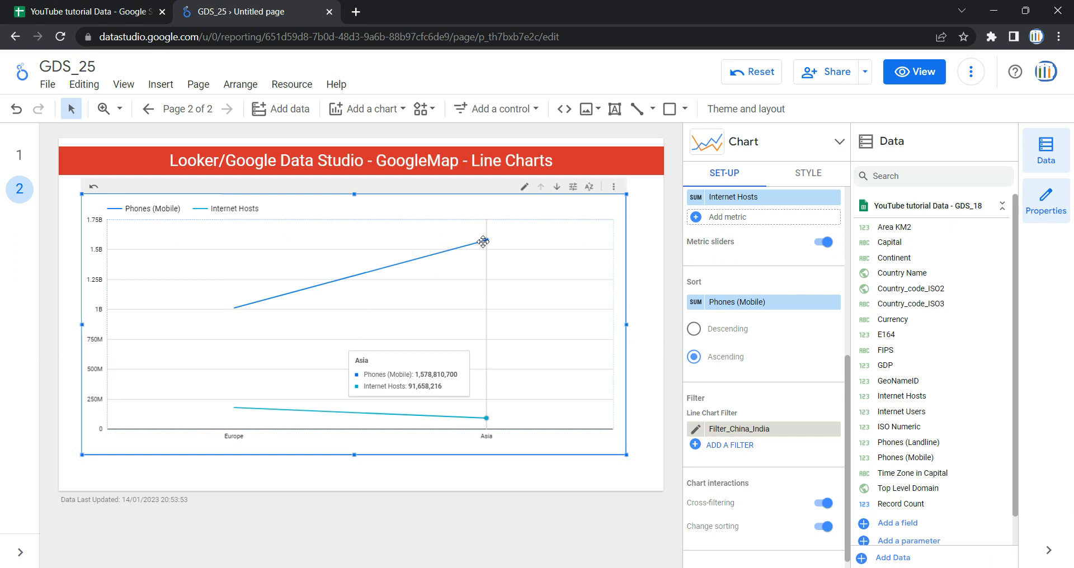
pyautogui.moveTo(279, 302)
pyautogui.moveTo(472, 276)
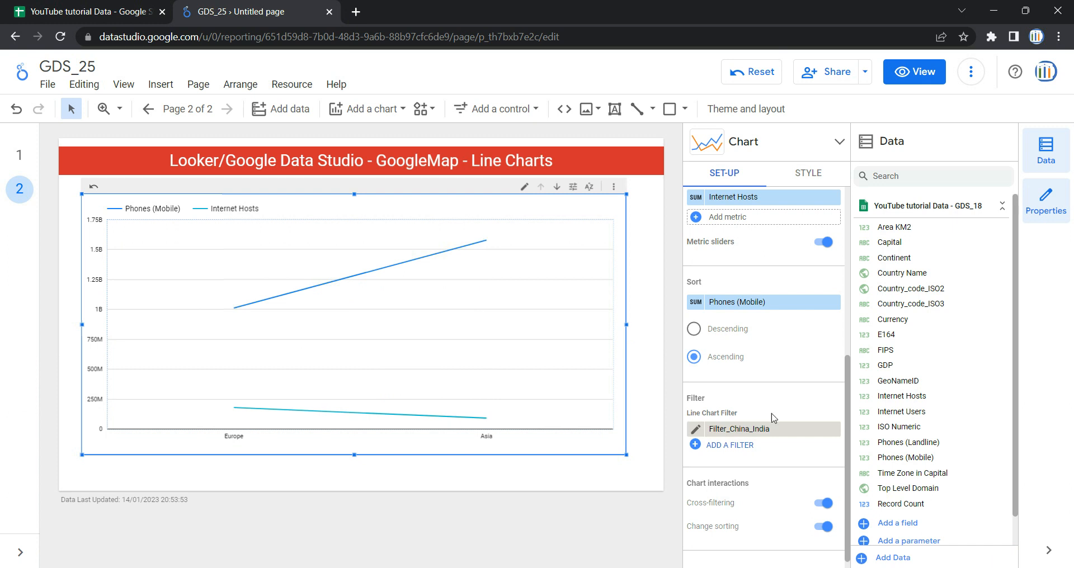
pyautogui.scroll(5, 757, 270)
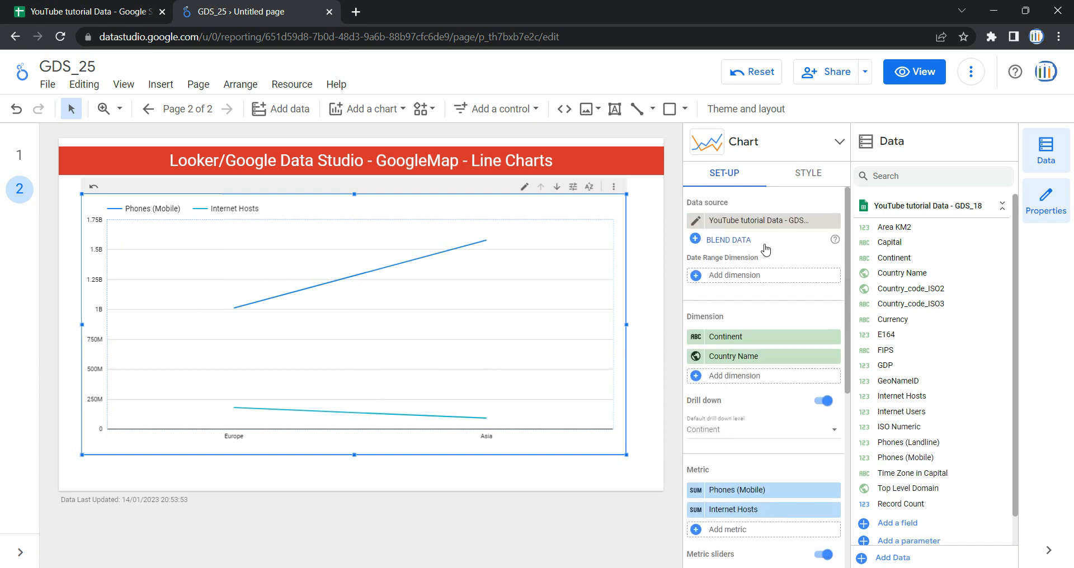
pyautogui.click(808, 174)
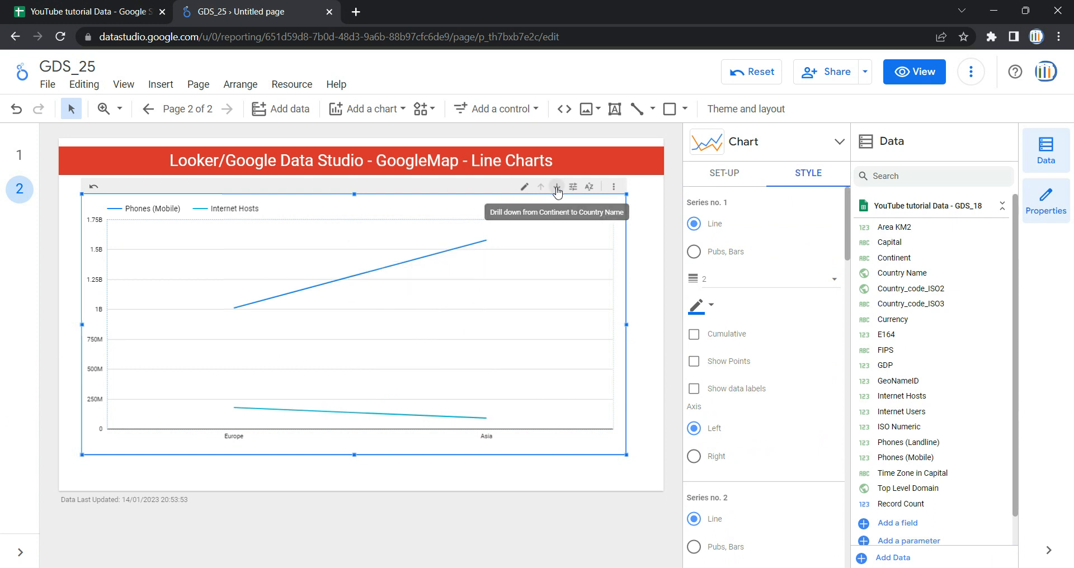
pyautogui.click(557, 188)
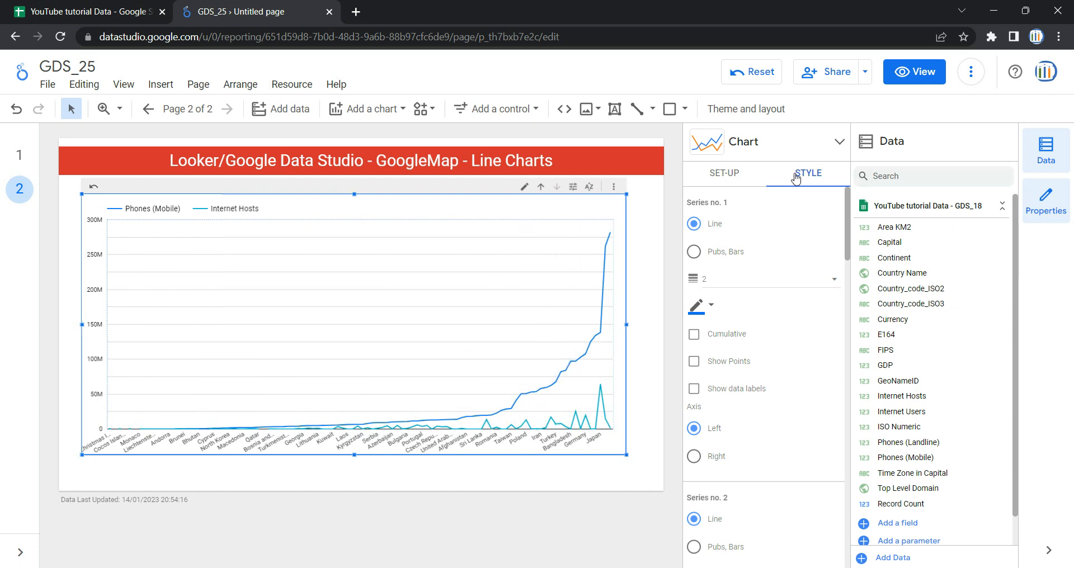
# Step: Try the Phones (Mobile) series as bars, restore it to a line, and browse its line weight and colour options
pyautogui.click(718, 255)
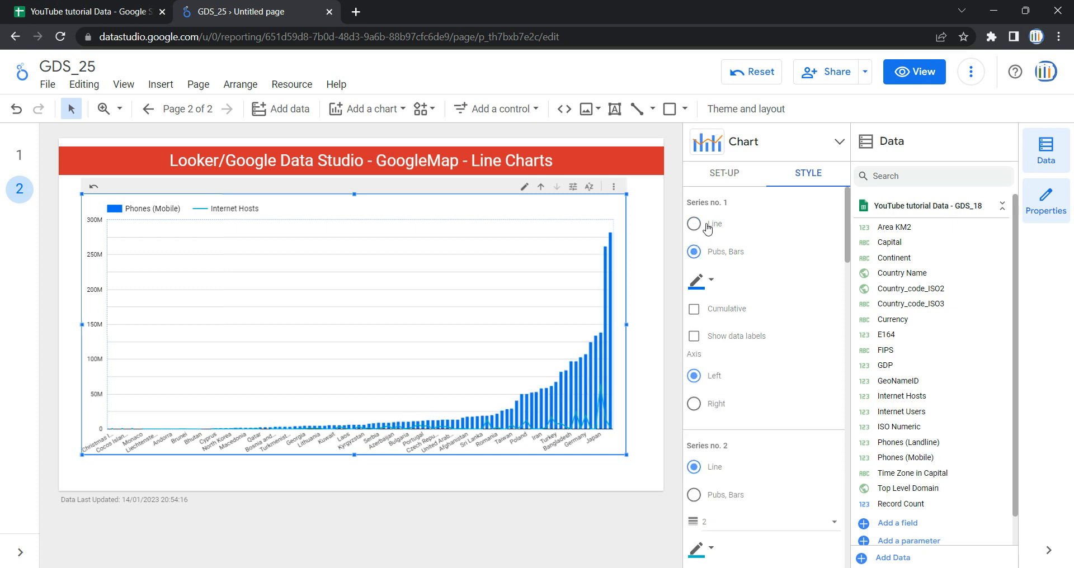
pyautogui.click(708, 228)
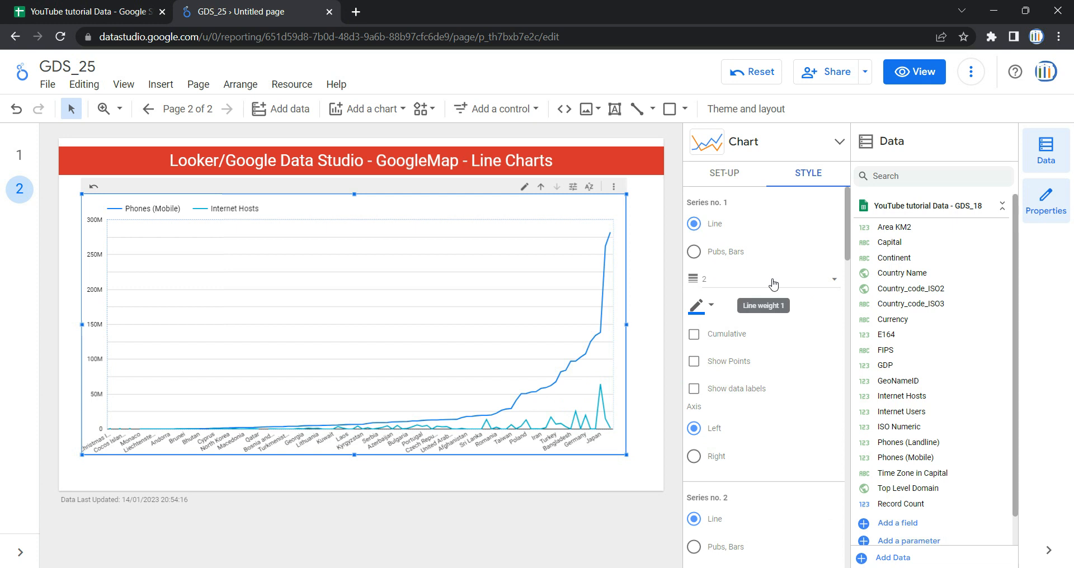
pyautogui.click(736, 286)
pyautogui.click(736, 286)
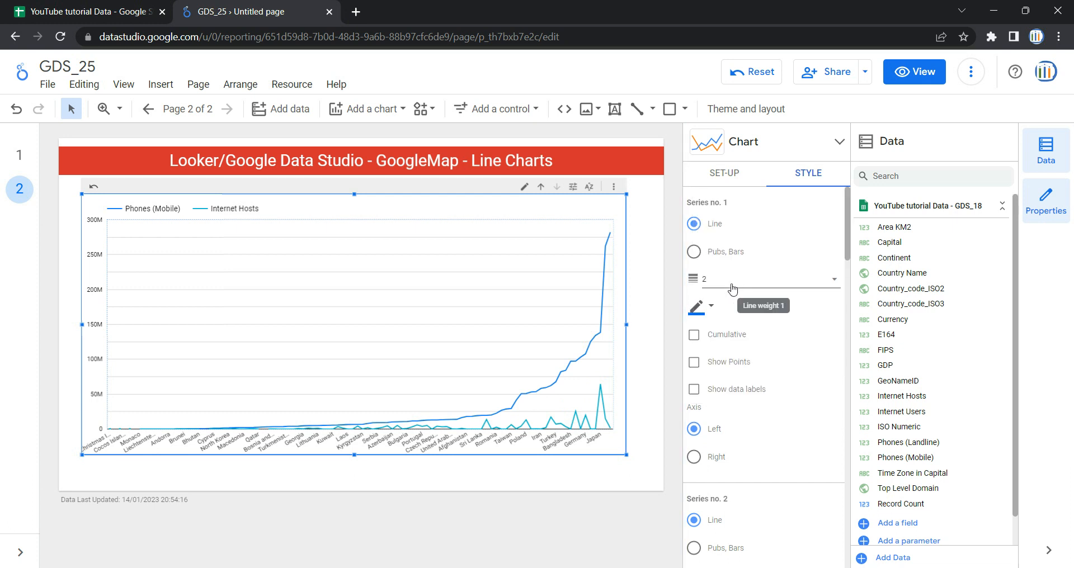
pyautogui.click(711, 307)
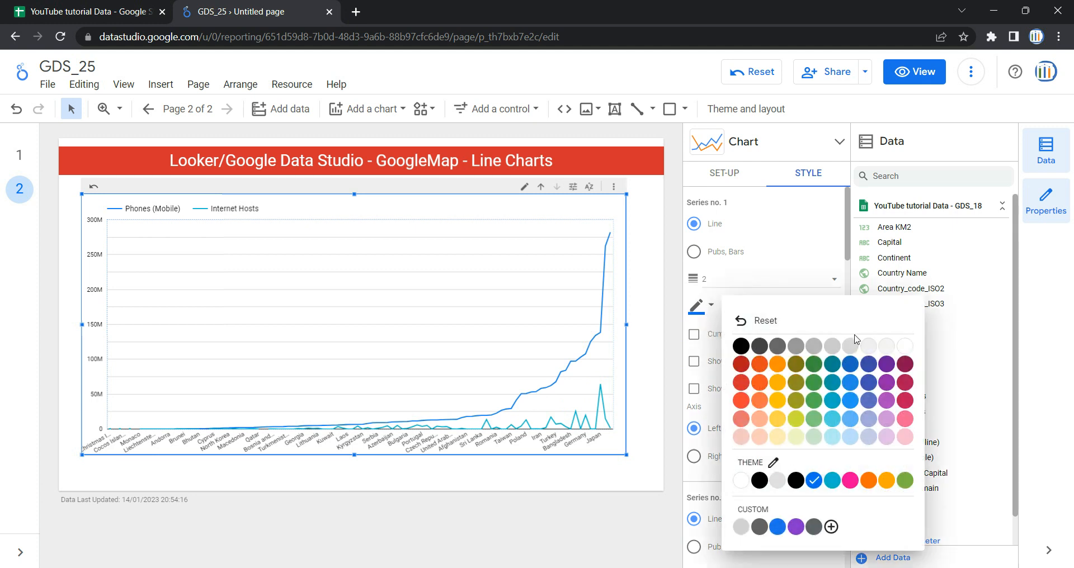
pyautogui.click(823, 279)
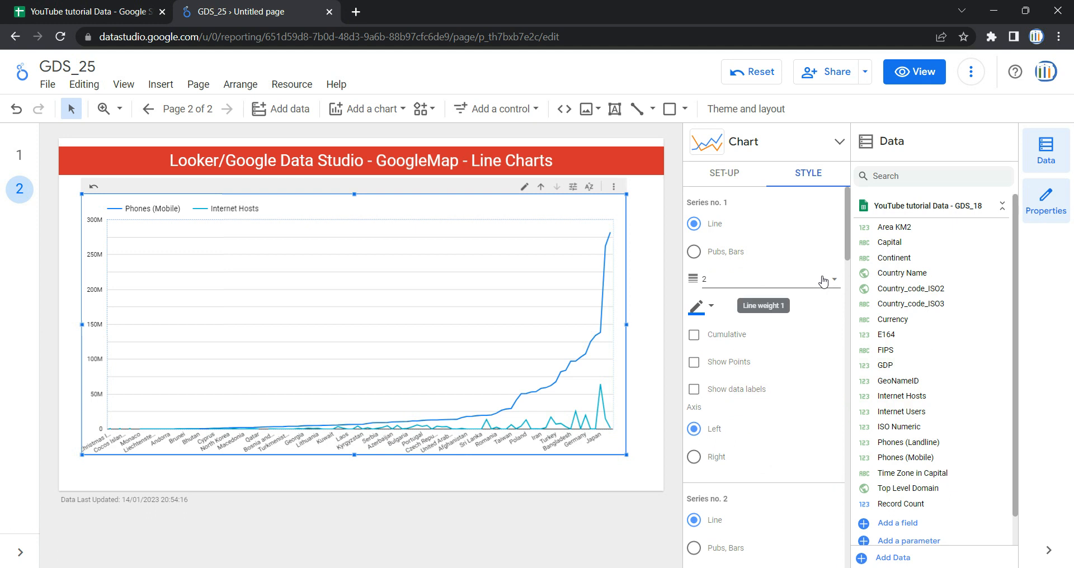
# Step: Turn Cumulative on and off for the Phones (Mobile) series, then enable Show Points
pyautogui.click(720, 342)
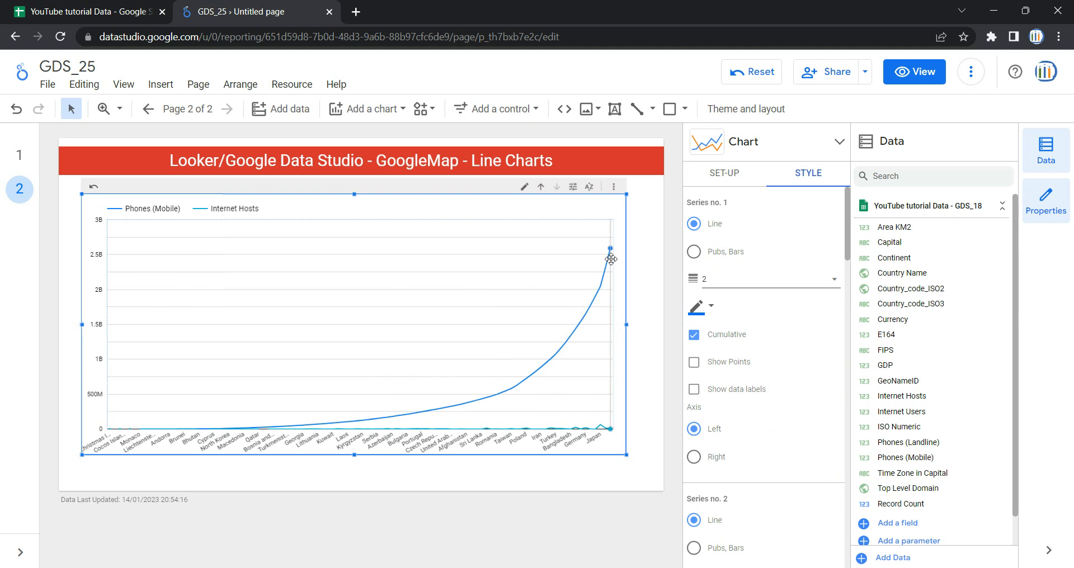
pyautogui.click(694, 337)
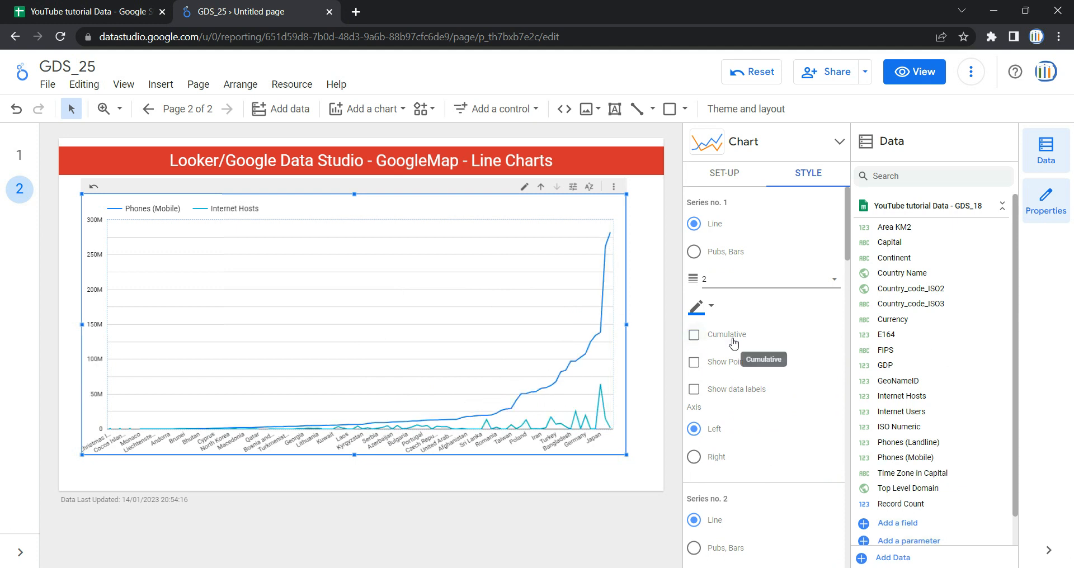
pyautogui.click(716, 364)
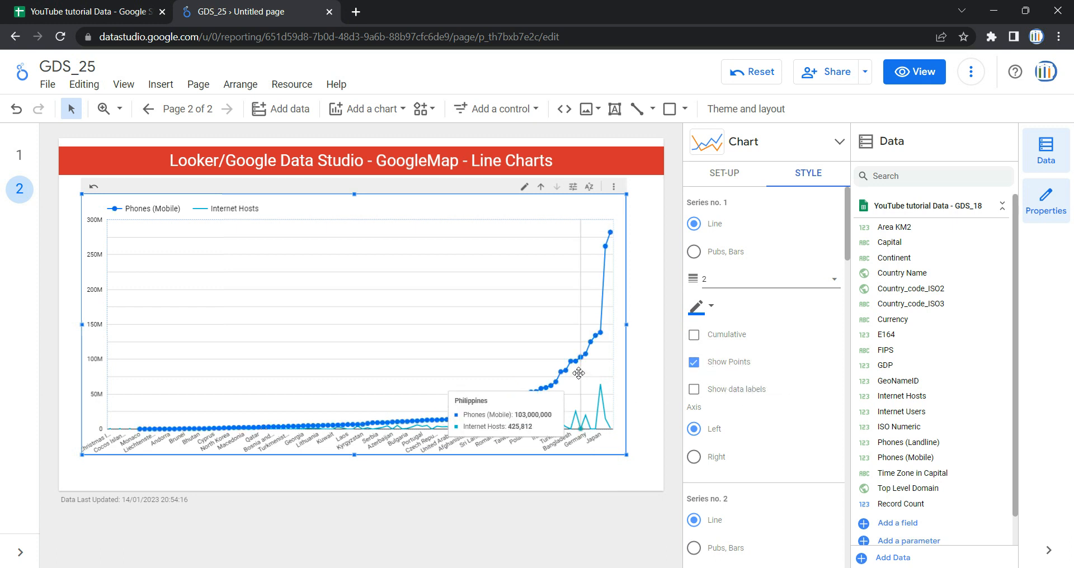
# Step: Preview the chart in view mode and return to edit mode
pyautogui.click(914, 71)
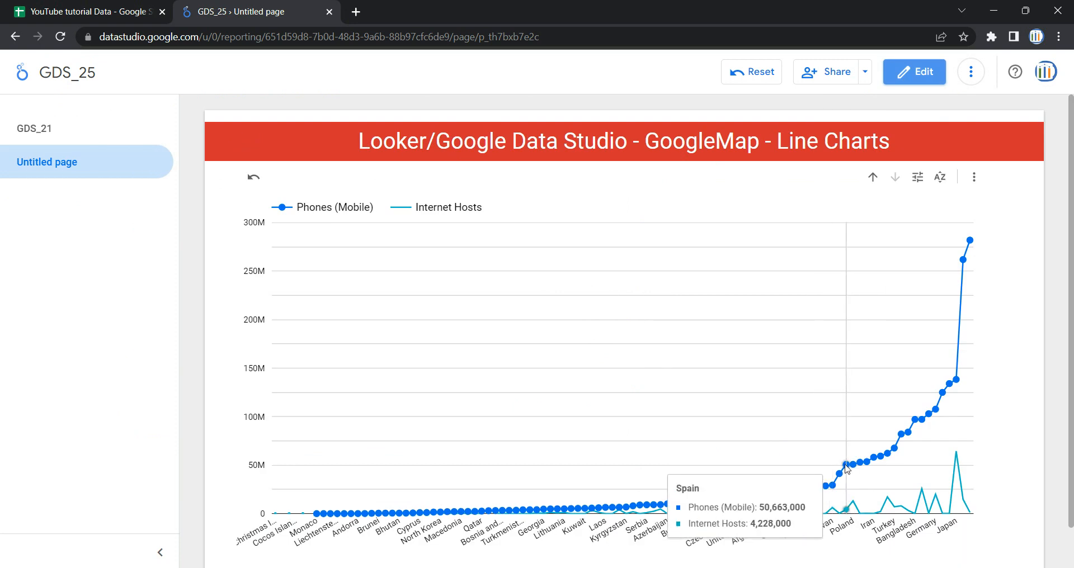
pyautogui.click(918, 78)
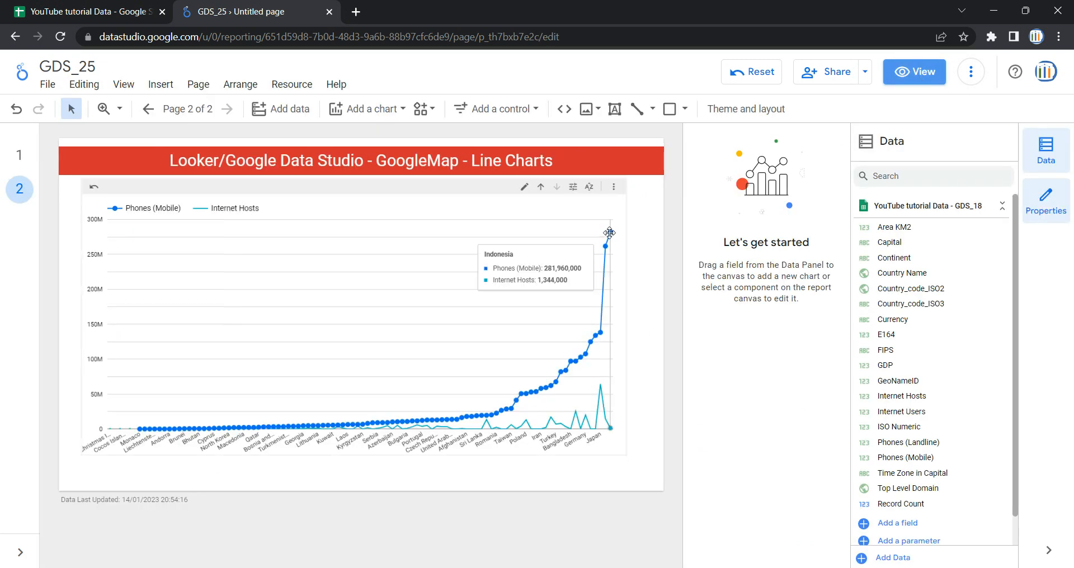
# Step: Turn off Show Points for the Phones (Mobile) series and toggle its data labels on and off
pyautogui.click(621, 218)
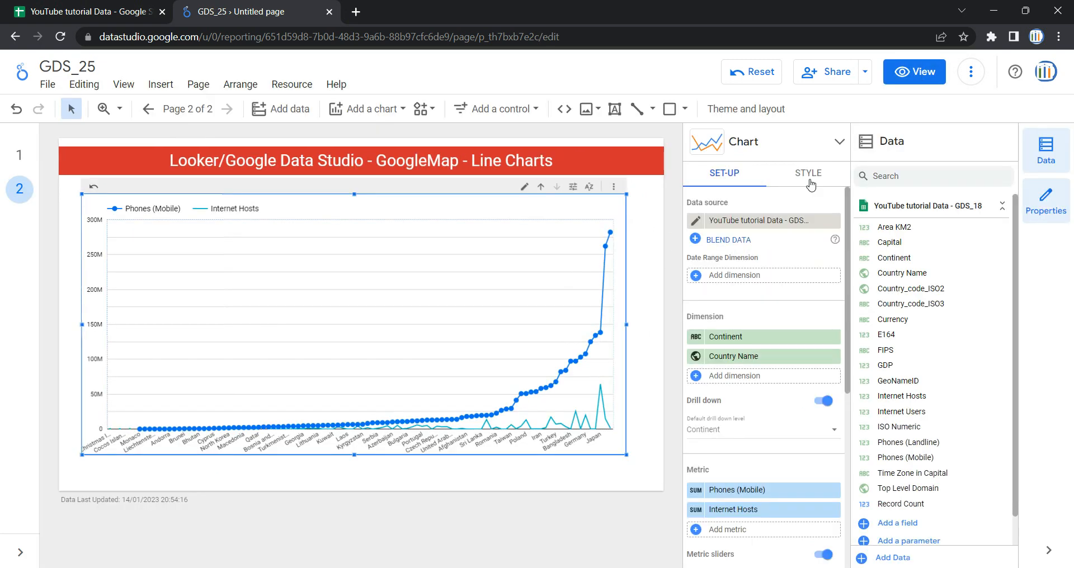
pyautogui.click(809, 182)
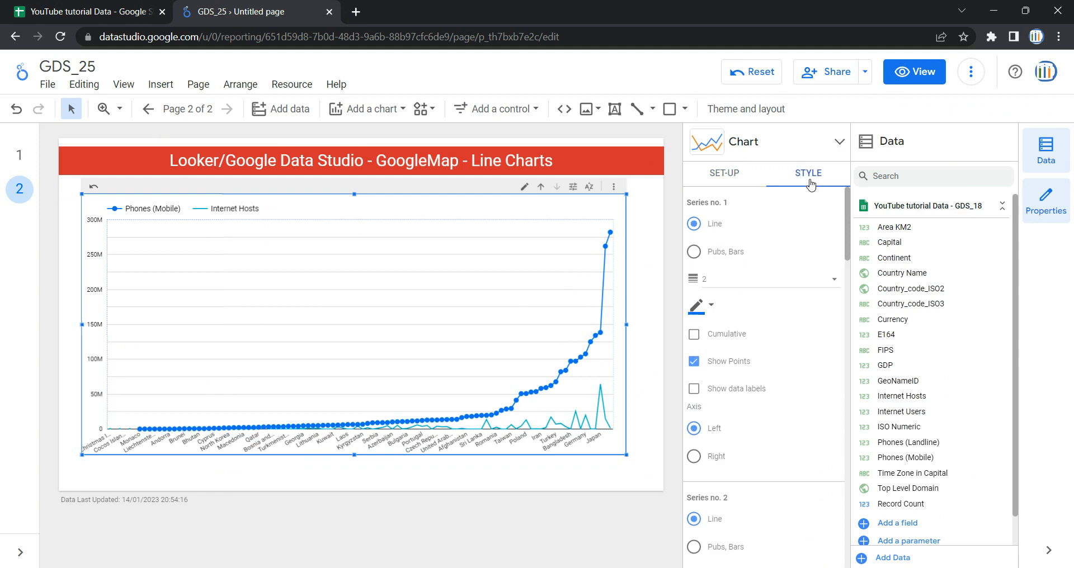
pyautogui.click(693, 364)
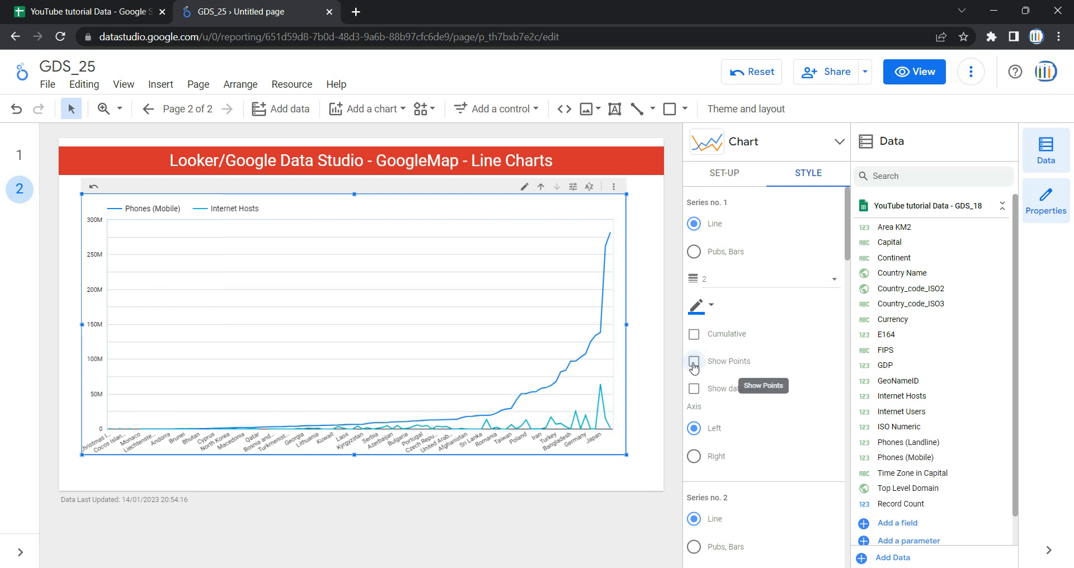
pyautogui.click(714, 394)
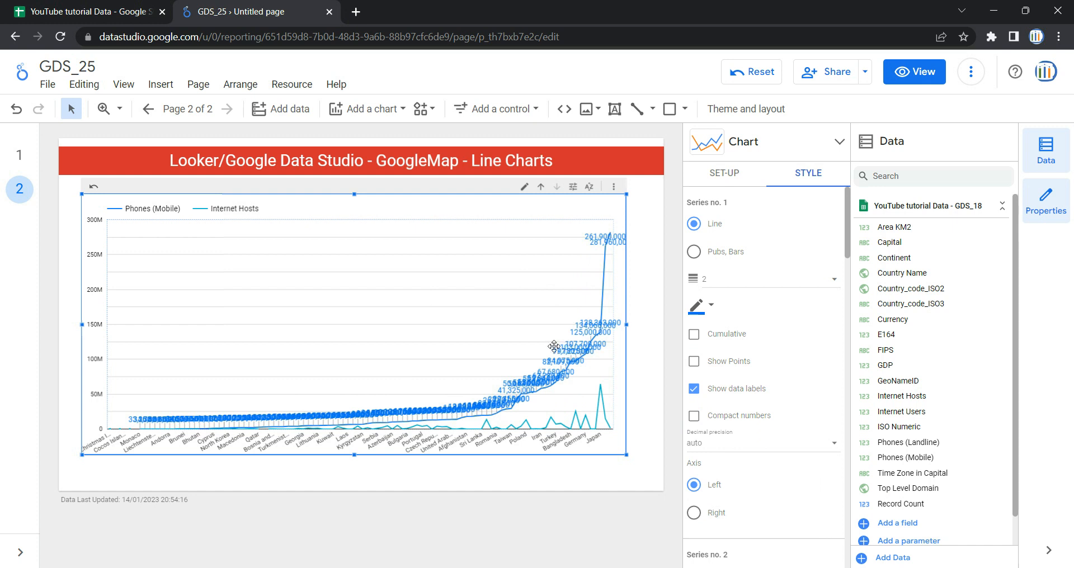
pyautogui.click(703, 394)
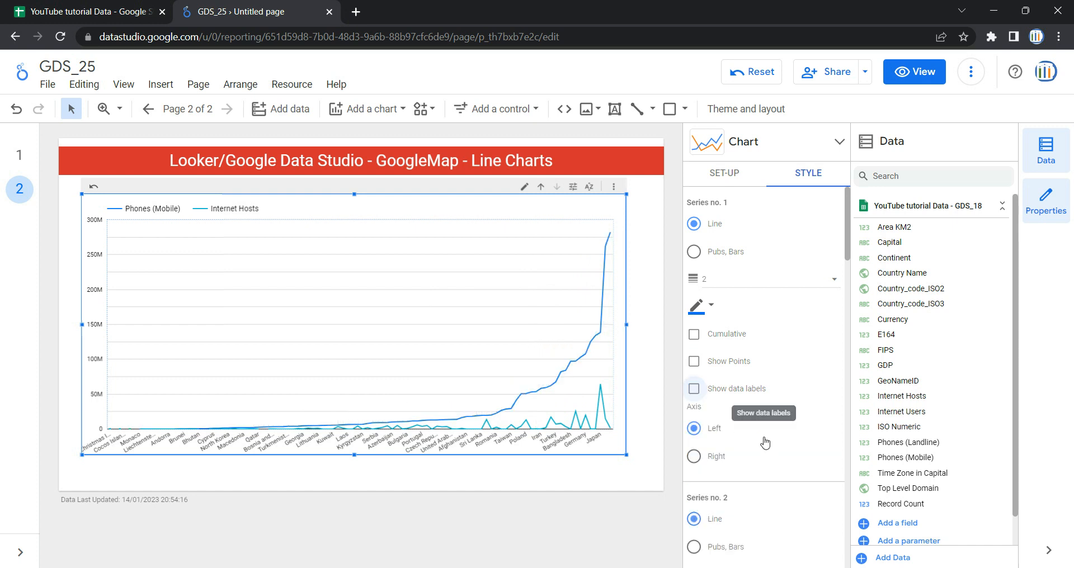
# Step: Move the Phones (Mobile) series to the right axis and back to the left axis
pyautogui.scroll(-3, 825, 448)
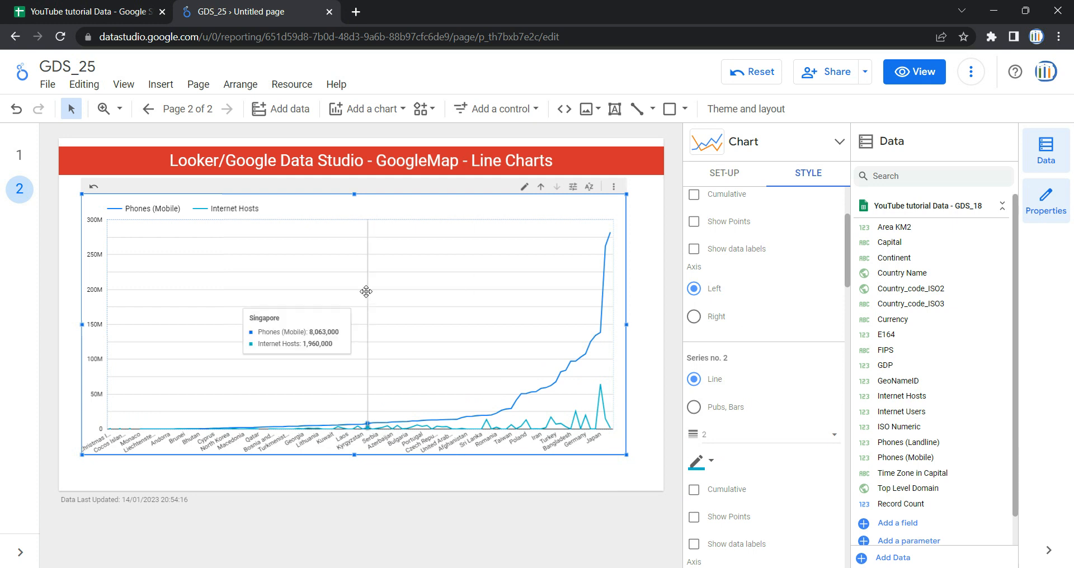
pyautogui.scroll(3, 733, 302)
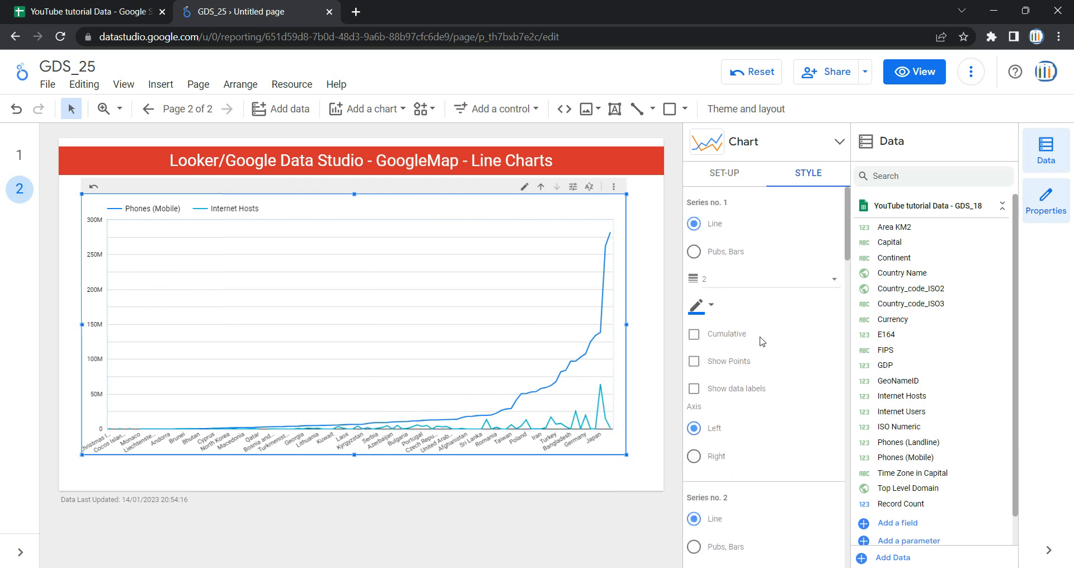
pyautogui.scroll(-1, 761, 342)
pyautogui.click(694, 387)
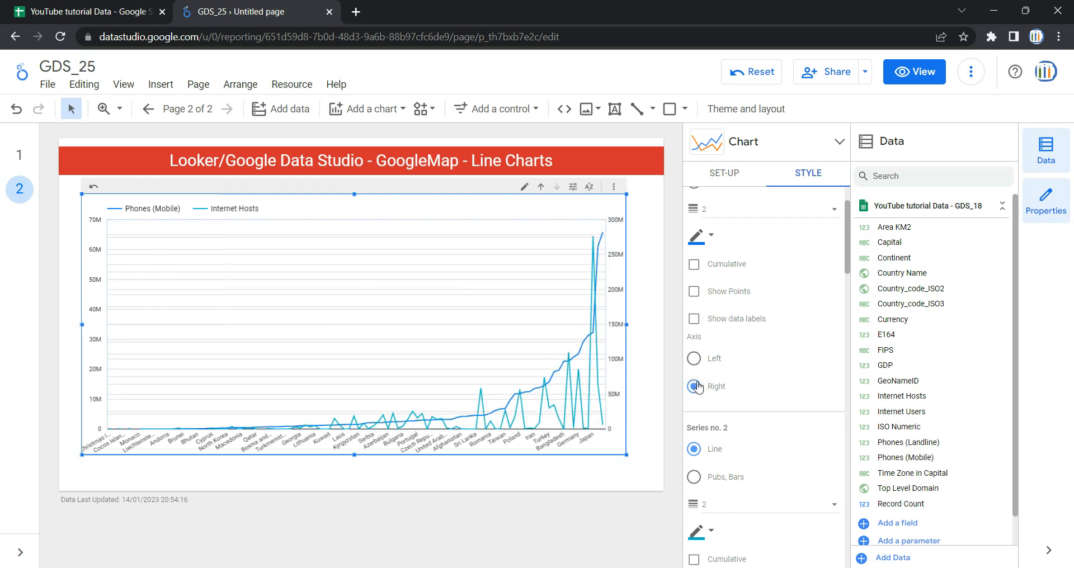
pyautogui.click(696, 363)
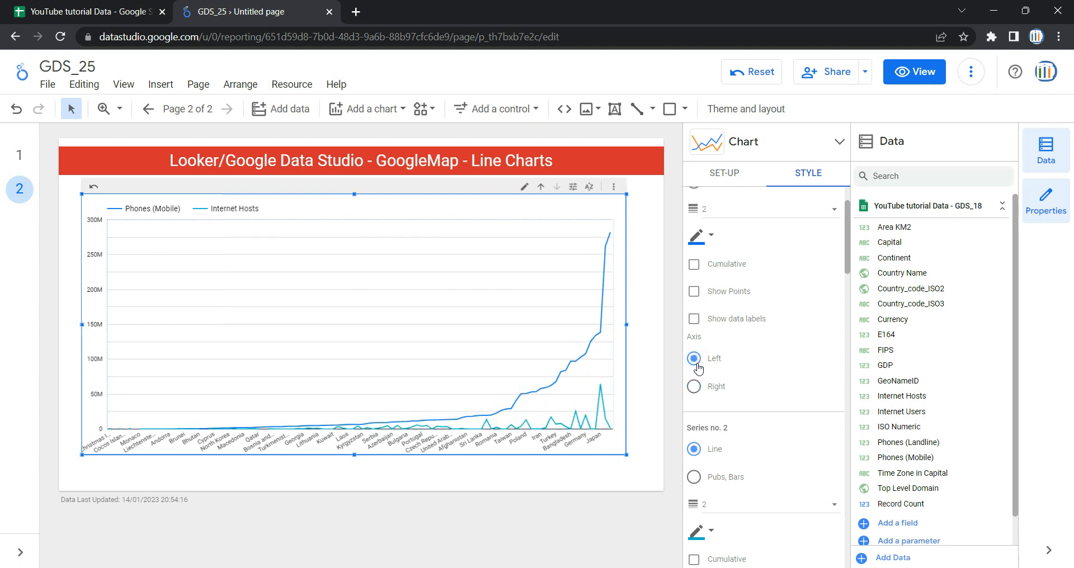
pyautogui.moveTo(563, 423)
pyautogui.scroll(-3, 708, 308)
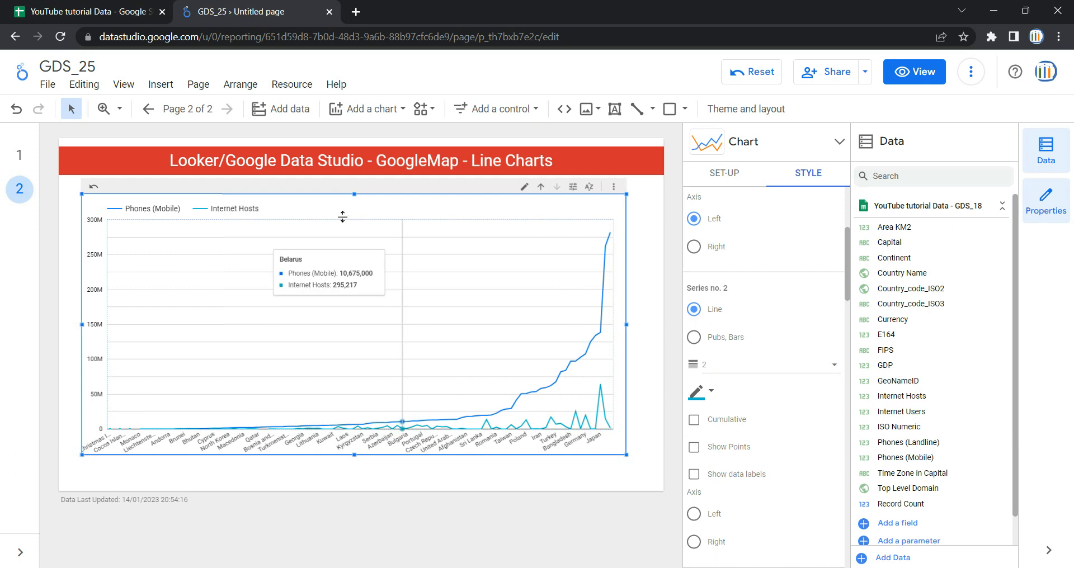
pyautogui.scroll(-5, 705, 319)
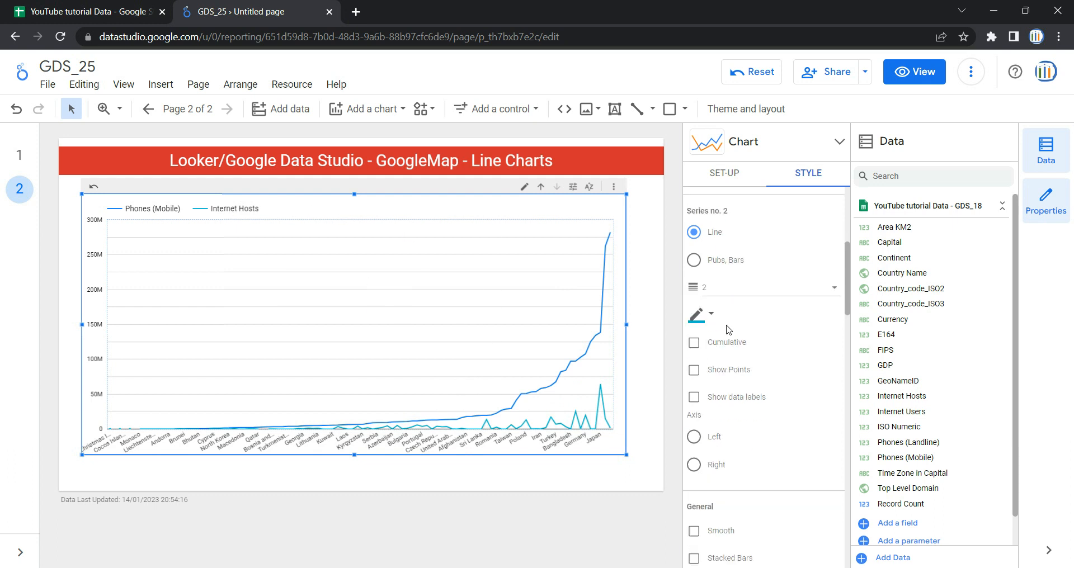
pyautogui.scroll(2, 729, 330)
pyautogui.scroll(-4, 729, 330)
pyautogui.scroll(2, 729, 330)
pyautogui.scroll(1, 729, 330)
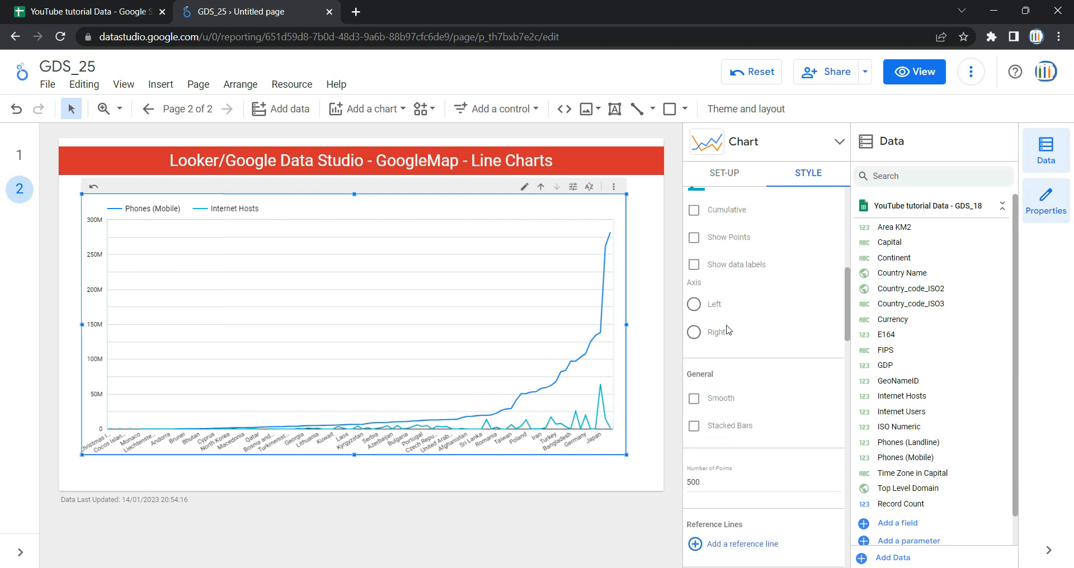
# Step: Move the Internet Hosts series to the right axis and colour its line red-orange
pyautogui.click(697, 332)
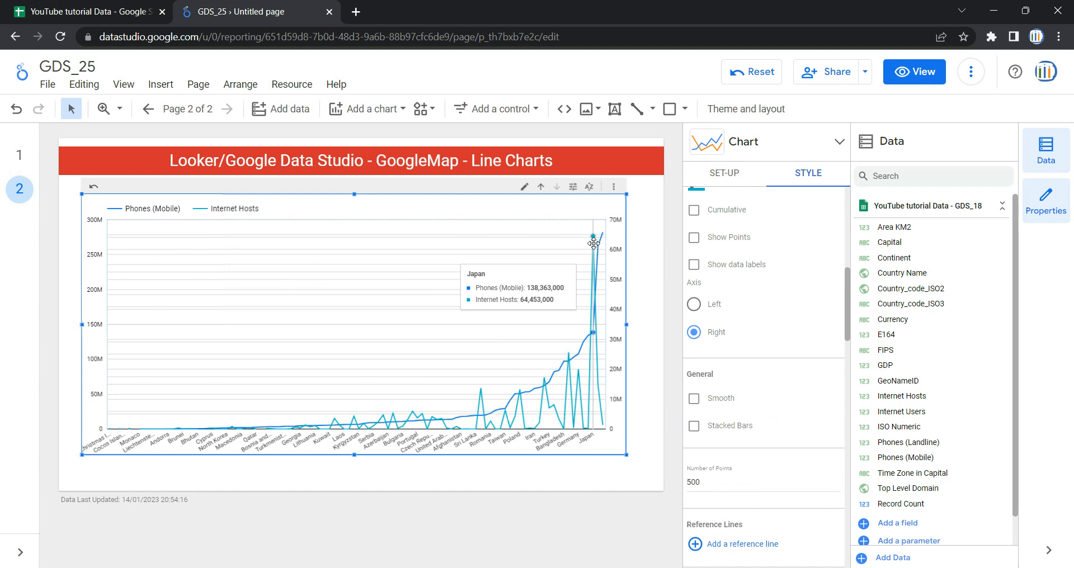
pyautogui.scroll(1, 804, 347)
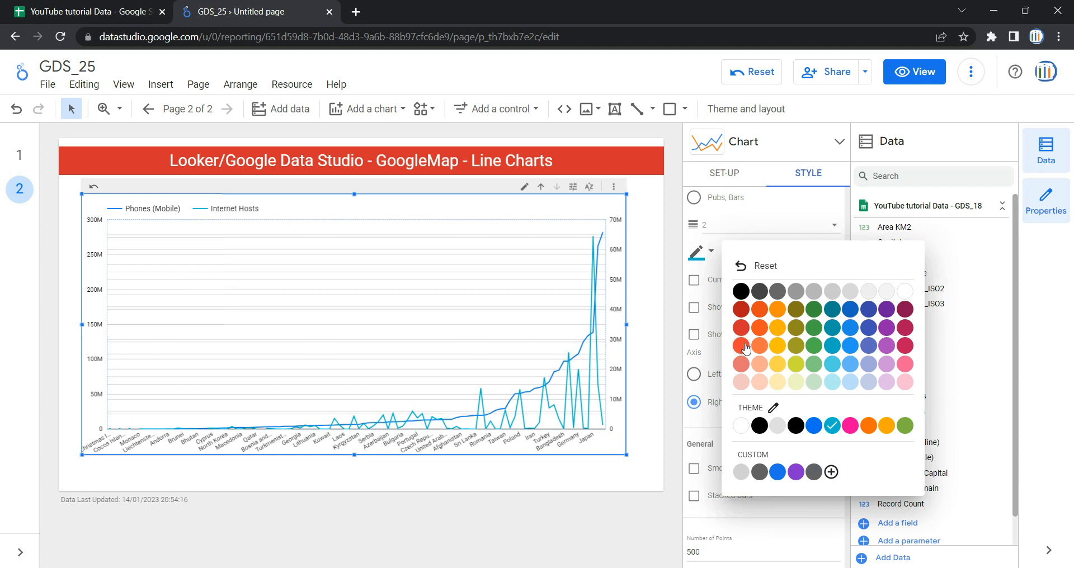
pyautogui.click(741, 346)
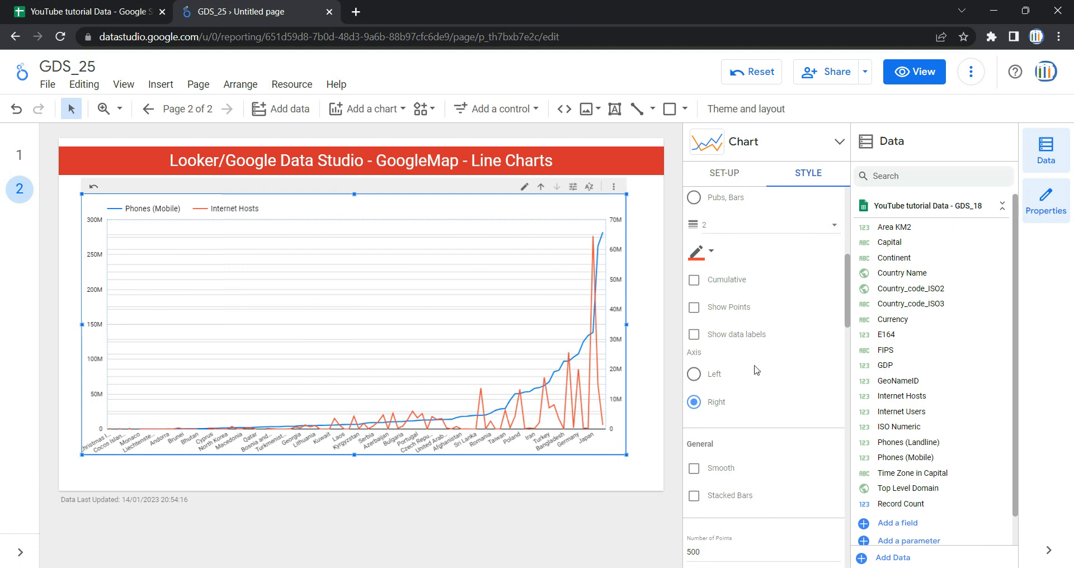
# Step: Turn on Smooth so the series lines are drawn as curves
pyautogui.scroll(-1, 753, 363)
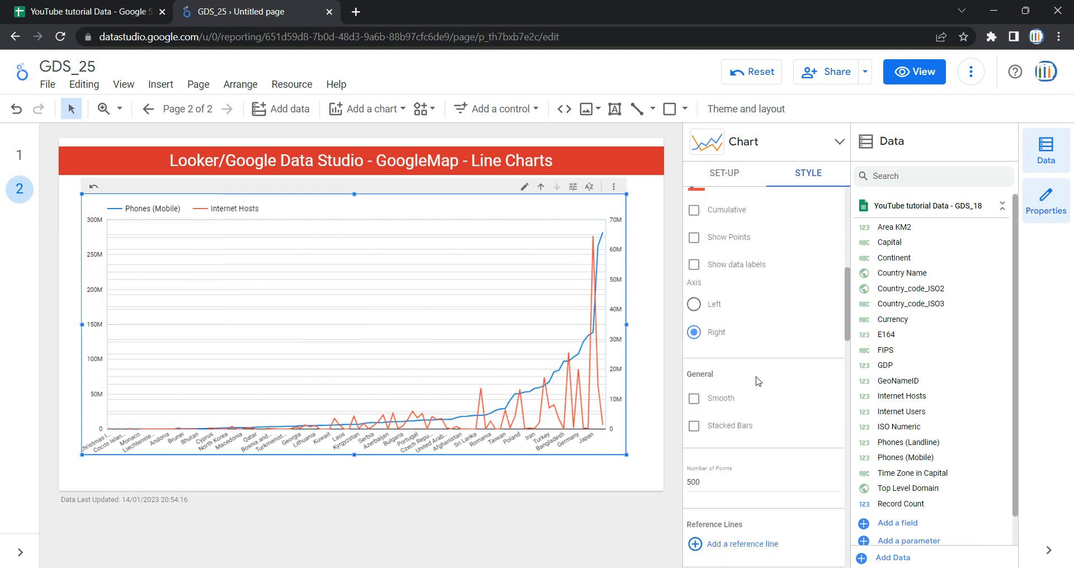
pyautogui.click(697, 400)
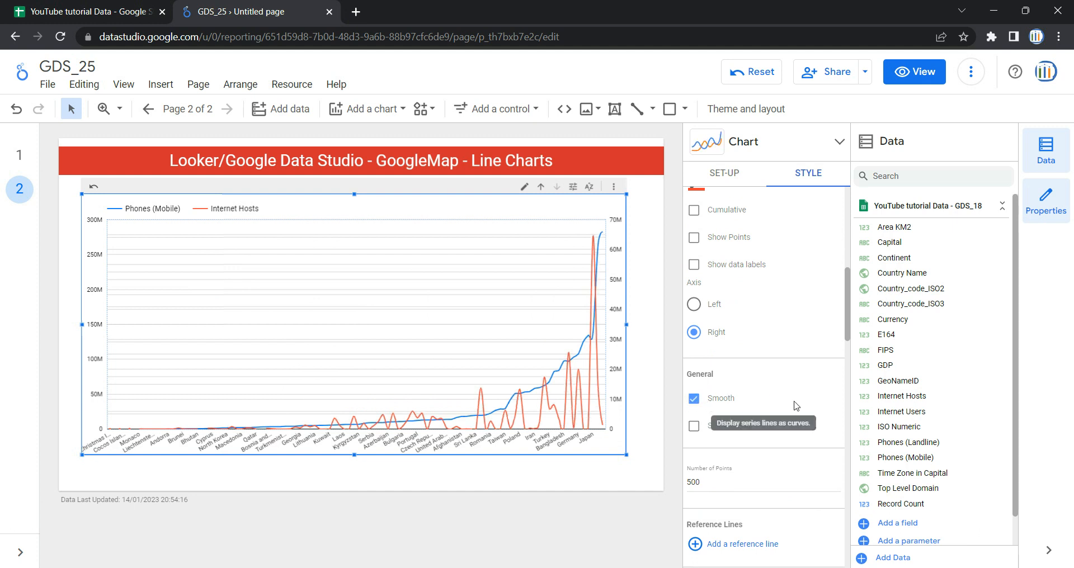
# Step: Add a reference line to the chart and remove it again
pyautogui.scroll(-2, 797, 407)
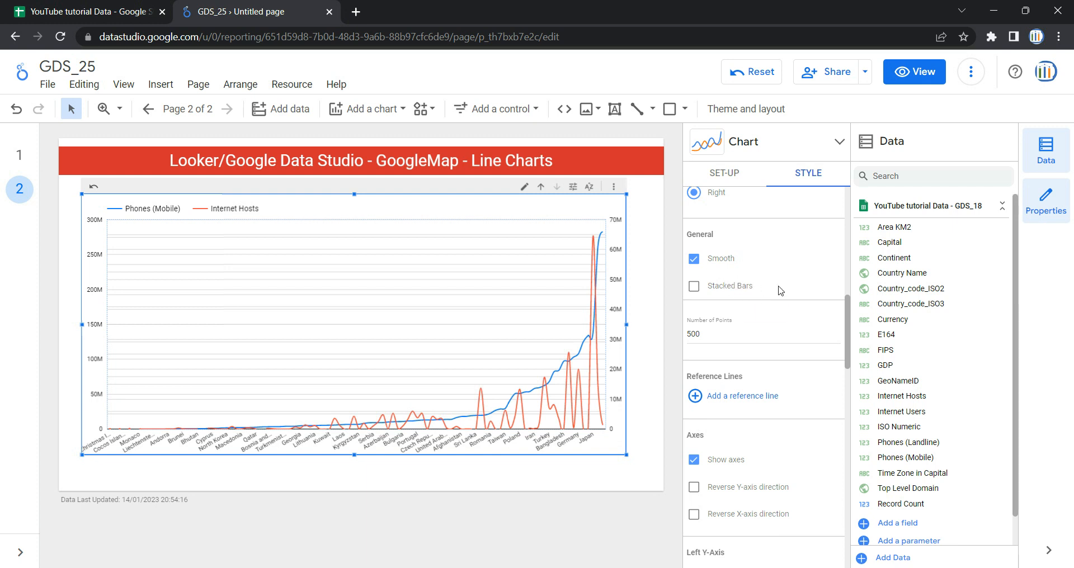
pyautogui.scroll(-1, 781, 290)
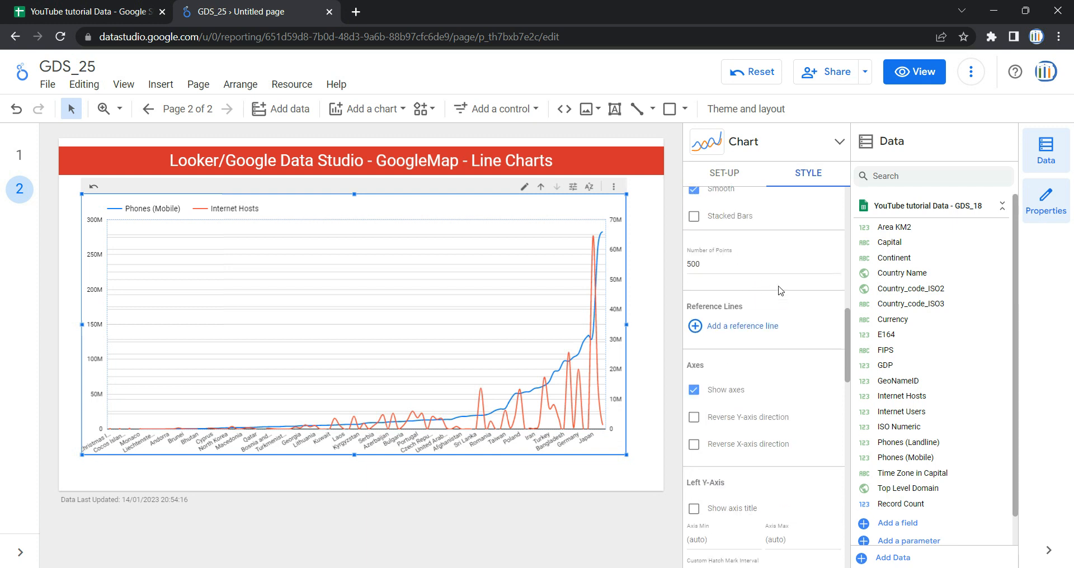
pyautogui.scroll(-1, 781, 291)
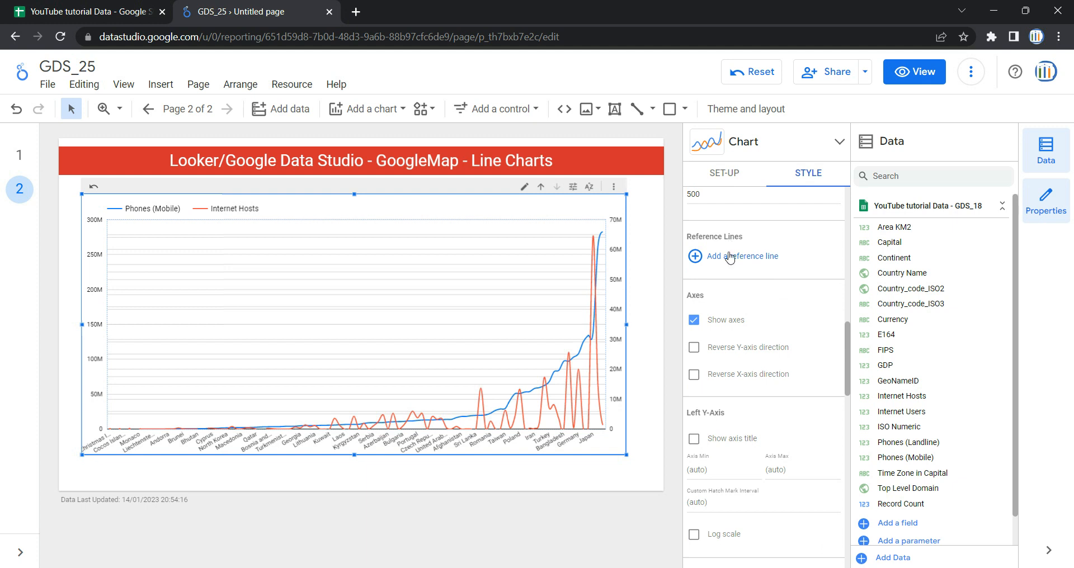
pyautogui.click(746, 258)
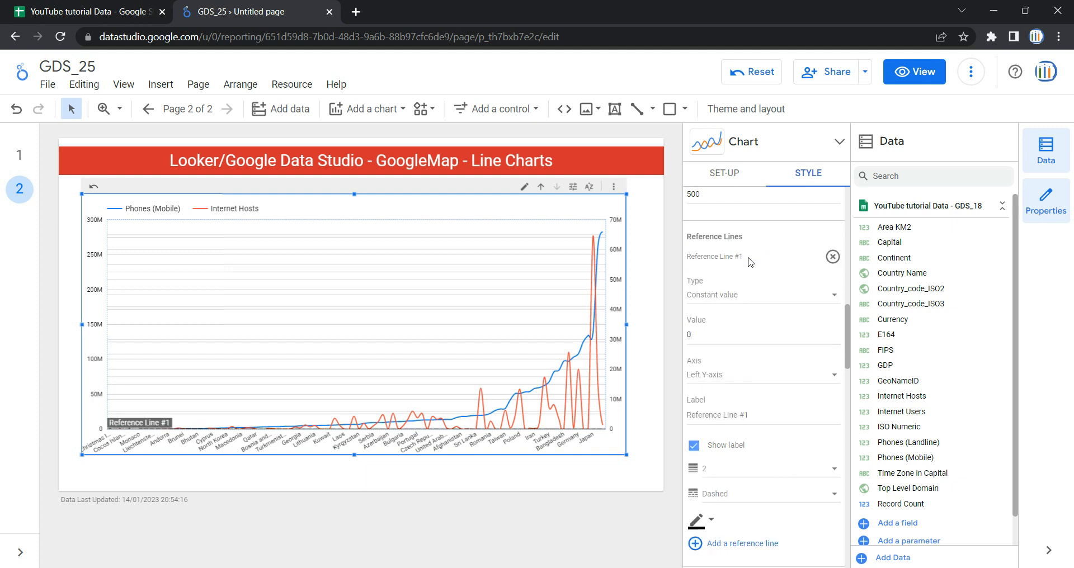
pyautogui.click(833, 257)
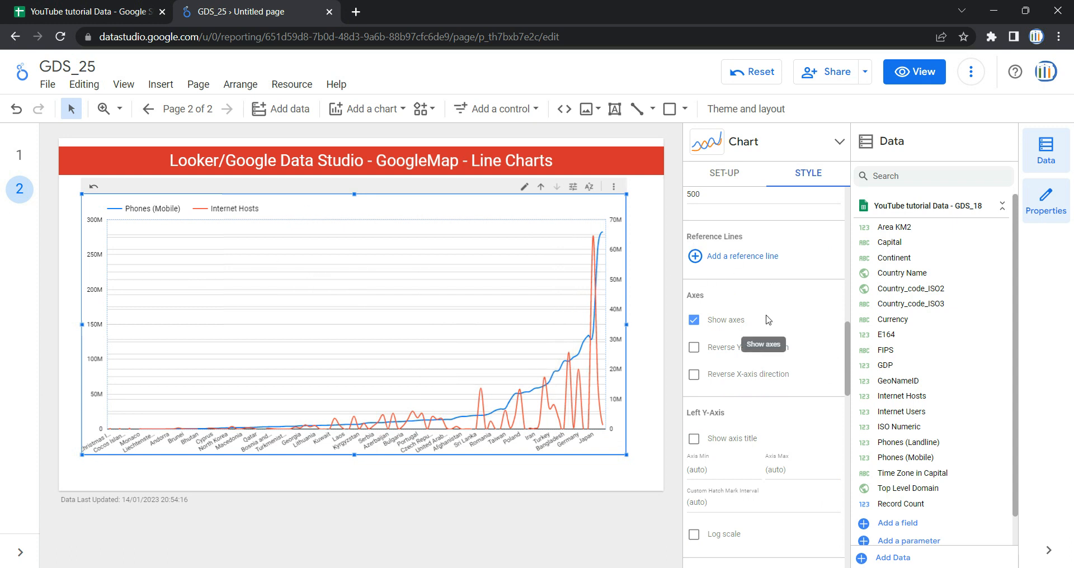
# Step: Hide the chart axes and show them again
pyautogui.scroll(-1, 767, 320)
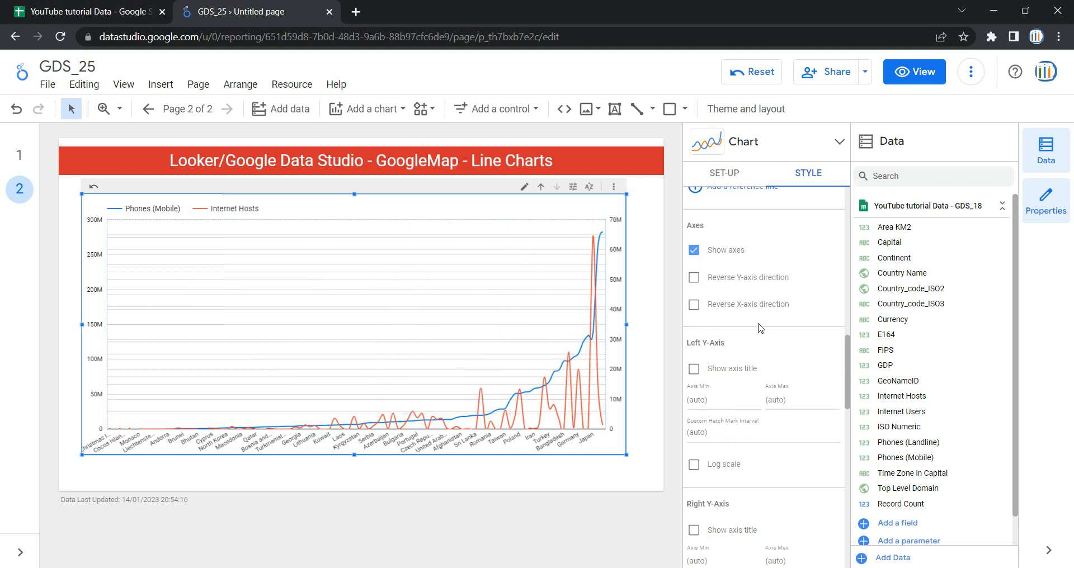
pyautogui.click(695, 252)
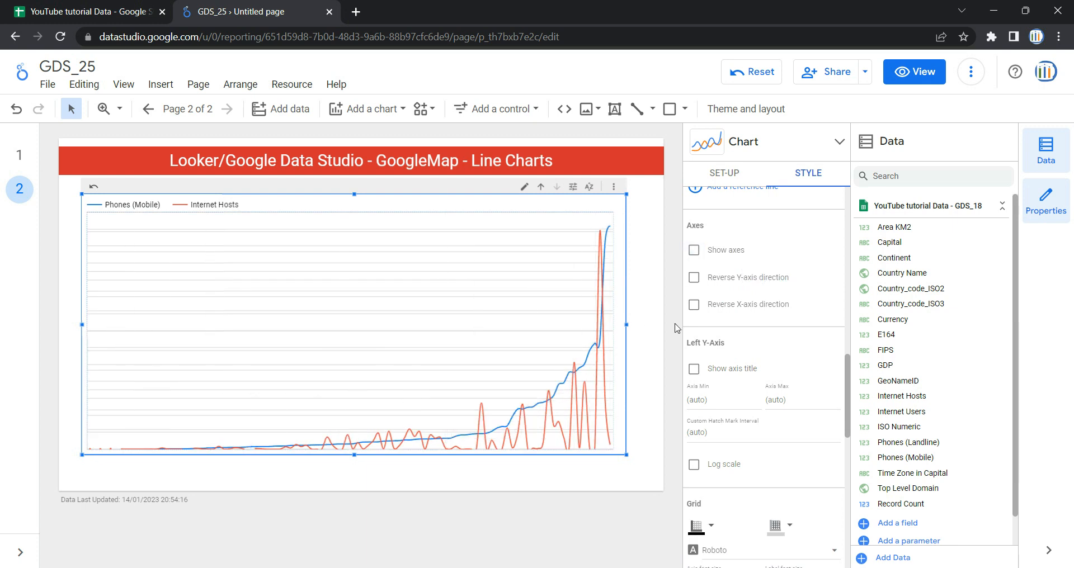
pyautogui.click(693, 251)
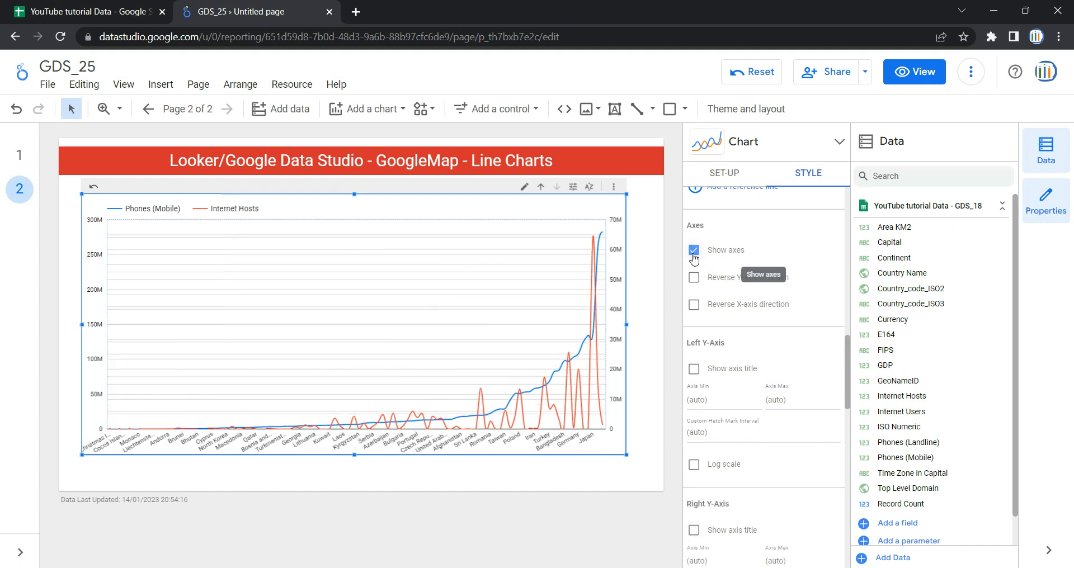
# Step: Turn Reverse Y-axis direction on and off, then Reverse X-axis direction on and off
pyautogui.click(715, 283)
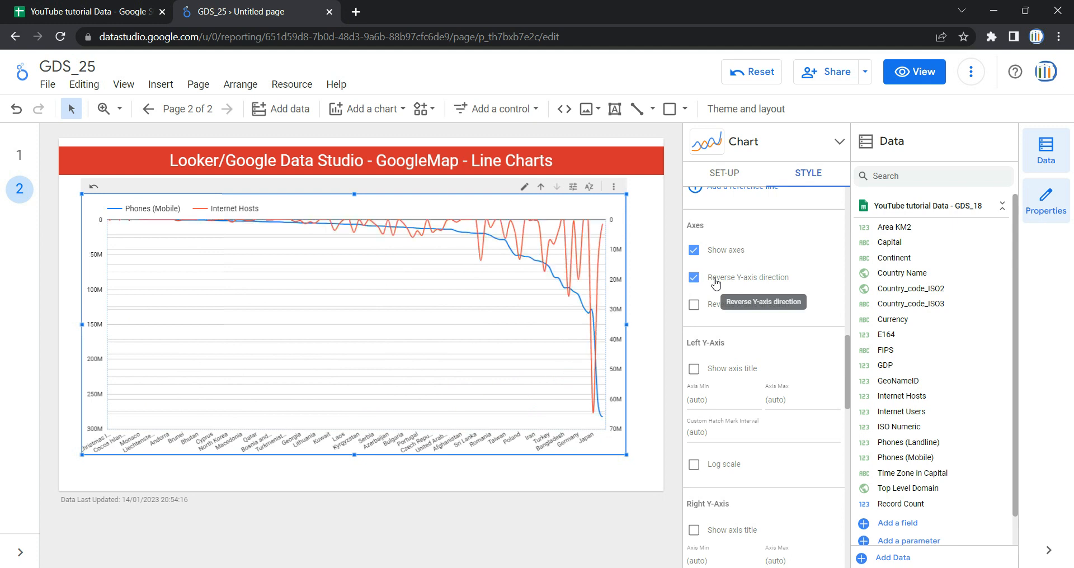
pyautogui.click(716, 283)
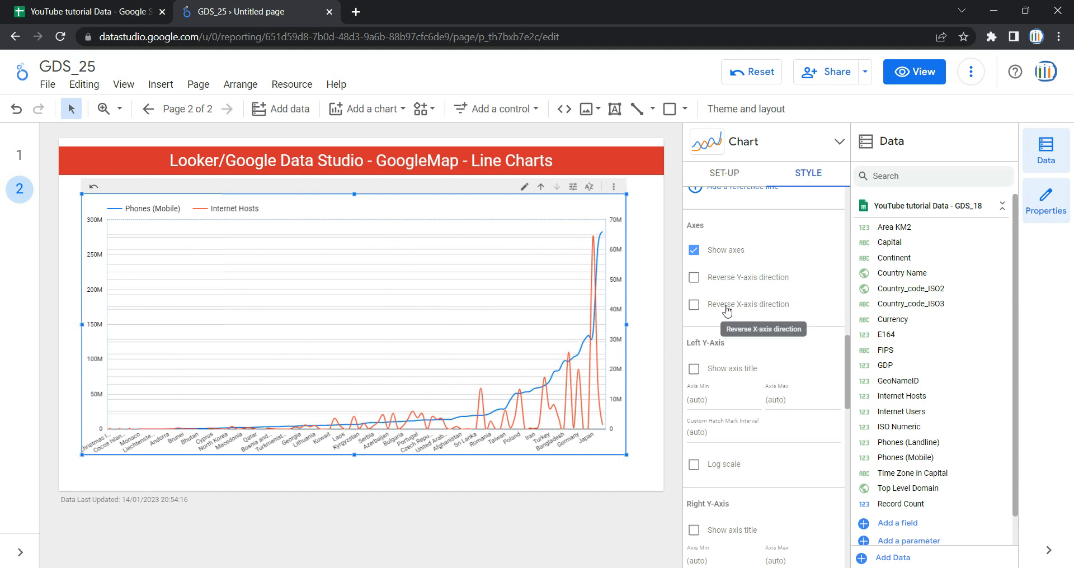
pyautogui.click(727, 311)
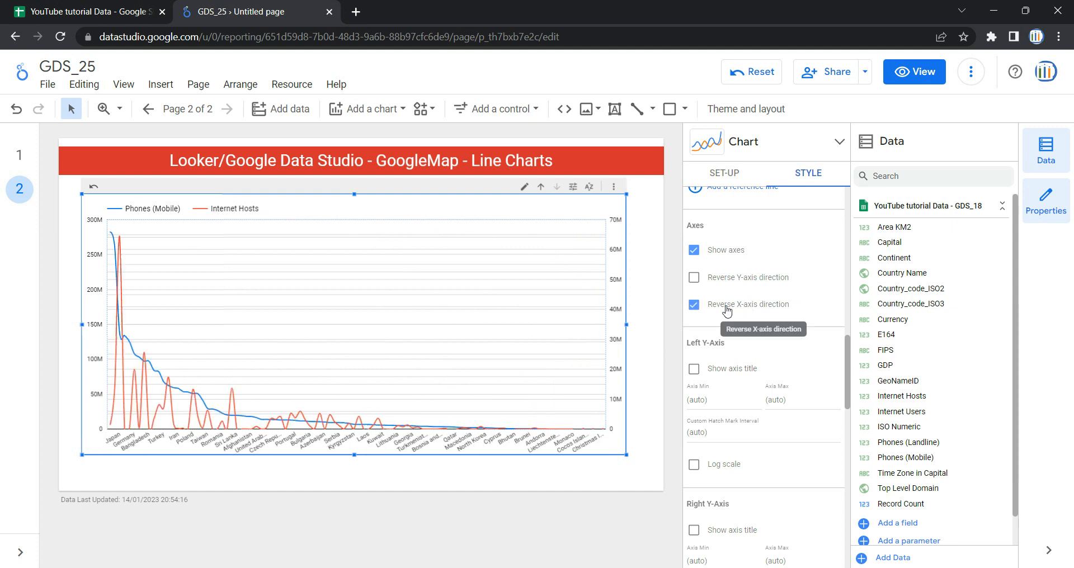
pyautogui.click(726, 311)
# Step: Show the left Y-axis title and switch the left Y-axis to a log scale
pyautogui.scroll(-1, 730, 302)
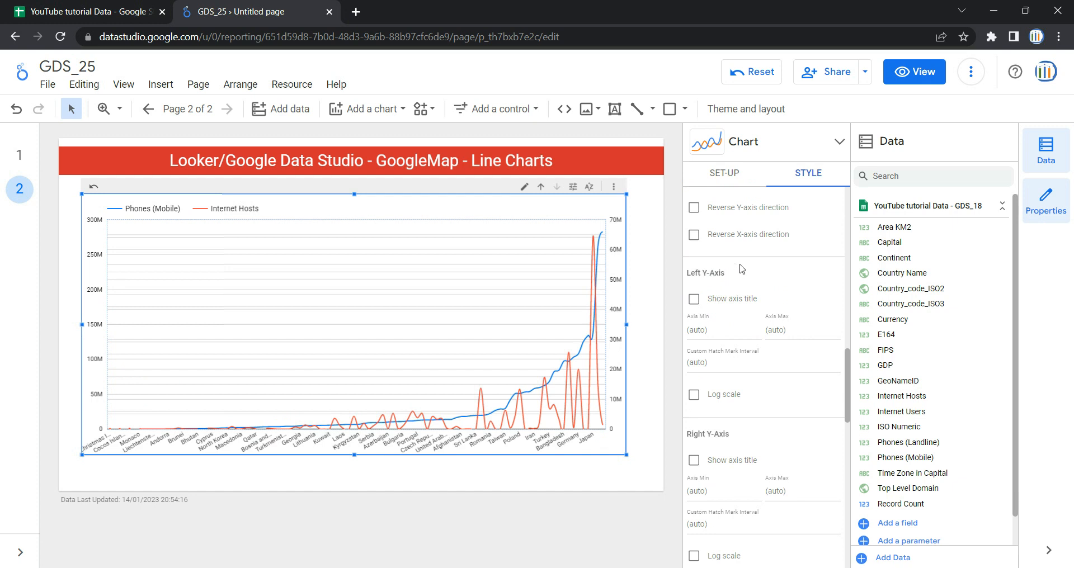
pyautogui.click(694, 299)
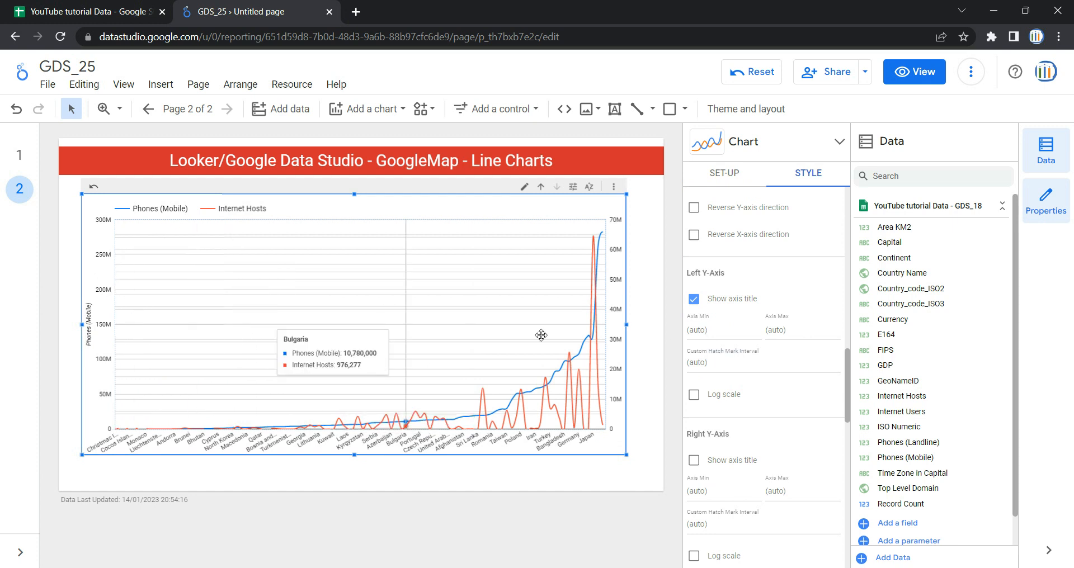
pyautogui.scroll(-1, 727, 285)
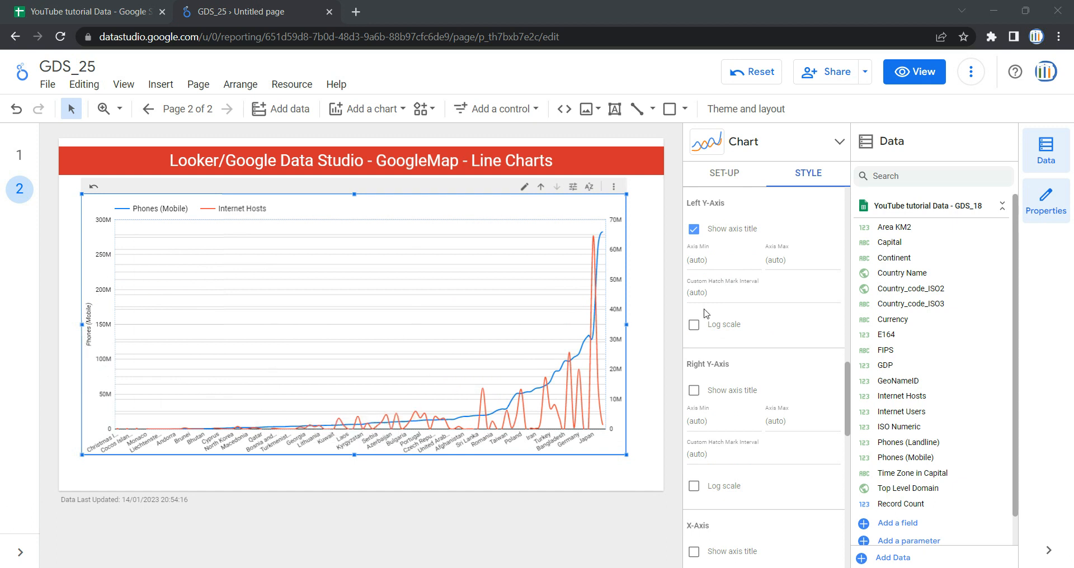
pyautogui.click(718, 297)
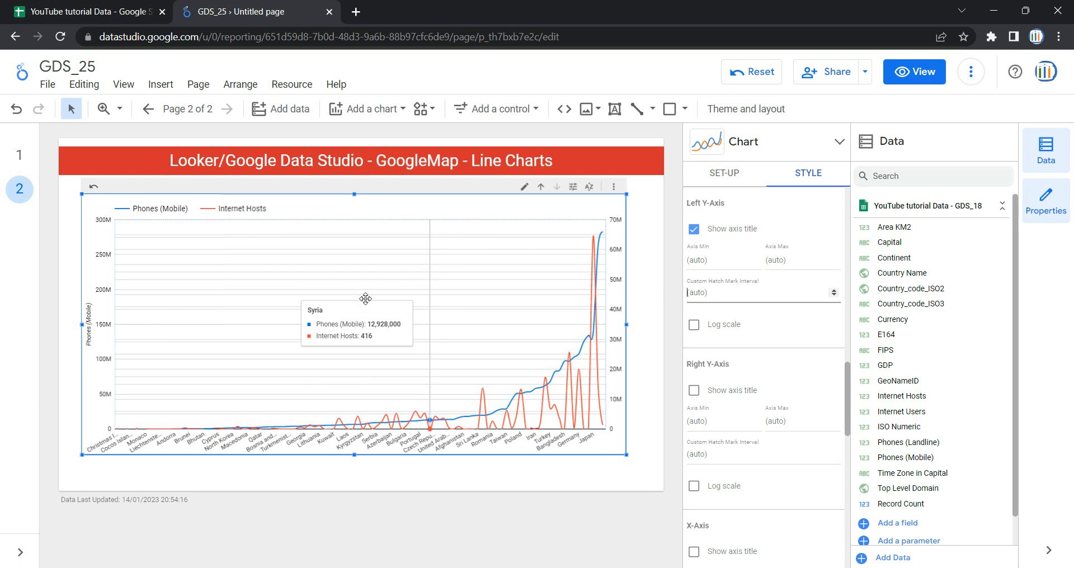
pyautogui.click(694, 326)
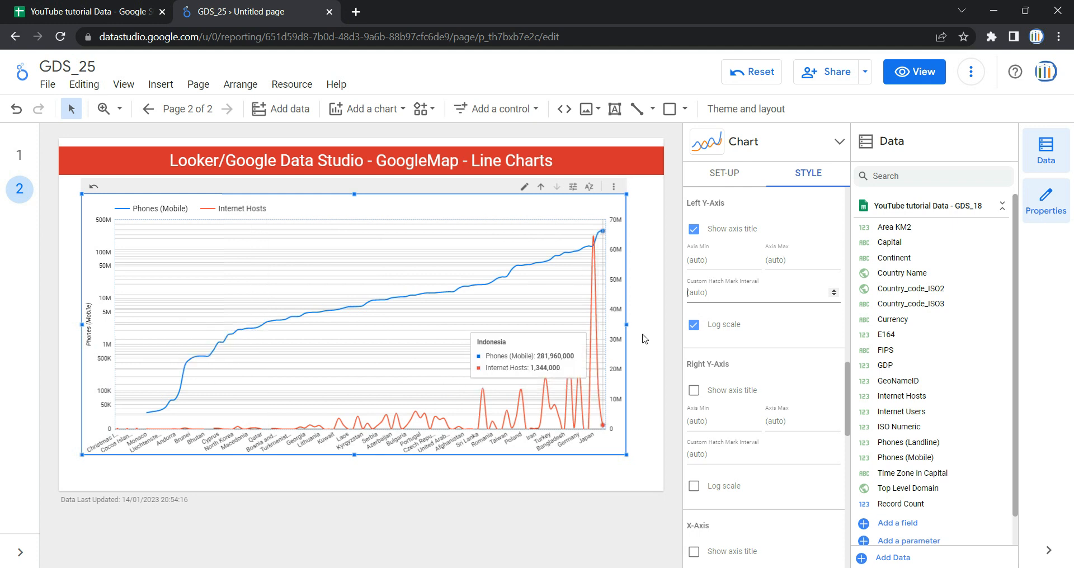
# Step: Apply a log scale to the right Y-axis and show its axis title
pyautogui.scroll(-2, 728, 302)
pyautogui.scroll(-1, 714, 347)
pyautogui.click(711, 352)
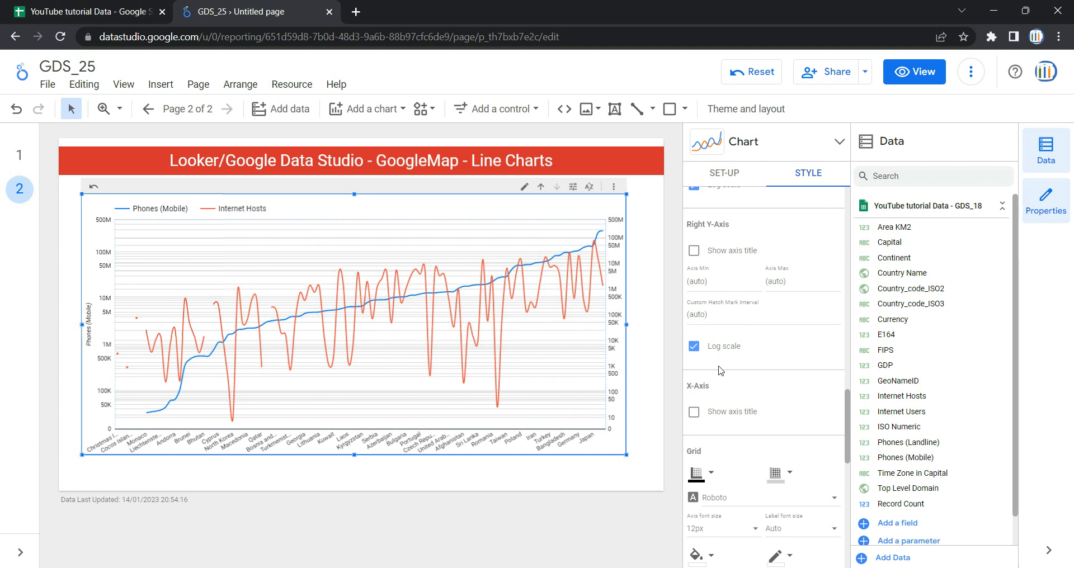
pyautogui.scroll(2, 726, 297)
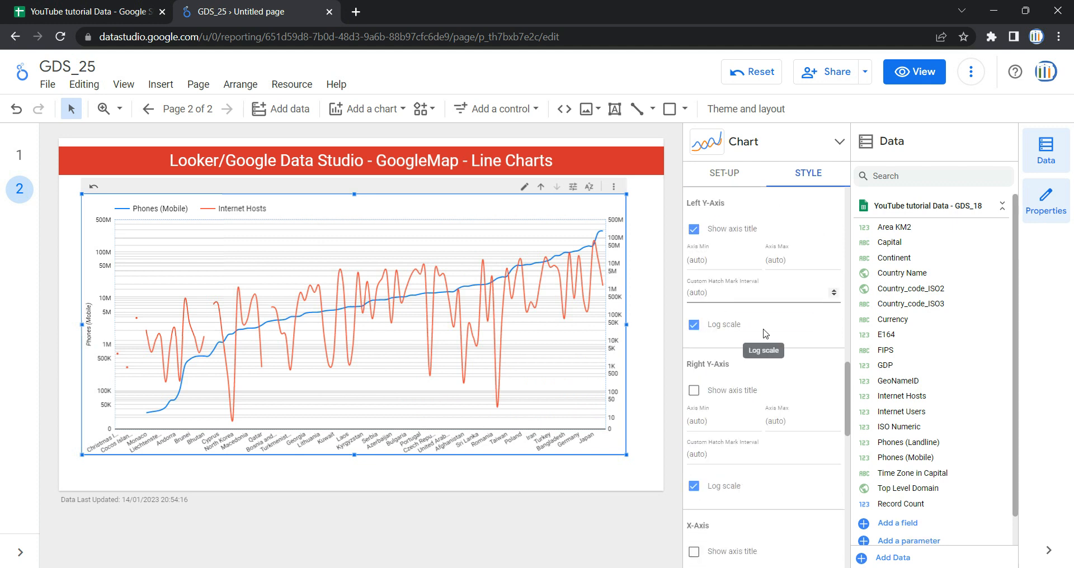
pyautogui.scroll(-1, 765, 334)
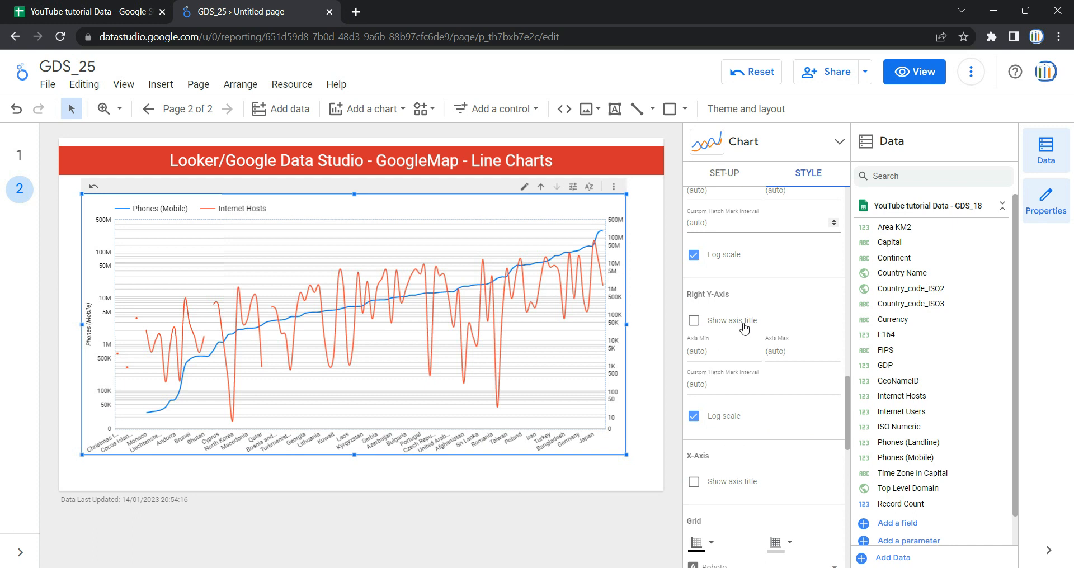
pyautogui.click(696, 321)
pyautogui.click(695, 321)
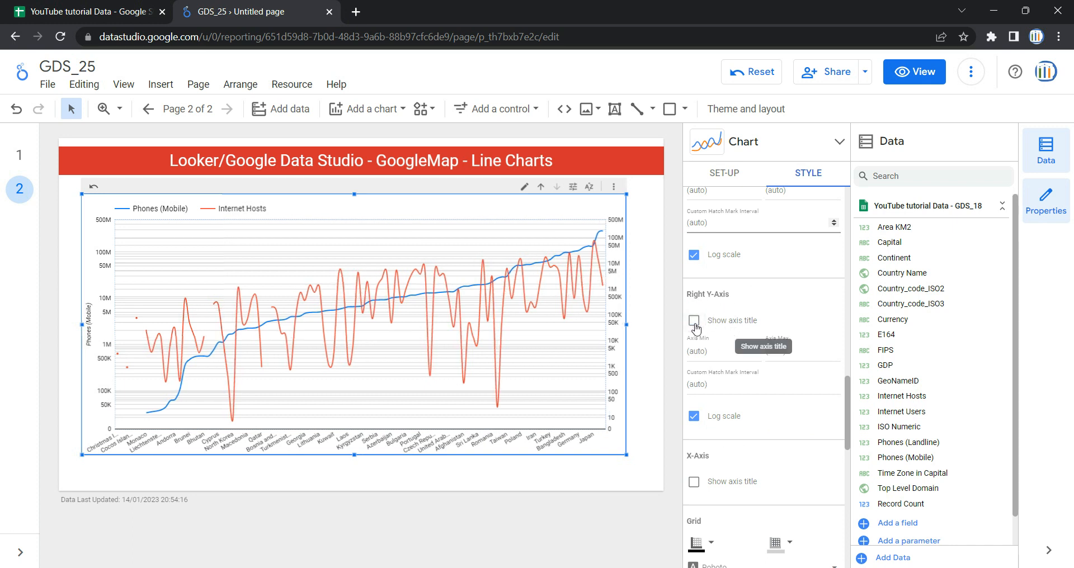
pyautogui.click(723, 330)
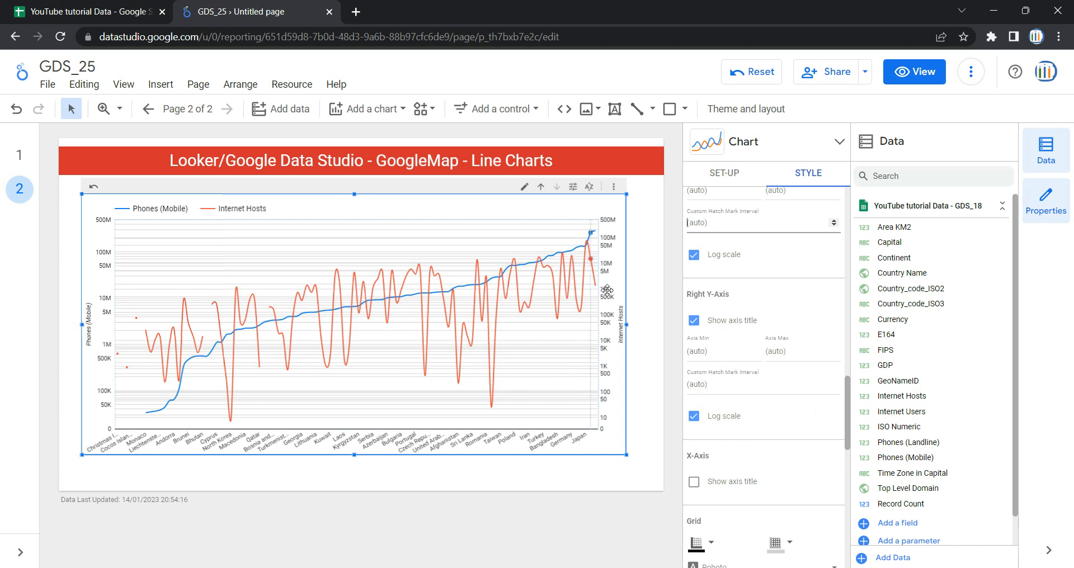
# Step: Make the chart grid colour transparent
pyautogui.scroll(-3, 733, 388)
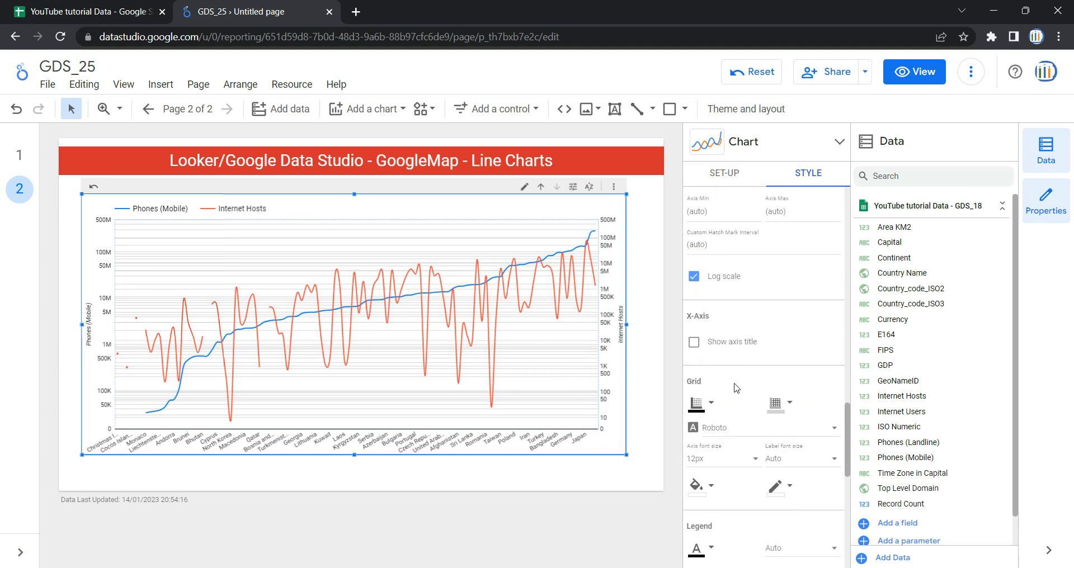
pyautogui.scroll(-2, 736, 389)
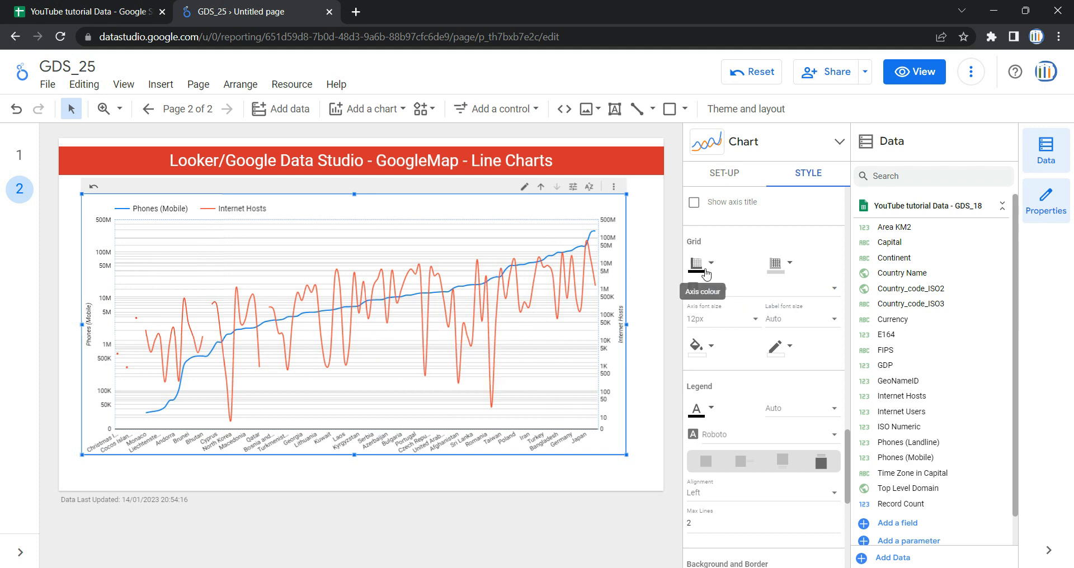
pyautogui.click(786, 272)
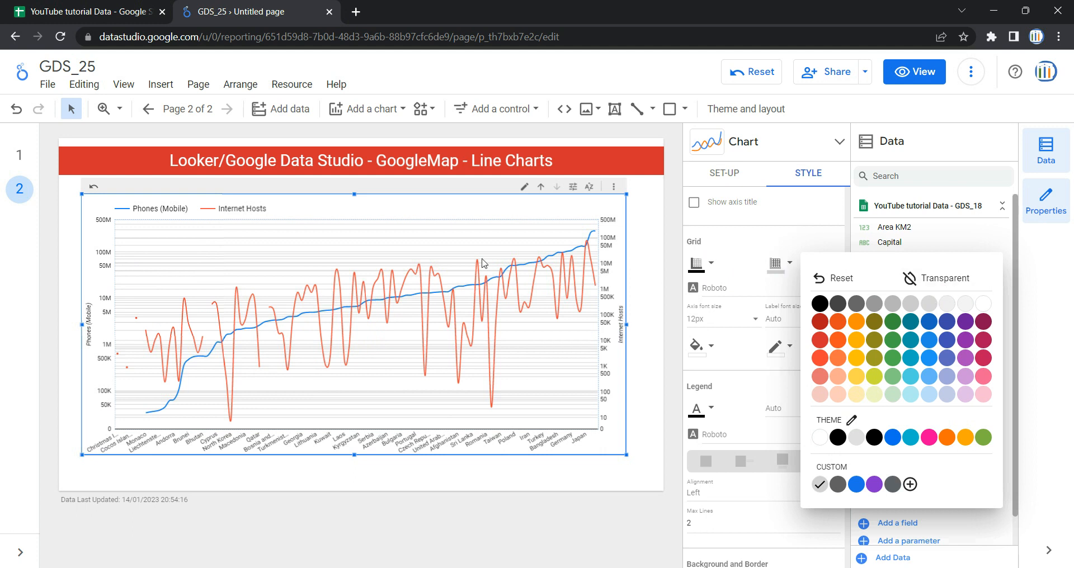
pyautogui.click(966, 280)
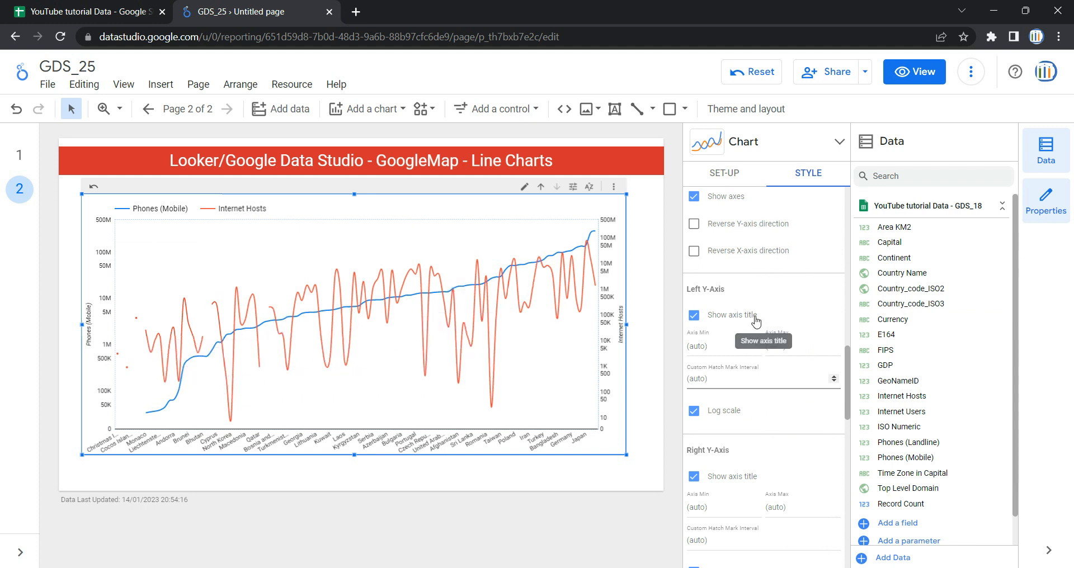
# Step: Set the axis font family to Quicksand
pyautogui.scroll(-4, 756, 321)
pyautogui.scroll(-1, 756, 320)
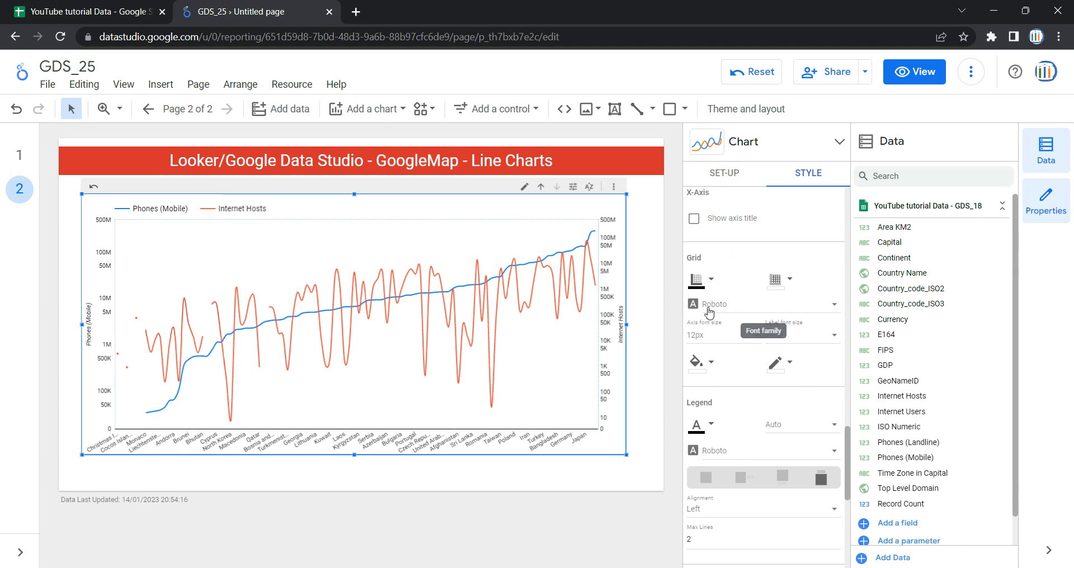
pyautogui.click(756, 311)
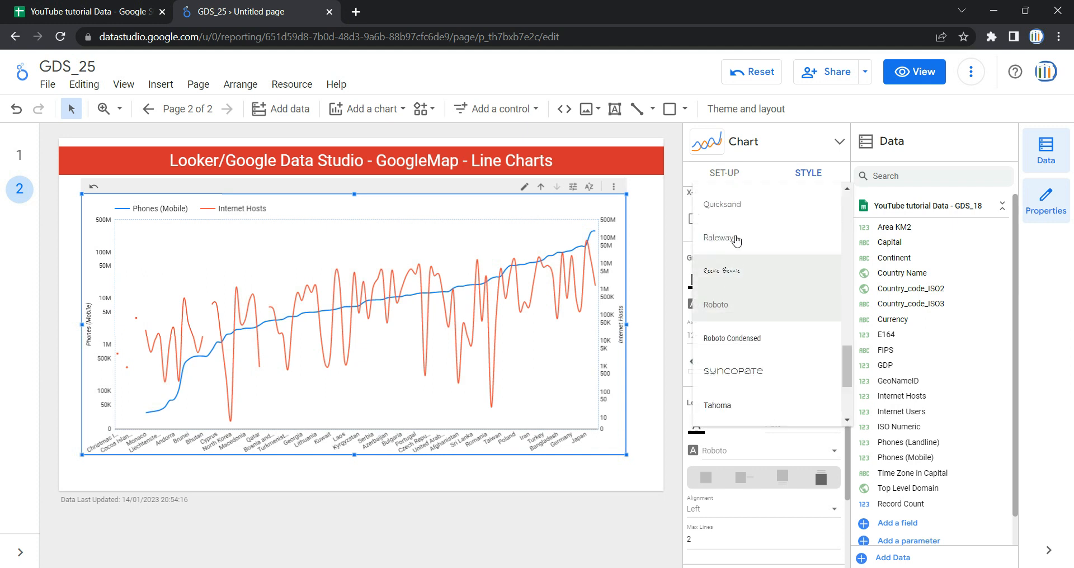
pyautogui.click(744, 208)
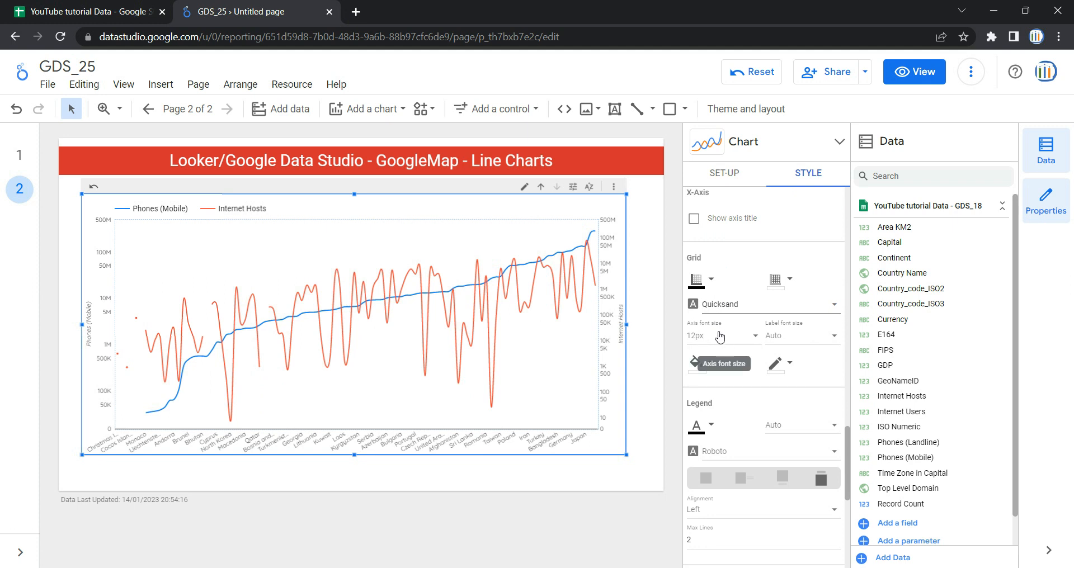
pyautogui.scroll(-2, 808, 342)
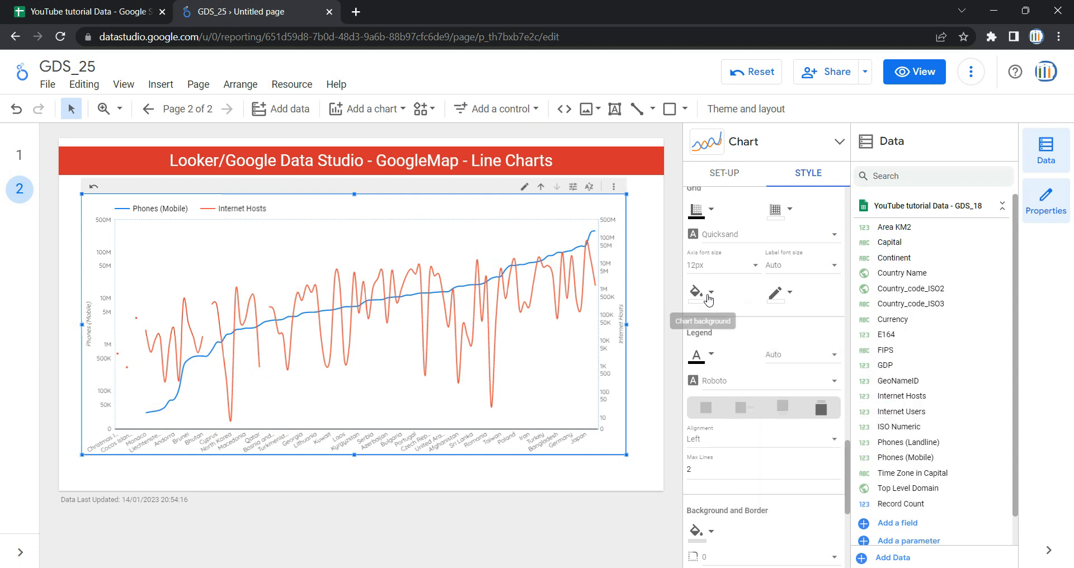
pyautogui.click(714, 294)
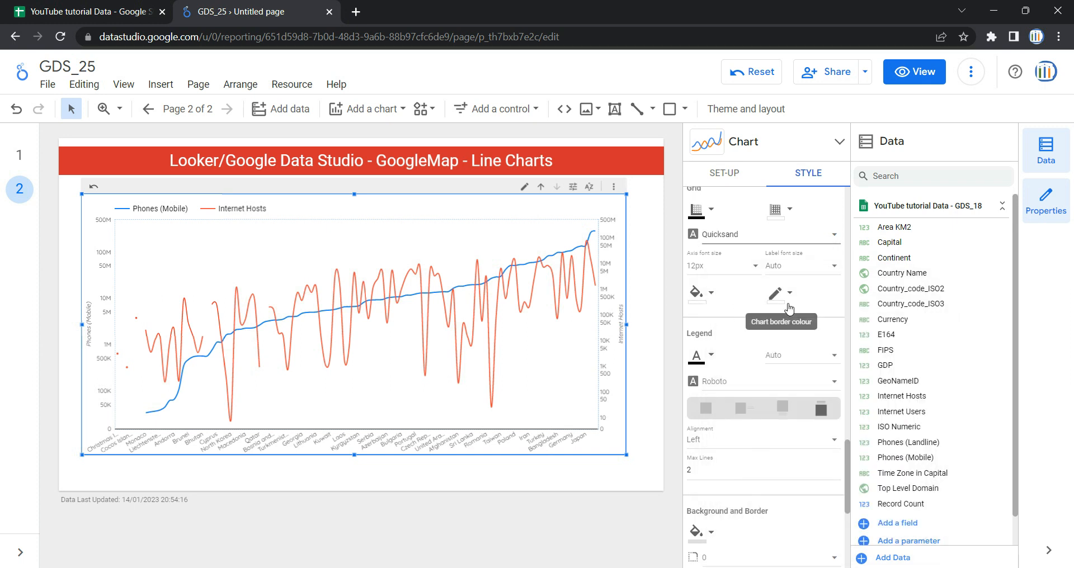
pyautogui.click(789, 305)
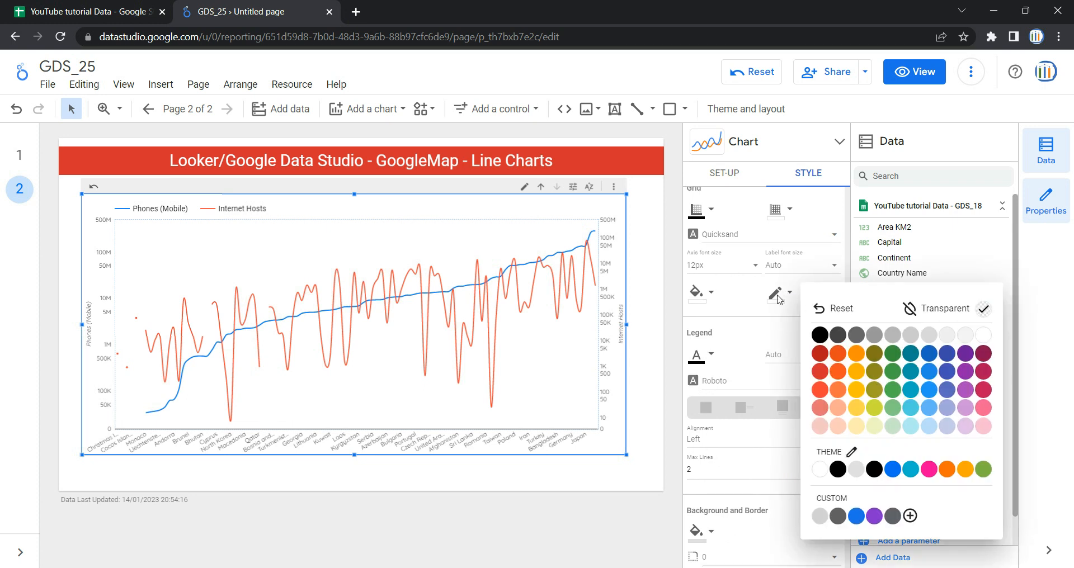
pyautogui.click(785, 301)
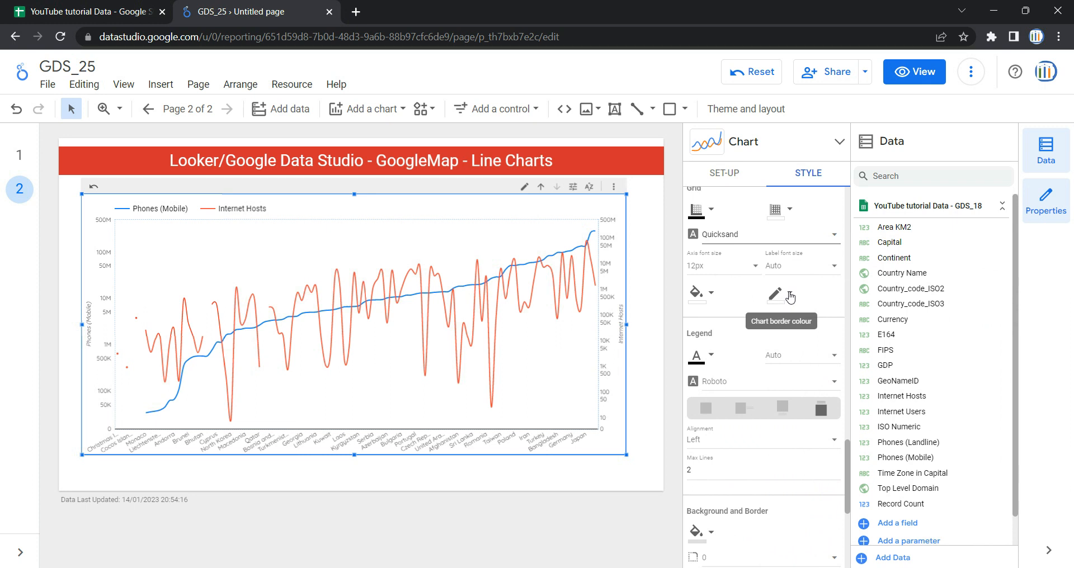
# Step: Set the legend font colour to blue
pyautogui.scroll(-1, 797, 321)
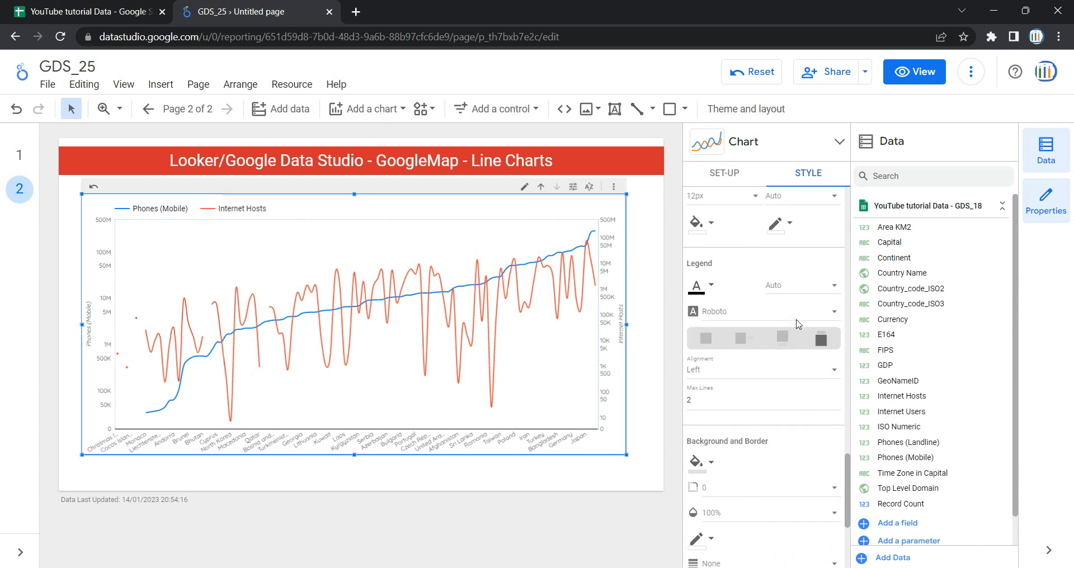
pyautogui.click(710, 287)
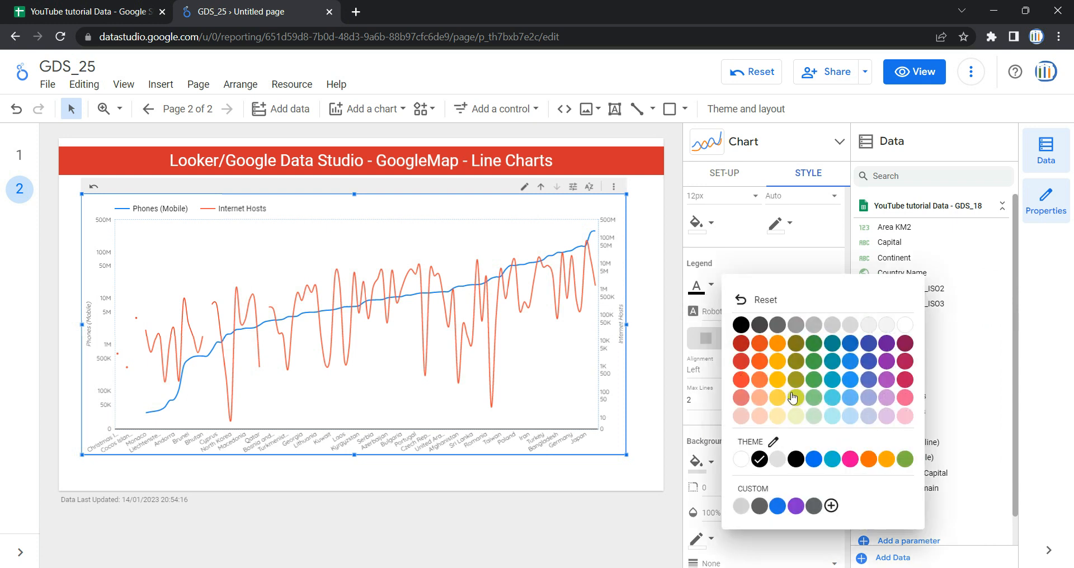
pyautogui.click(873, 368)
pyautogui.scroll(4, 736, 313)
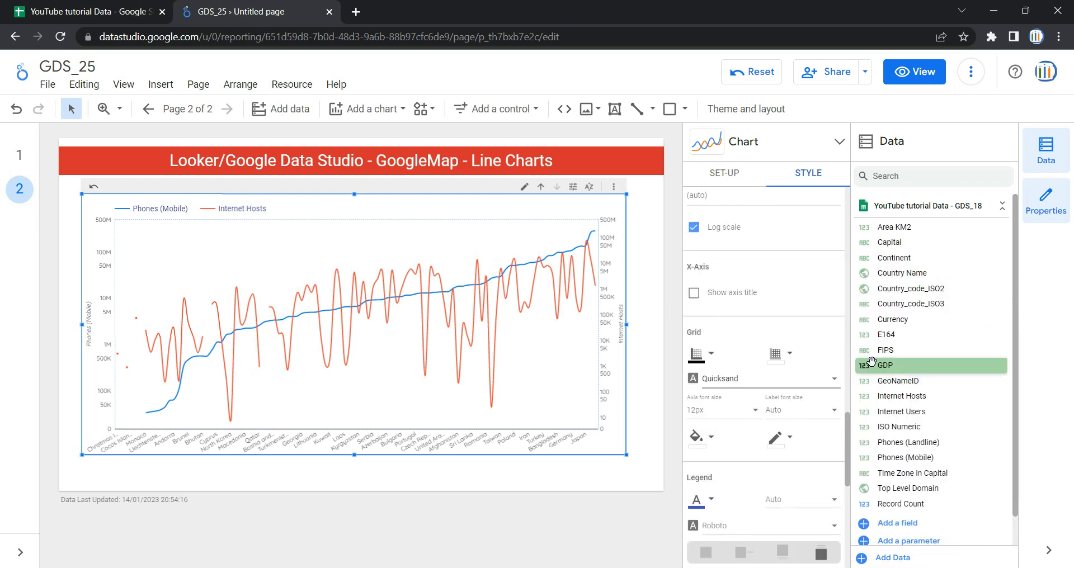
pyautogui.scroll(-4, 753, 381)
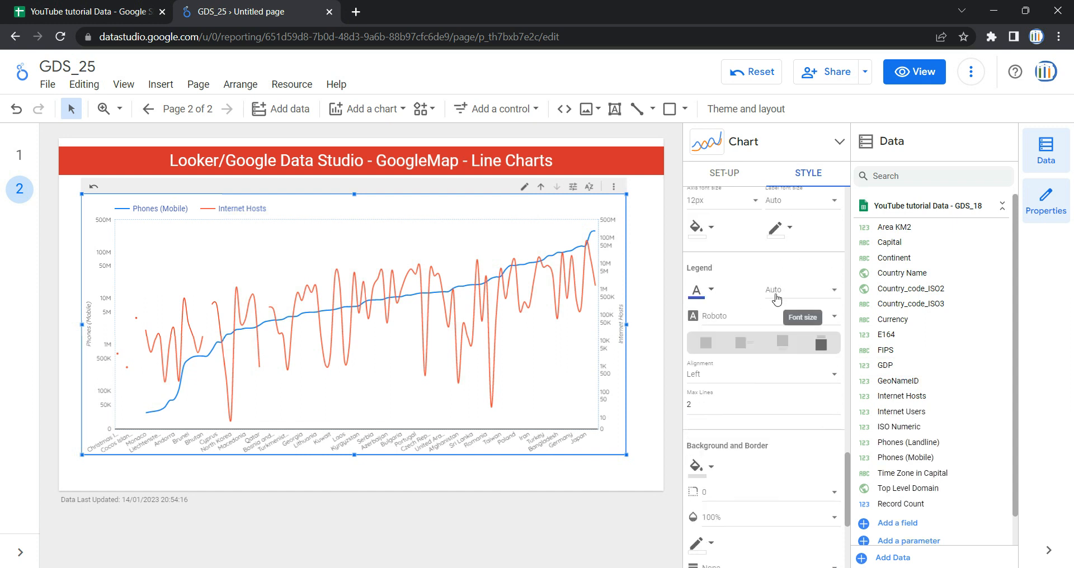
pyautogui.click(789, 295)
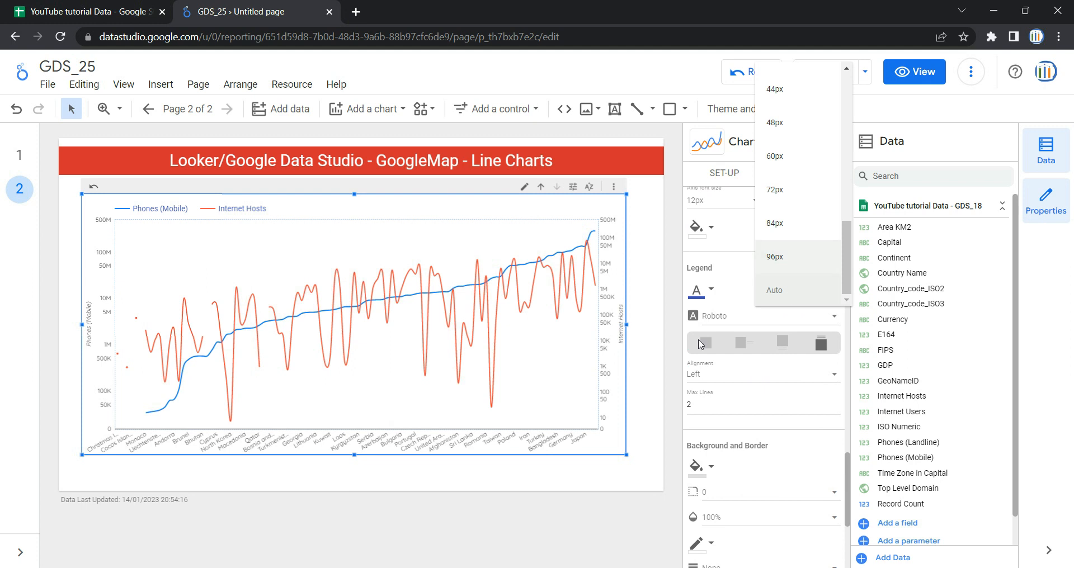
pyautogui.click(745, 314)
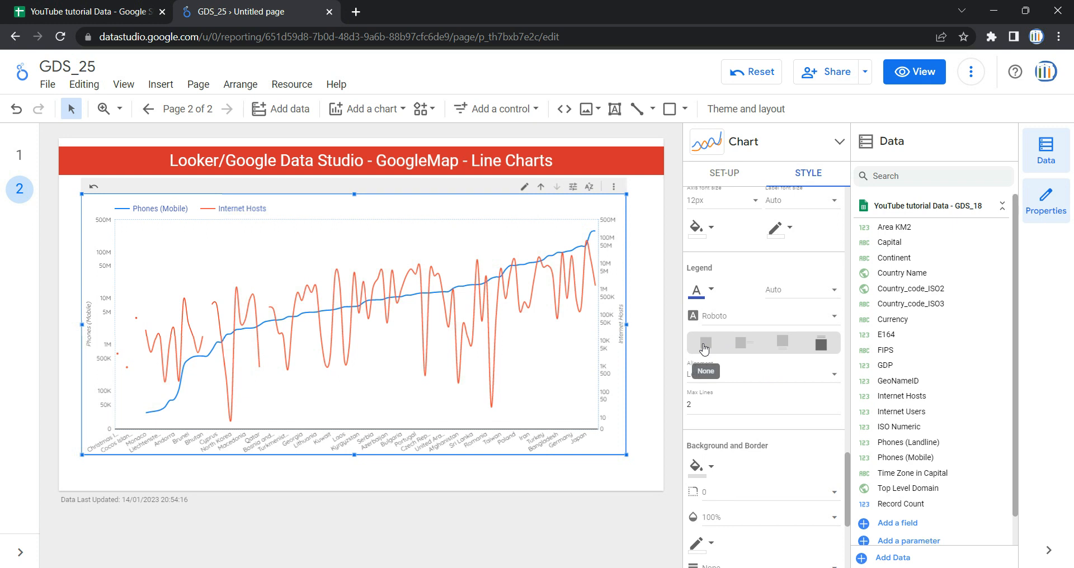
pyautogui.click(783, 343)
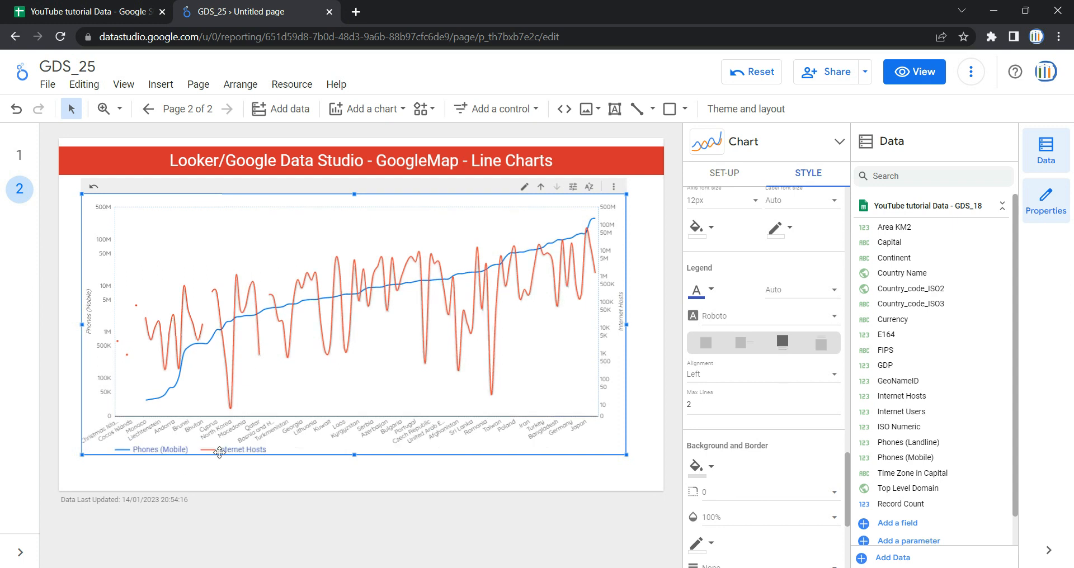
pyautogui.click(740, 342)
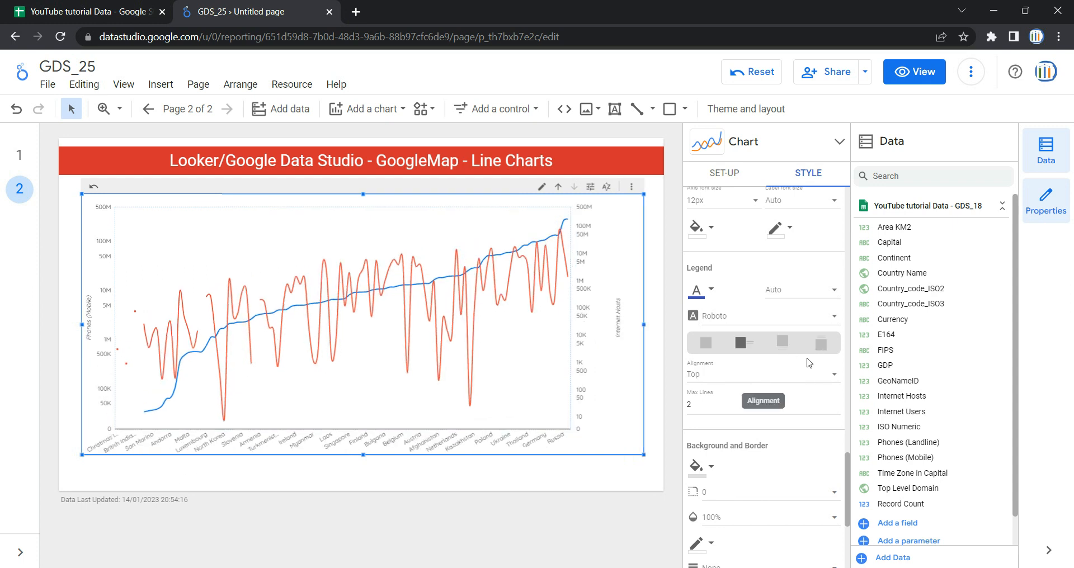
pyautogui.click(820, 343)
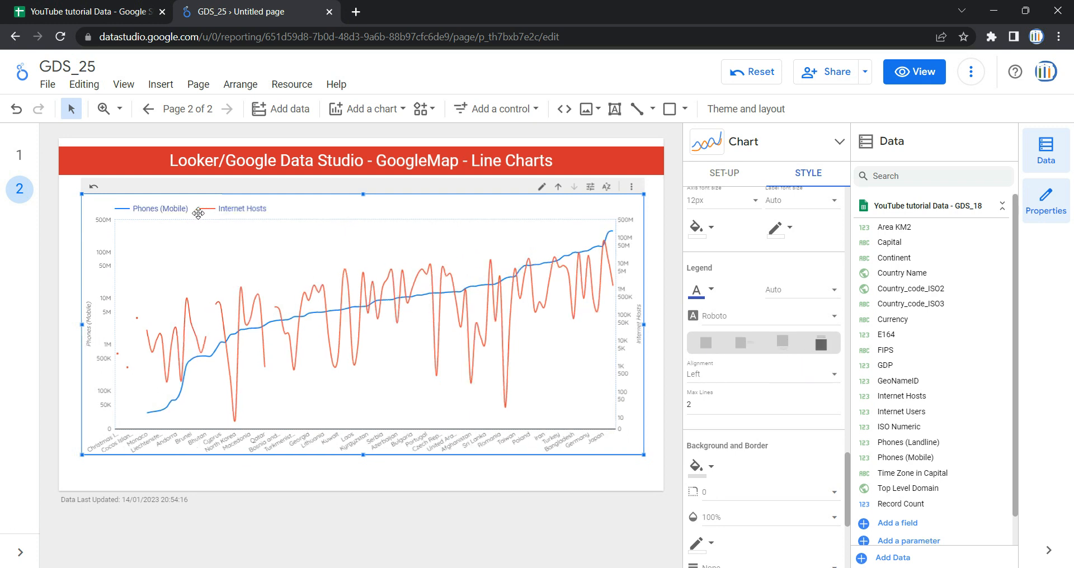
# Step: Centre the legend alignment and set the legend's maximum lines to 1
pyautogui.scroll(-2, 770, 379)
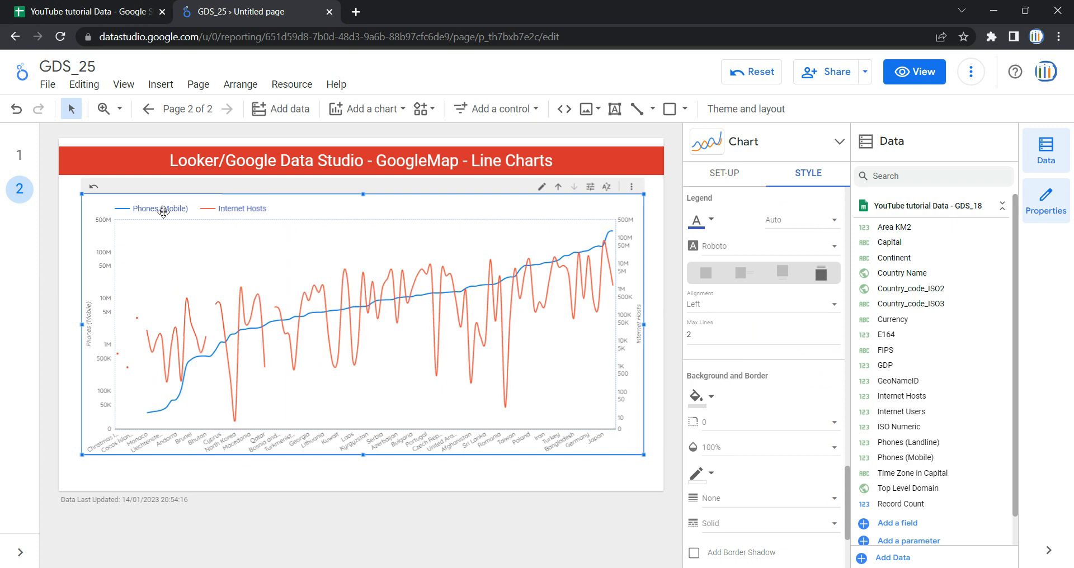
pyautogui.click(744, 304)
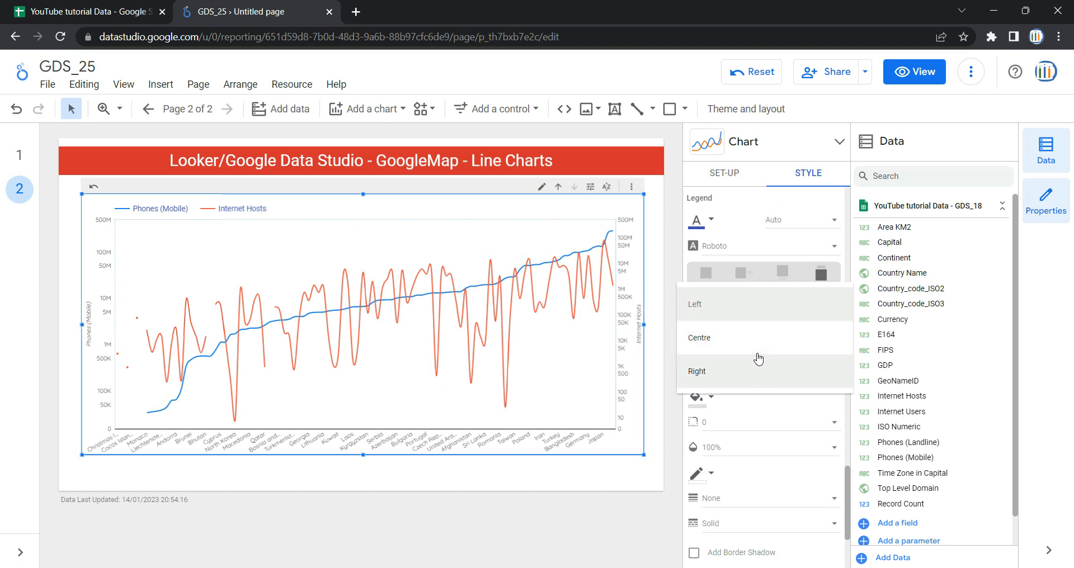
pyautogui.click(758, 340)
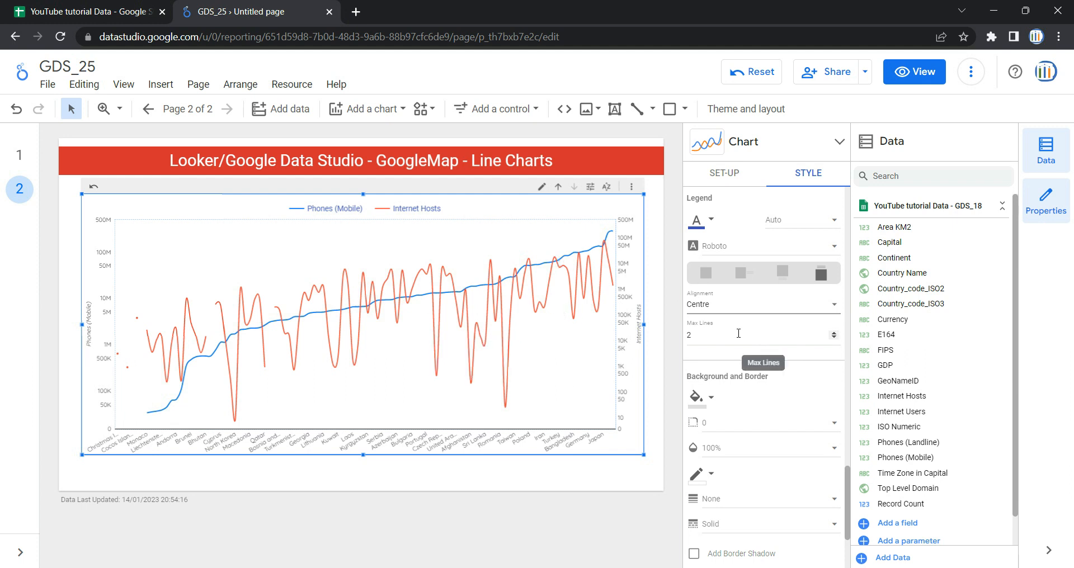
pyautogui.click(834, 338)
pyautogui.click(835, 340)
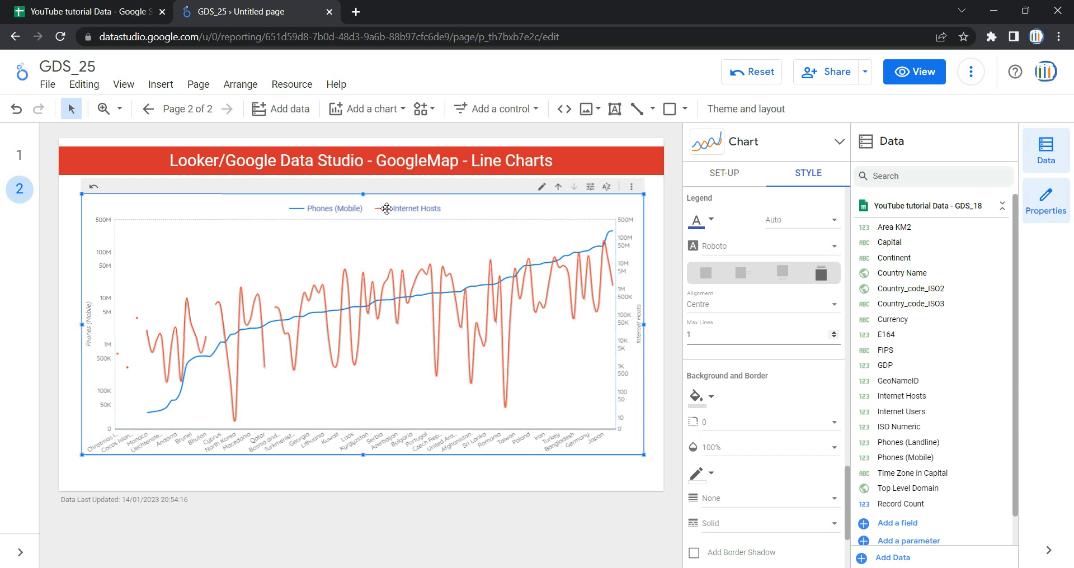
pyautogui.scroll(-3, 763, 326)
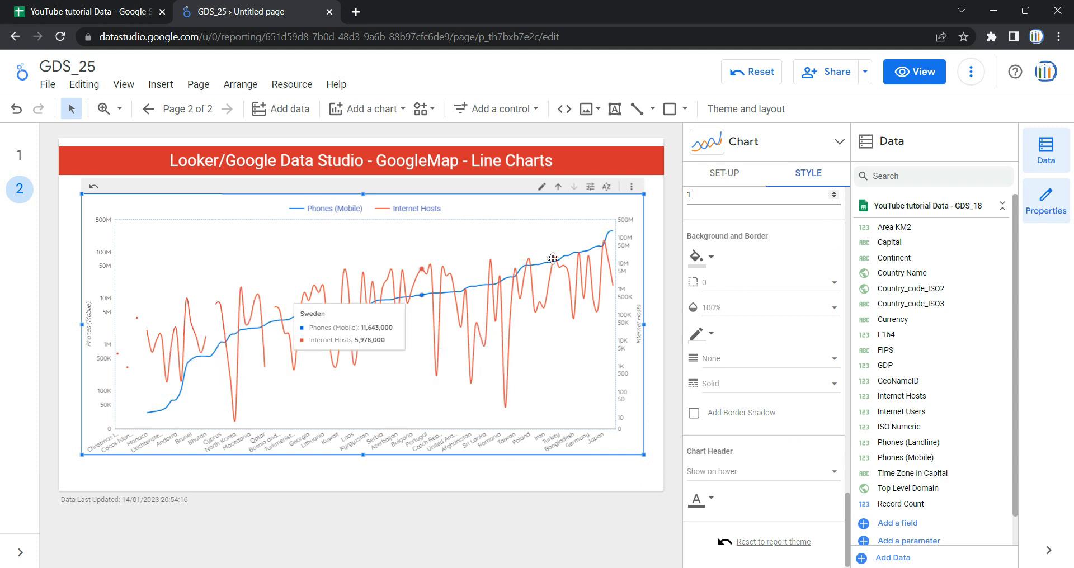
pyautogui.click(711, 260)
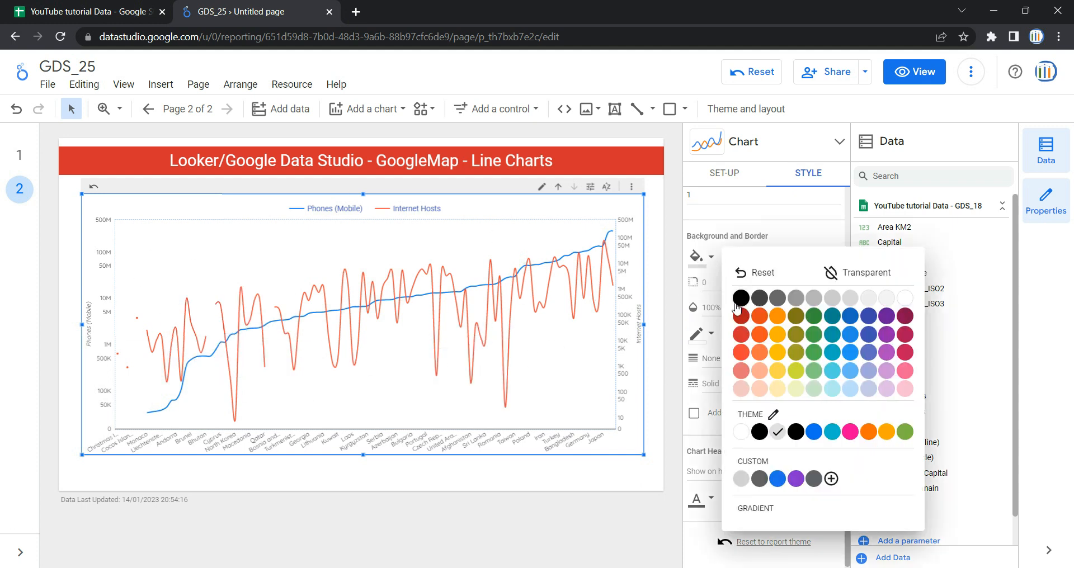
pyautogui.click(708, 305)
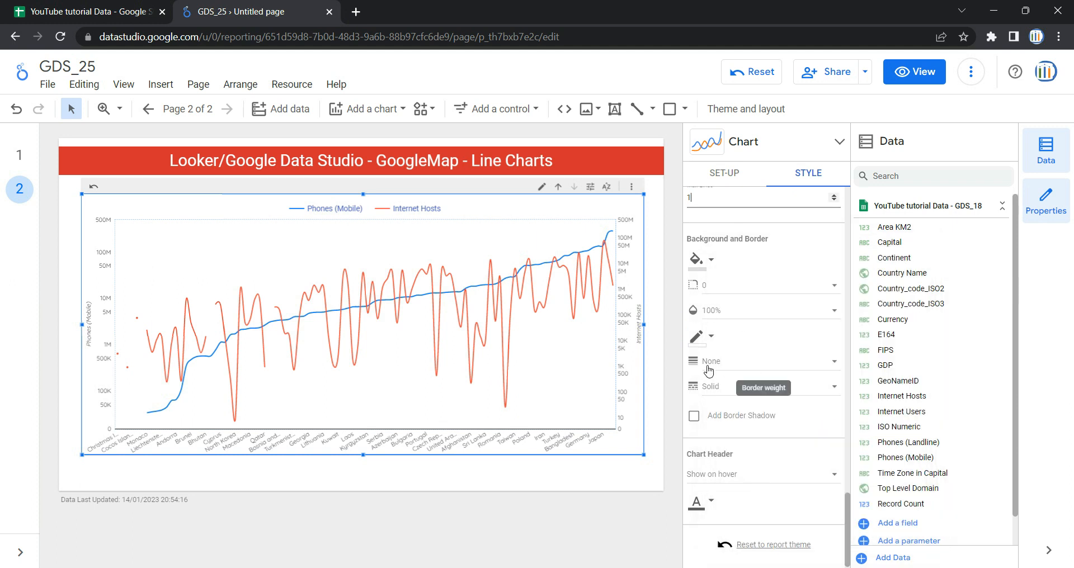
pyautogui.click(712, 337)
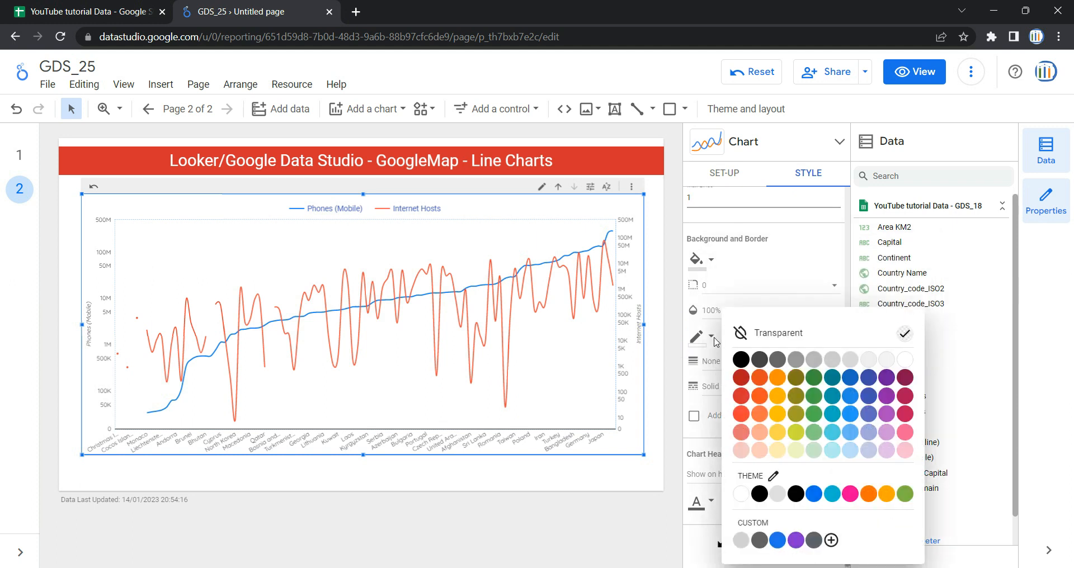
pyautogui.click(706, 369)
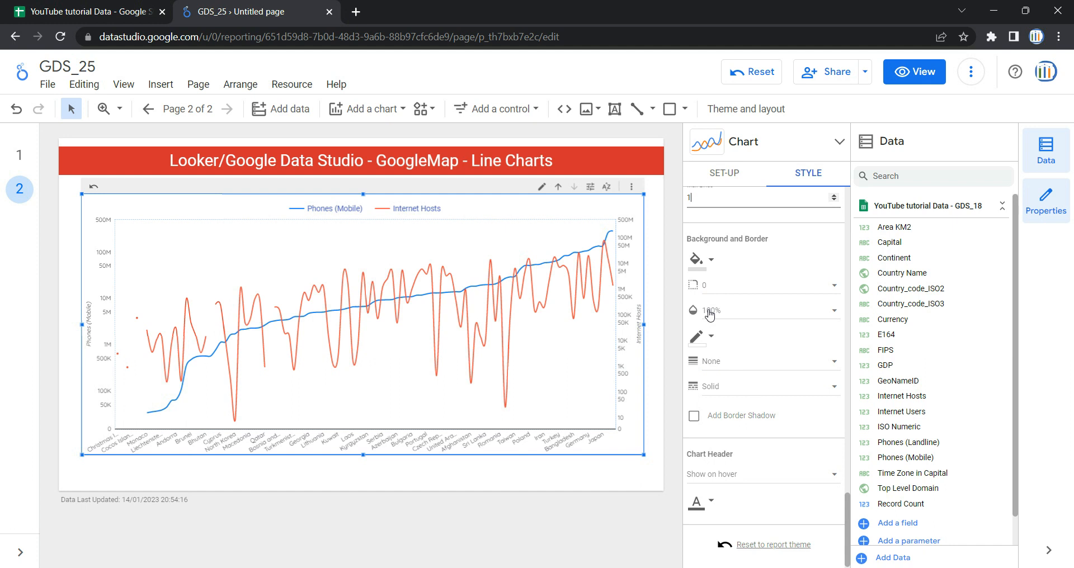
# Step: Try a light lavender chart background at 30% opacity
pyautogui.click(709, 269)
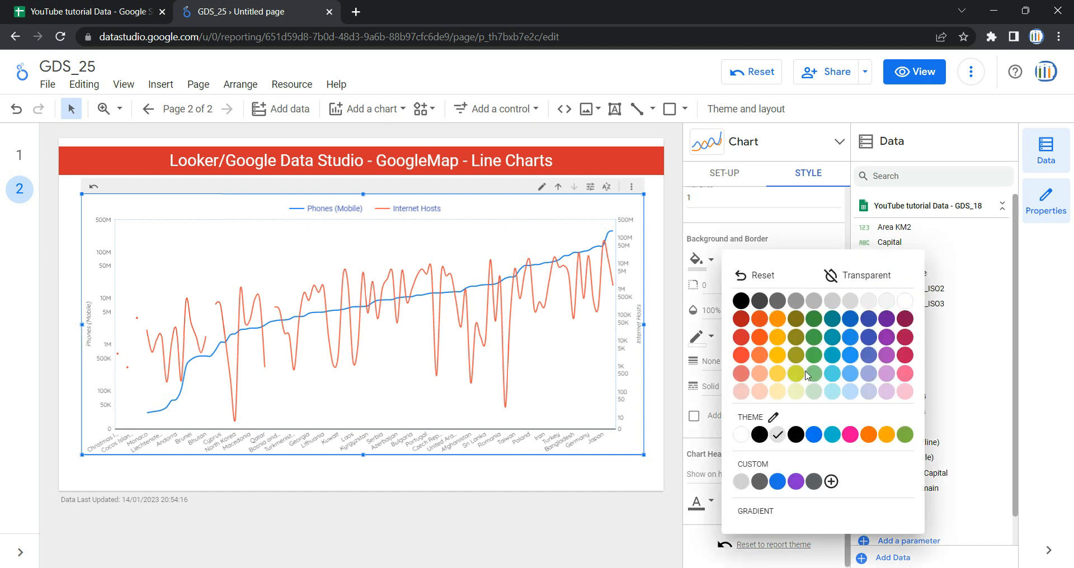
pyautogui.click(867, 392)
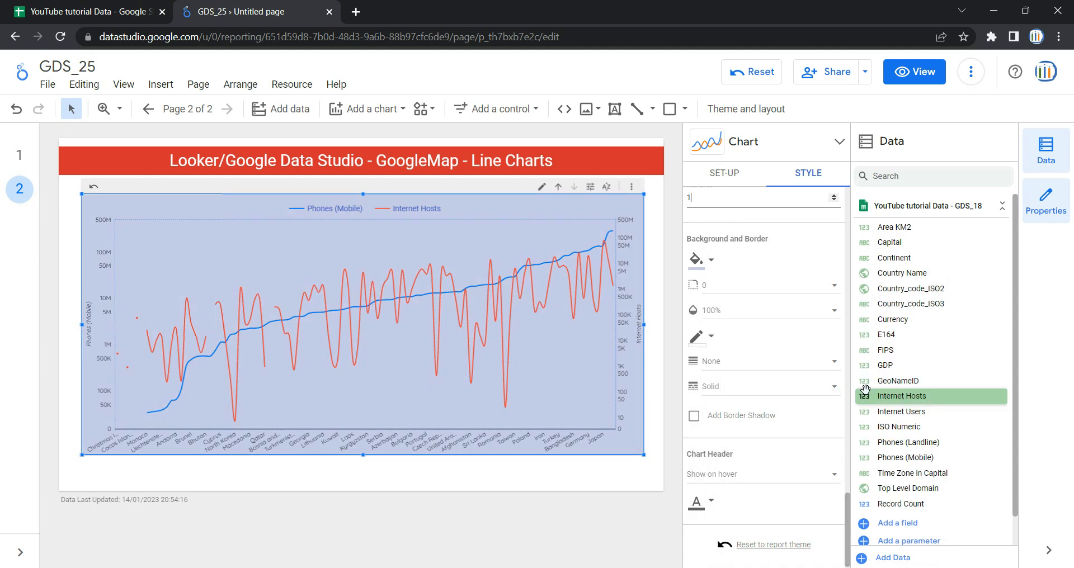
pyautogui.click(727, 312)
pyautogui.scroll(3, 722, 187)
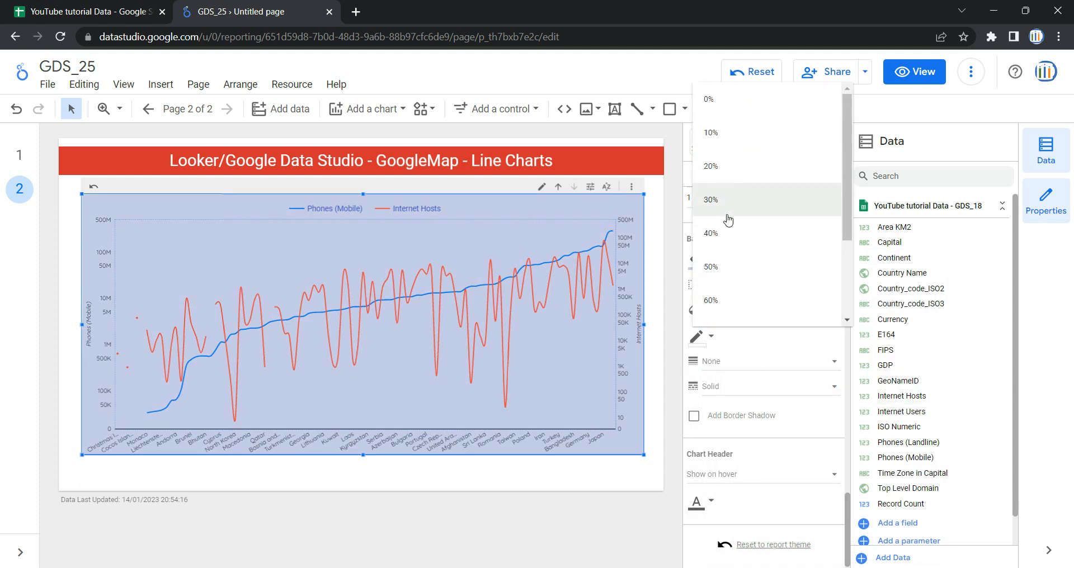
pyautogui.click(732, 206)
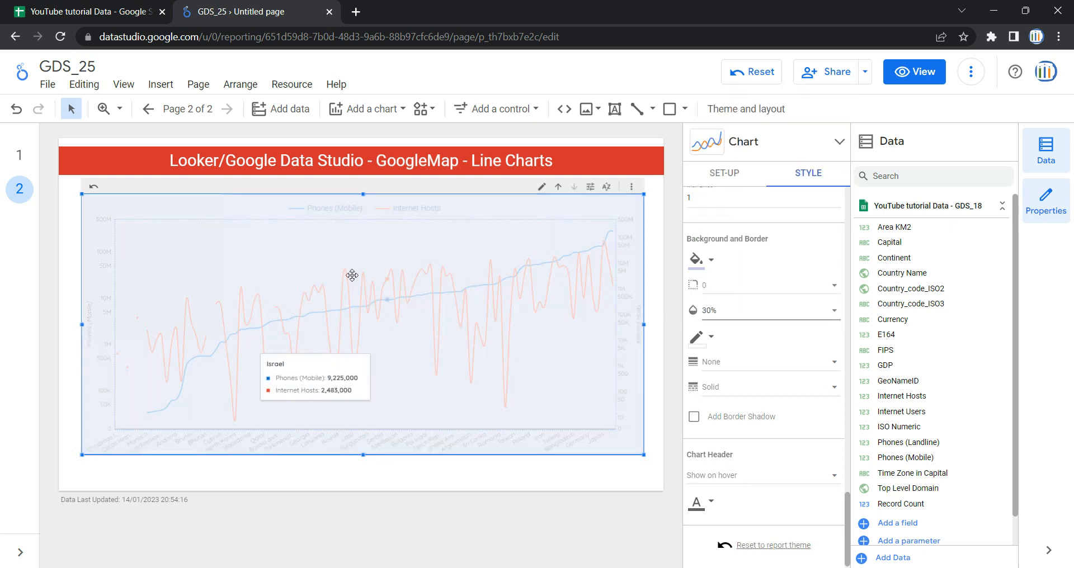
# Step: Set the chart background to transparent with 100% opacity
pyautogui.click(711, 260)
pyautogui.click(873, 373)
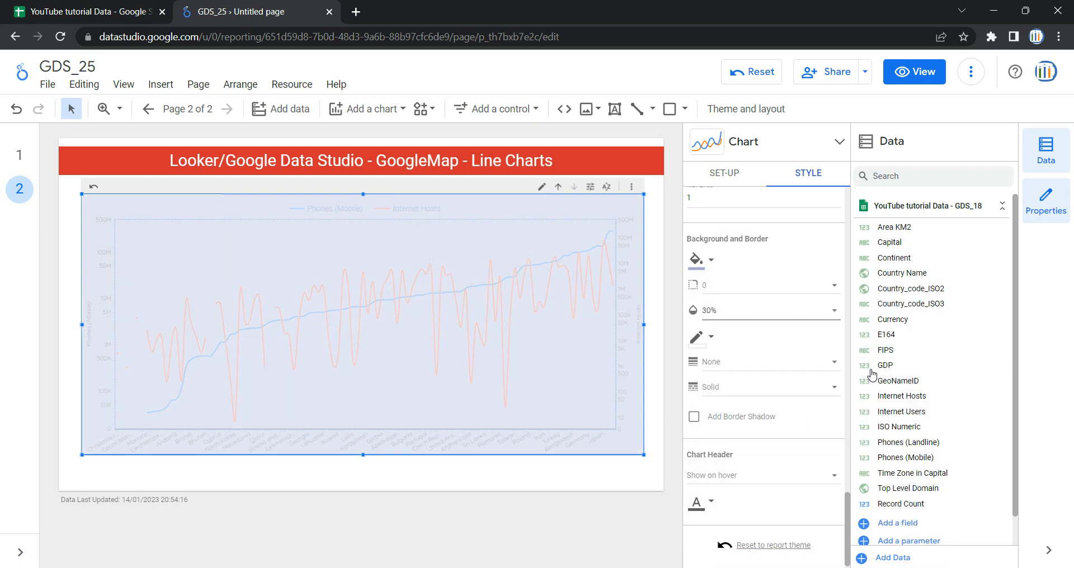
pyautogui.click(701, 261)
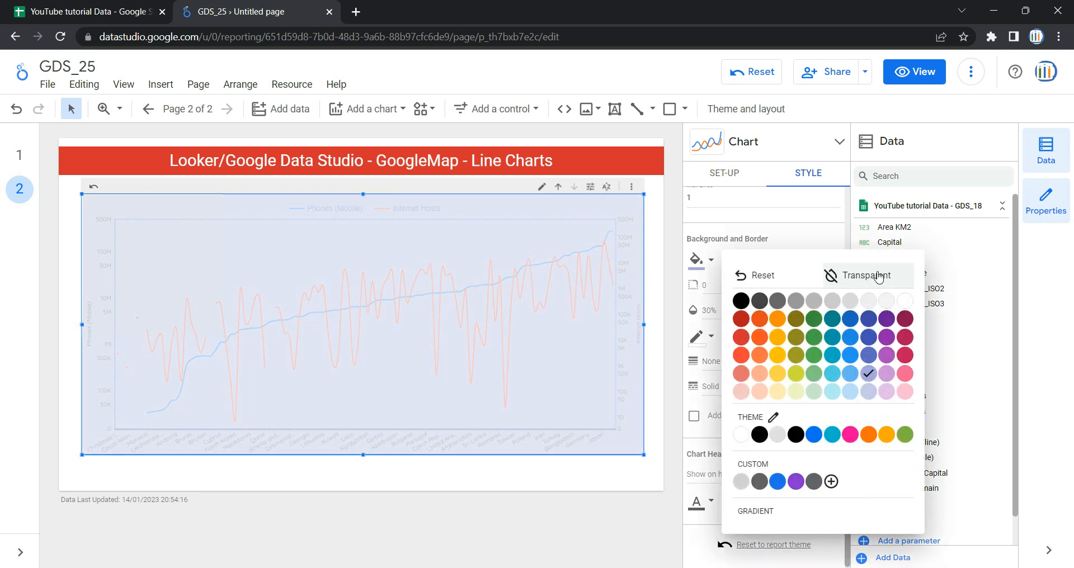
pyautogui.click(879, 277)
pyautogui.click(723, 320)
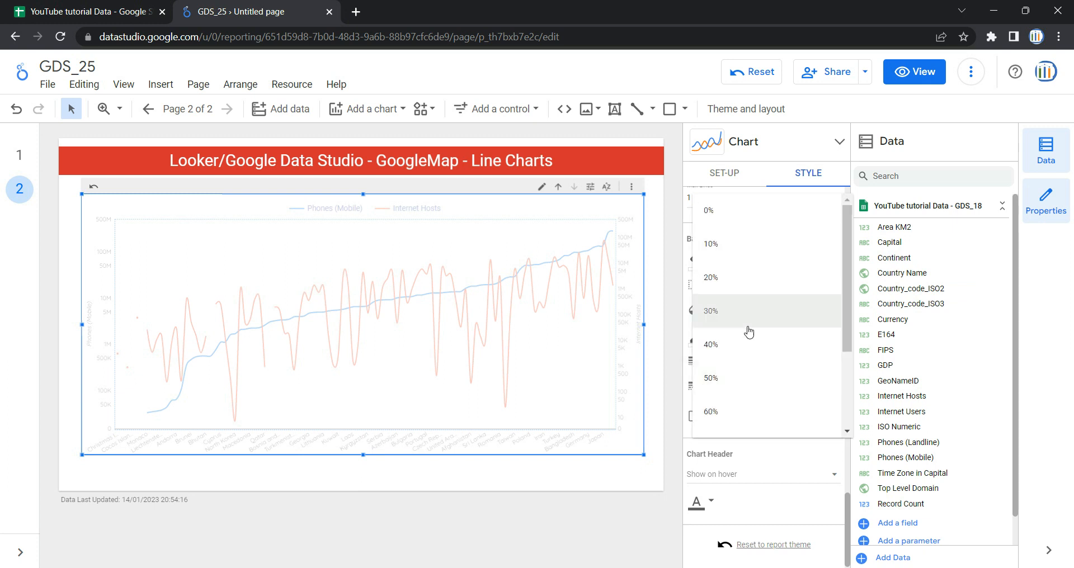
pyautogui.scroll(-3, 749, 408)
pyautogui.click(749, 420)
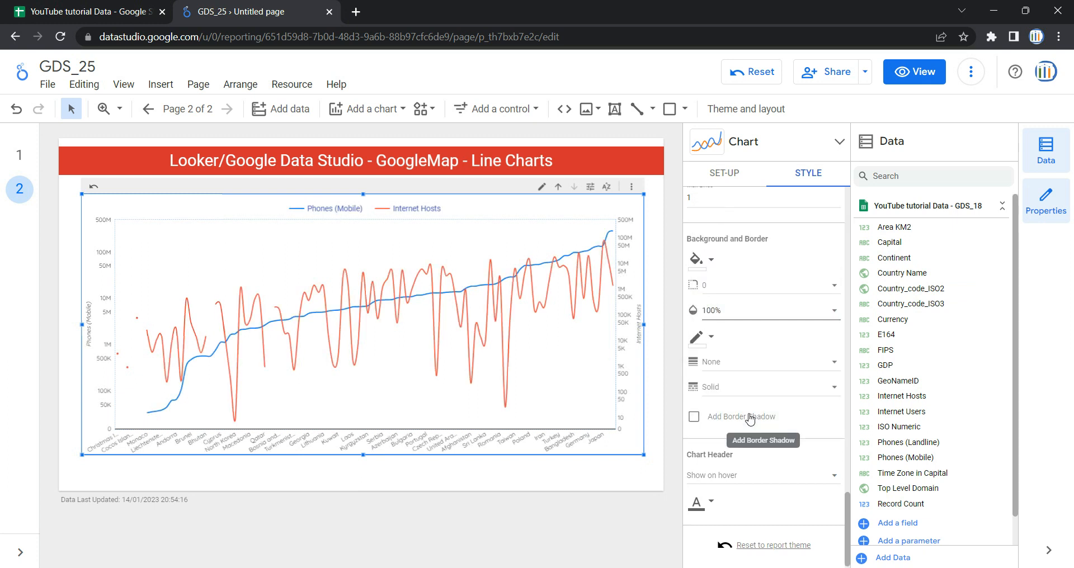
pyautogui.scroll(-1, 721, 386)
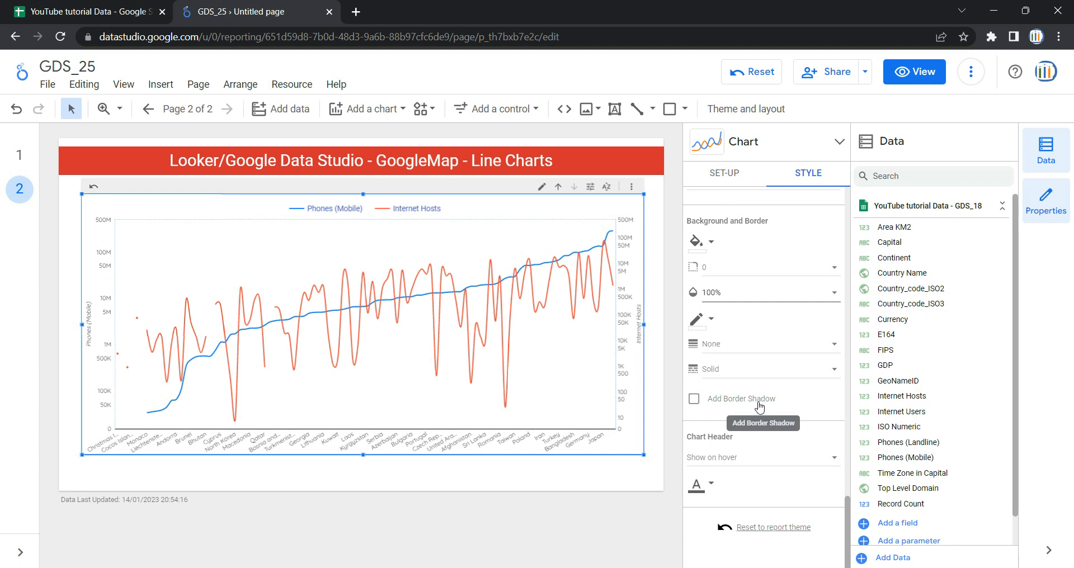
pyautogui.click(695, 400)
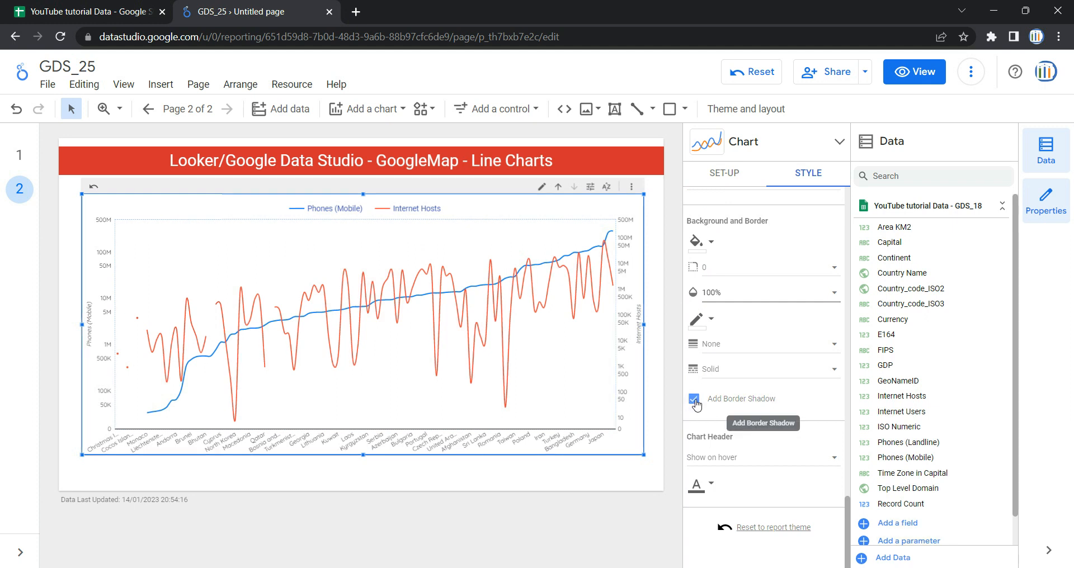
pyautogui.click(695, 399)
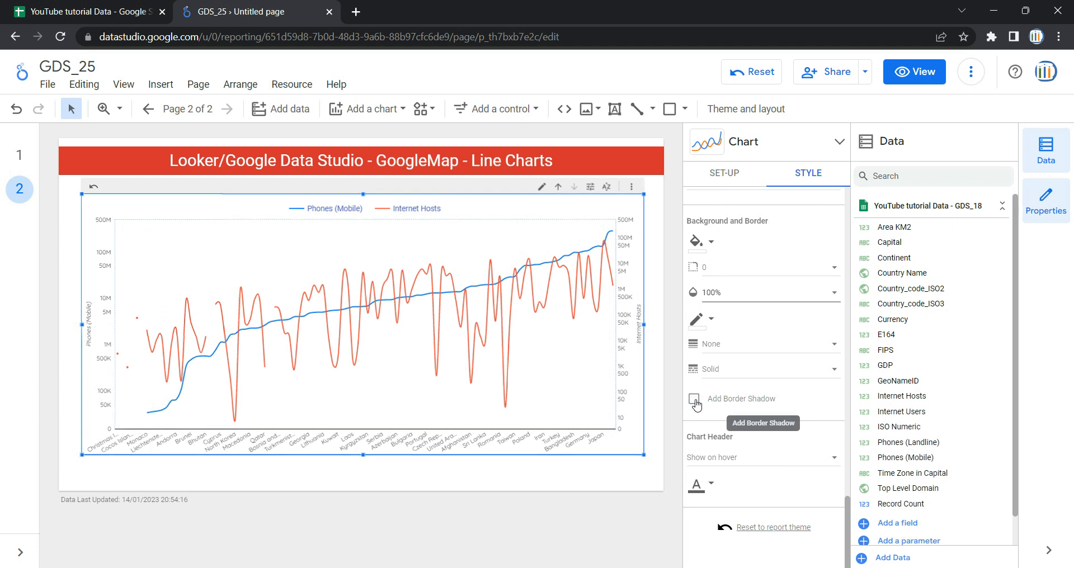
# Step: Preview the report in view mode
pyautogui.scroll(10, 761, 374)
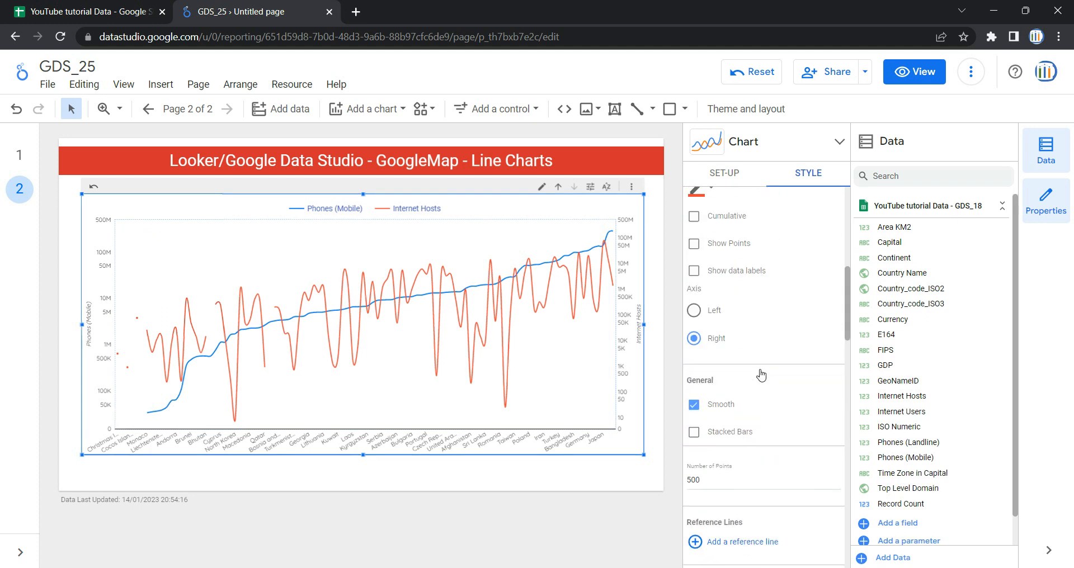
pyautogui.click(914, 72)
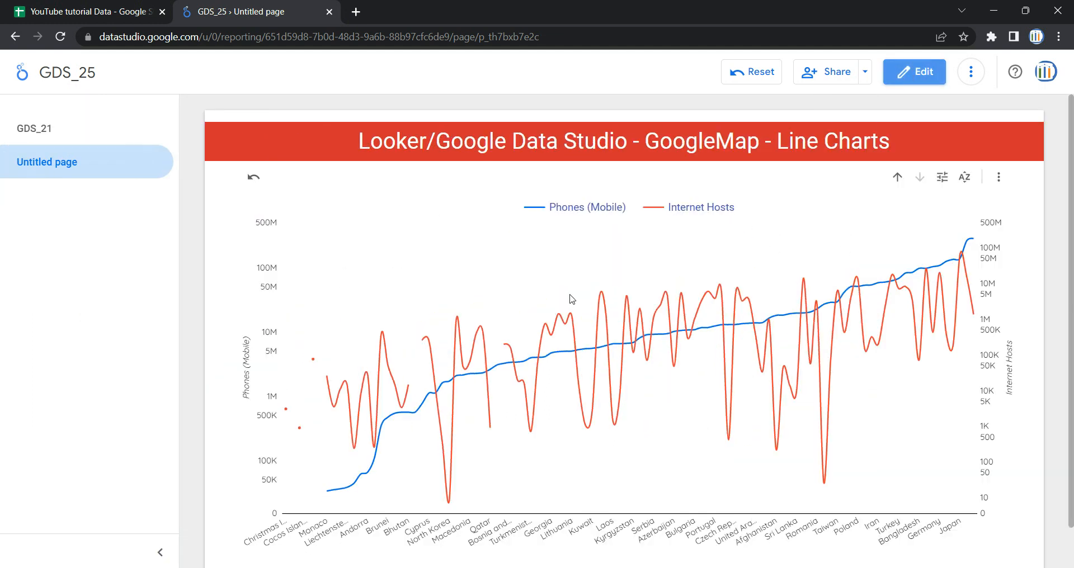